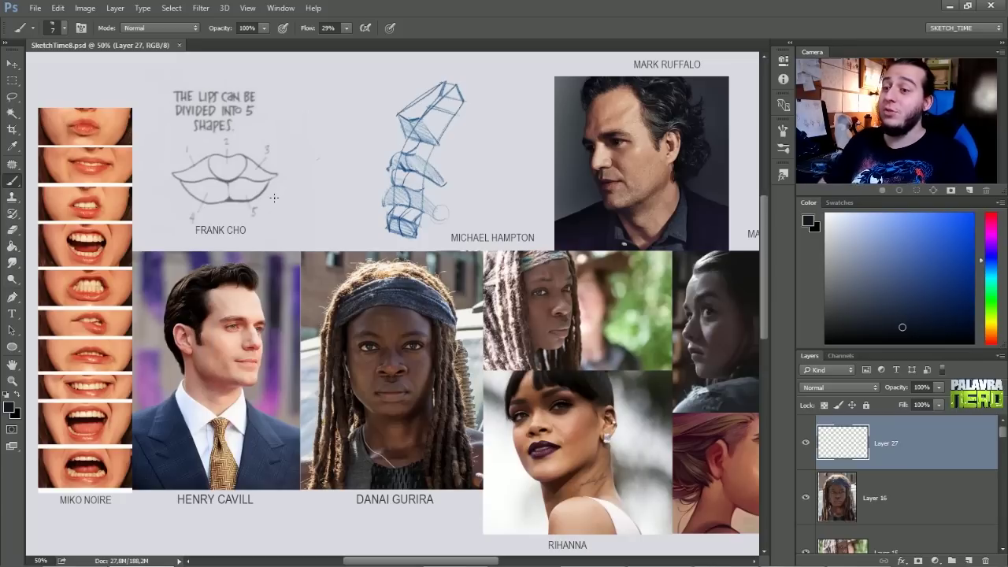
scroll(333, 219, "up", 2)
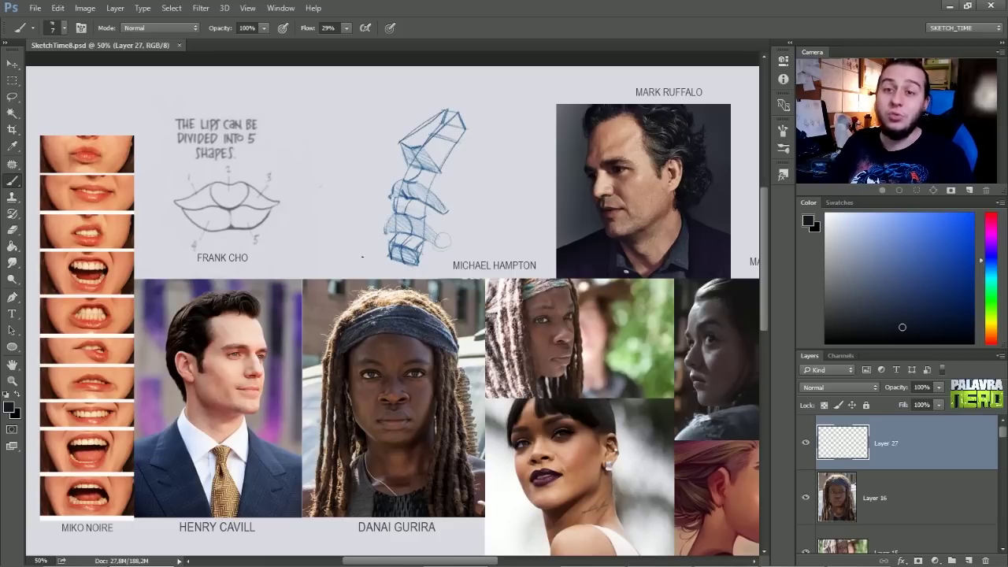
left_click_drag(387, 330, 340, 345)
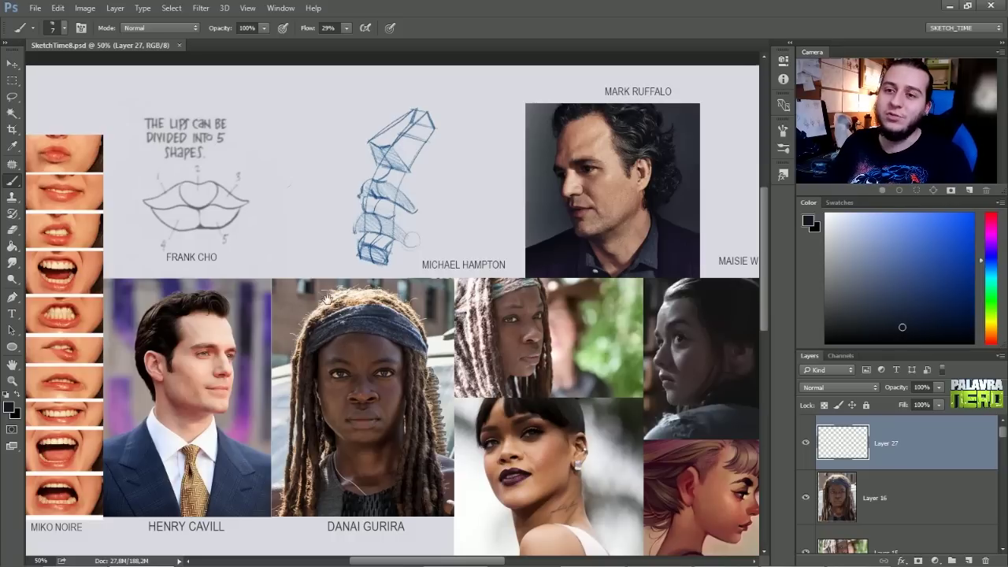
left_click_drag(326, 299, 283, 300)
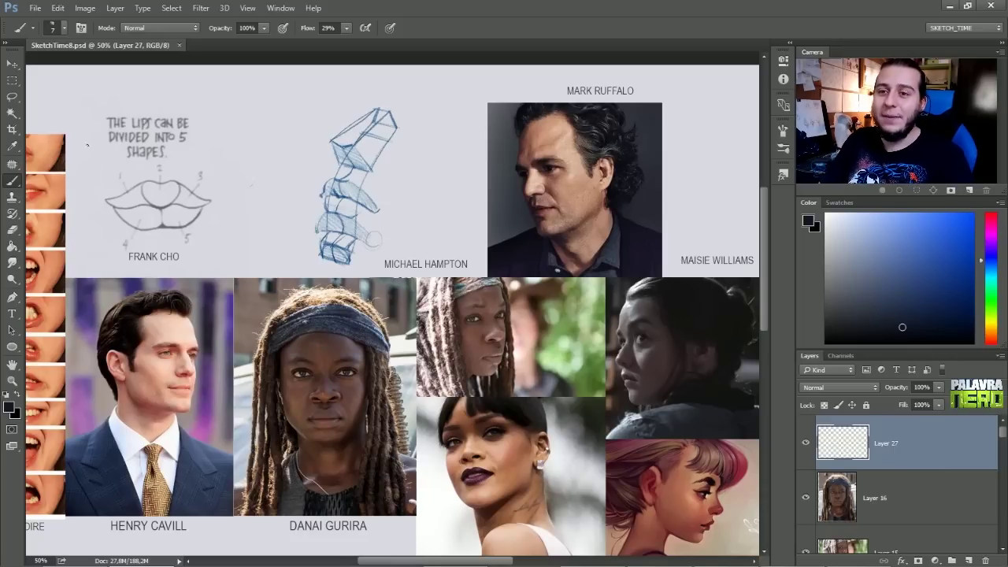
left_click_drag(287, 298, 261, 294)
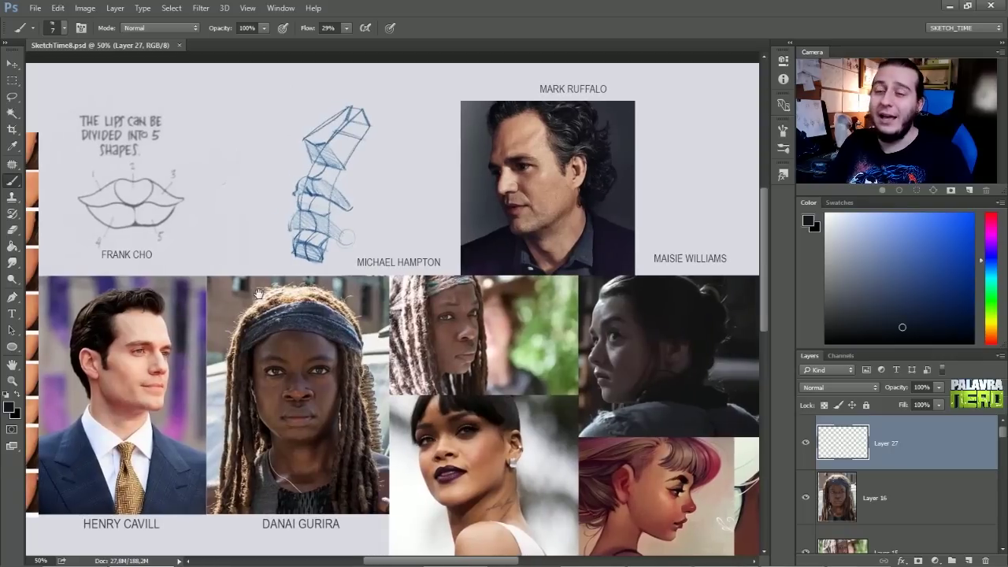
left_click_drag(316, 332, 259, 356)
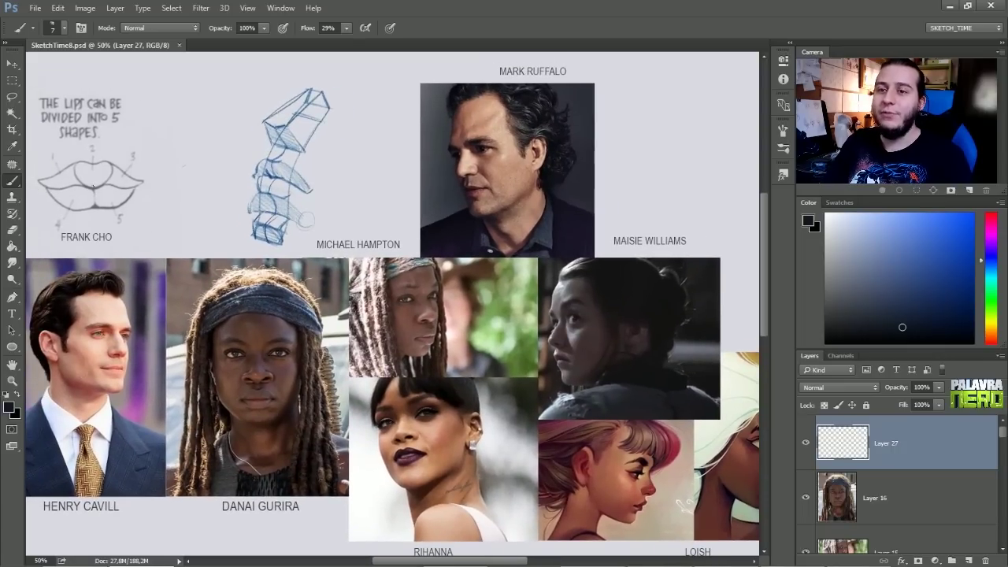
Duplicate the Frank Cho lips drawing and place the copy in the empty area right of the Maisie Williams caption.
key("v")
left_click(93, 220, "ctrl")
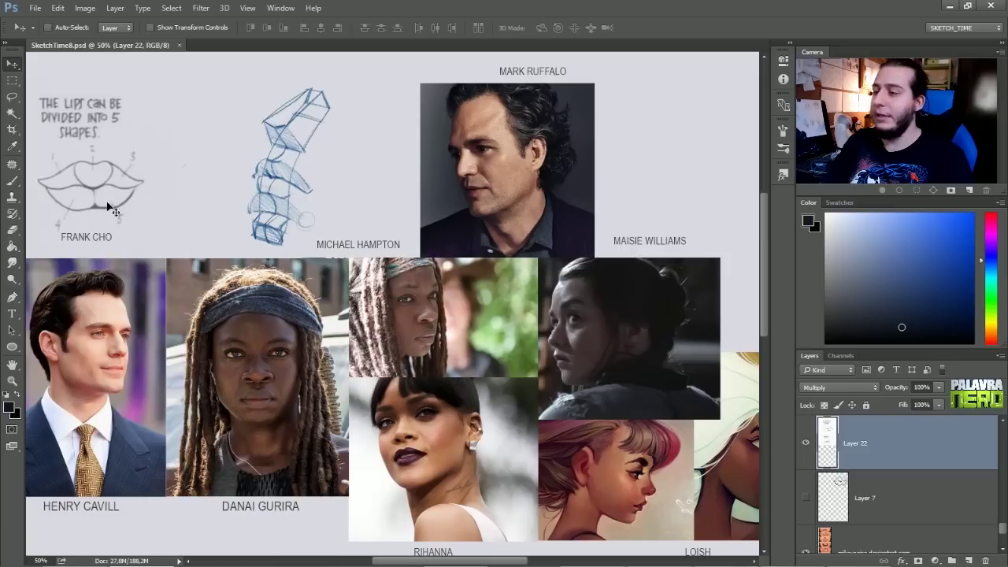
mouse_move(90, 208)
left_mouse_down()
mouse_move(565, 245)
mouse_move(607, 257)
left_mouse_up()
mouse_move(585, 331)
left_mouse_down()
mouse_move(268, 352)
mouse_move(139, 340)
left_mouse_up()
mouse_move(182, 295)
left_mouse_down()
mouse_move(368, 258)
mouse_move(330, 244)
left_mouse_up()
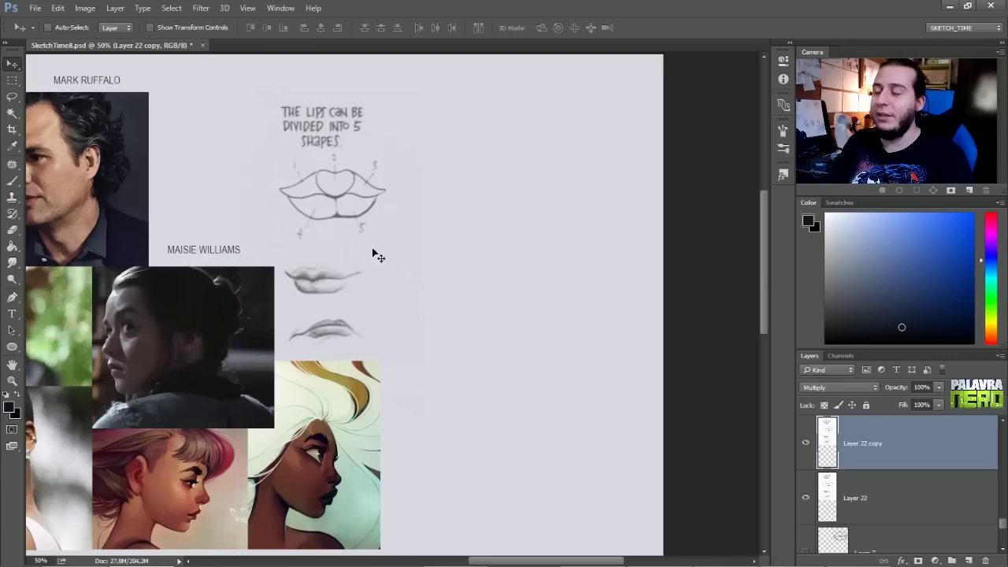
Extend the canvas to the right with the Crop tool and reset the foreground colour to black.
left_click_drag(466, 280, 380, 293)
key("c")
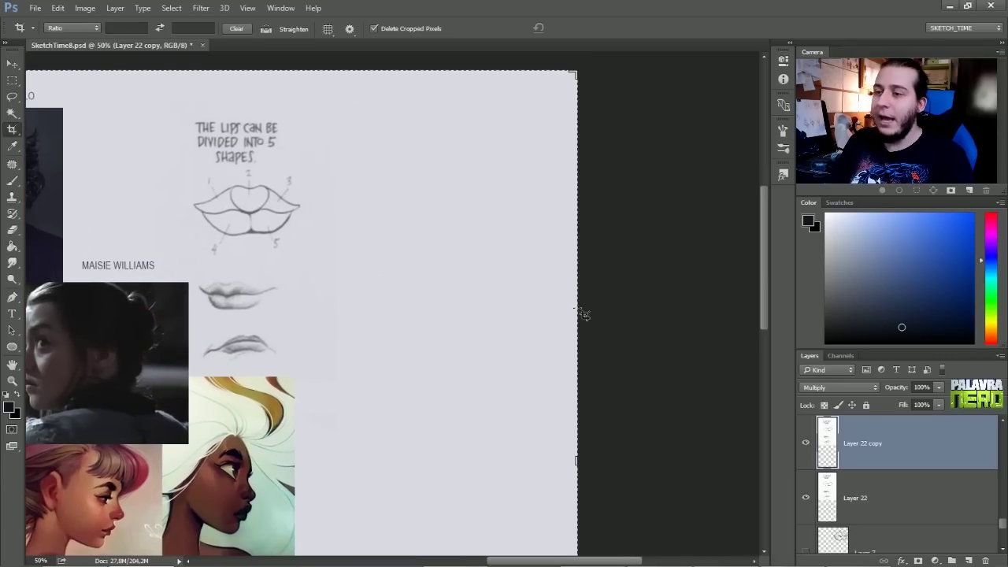
key("b")
key("d")
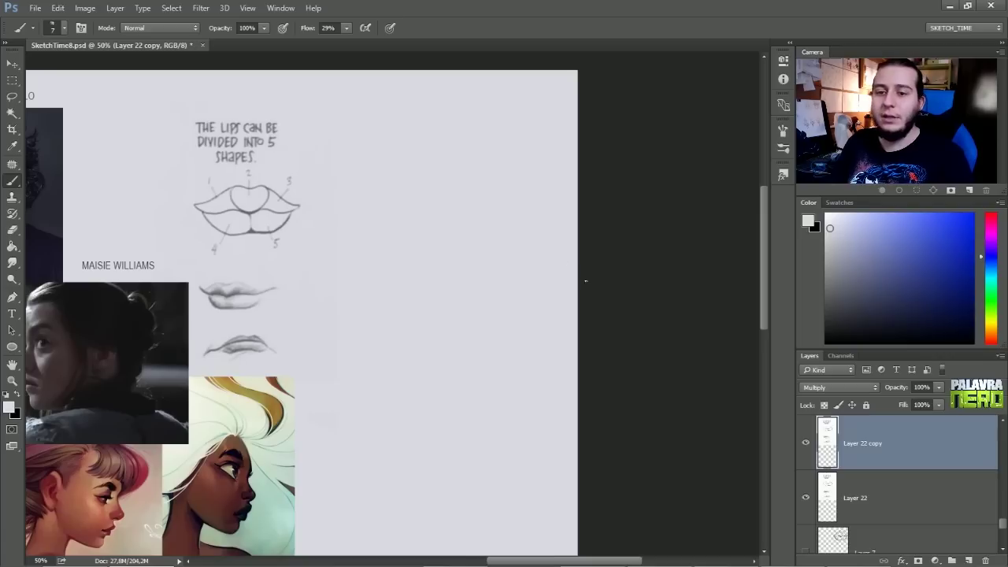
key("c")
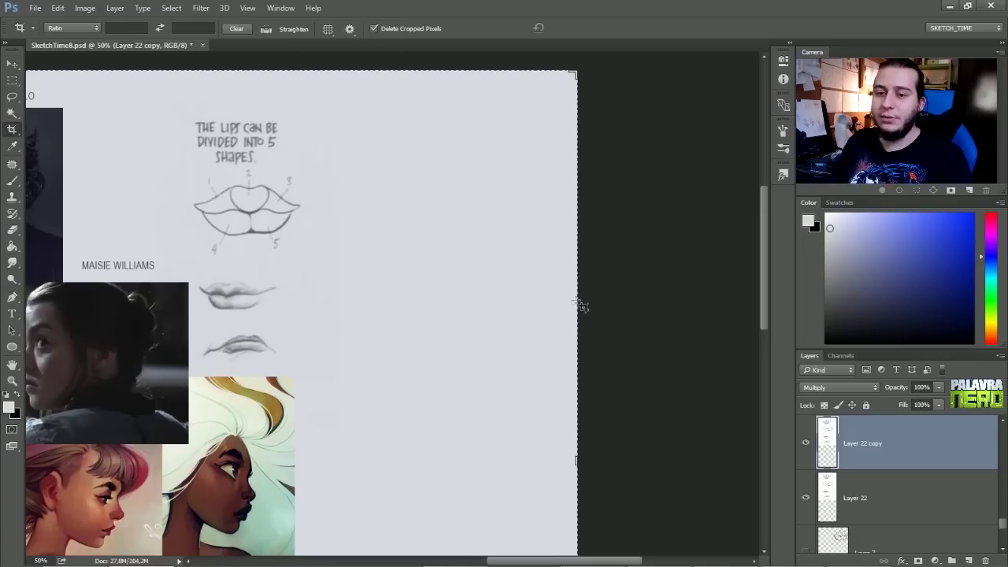
left_click_drag(579, 301, 653, 287)
key("Return")
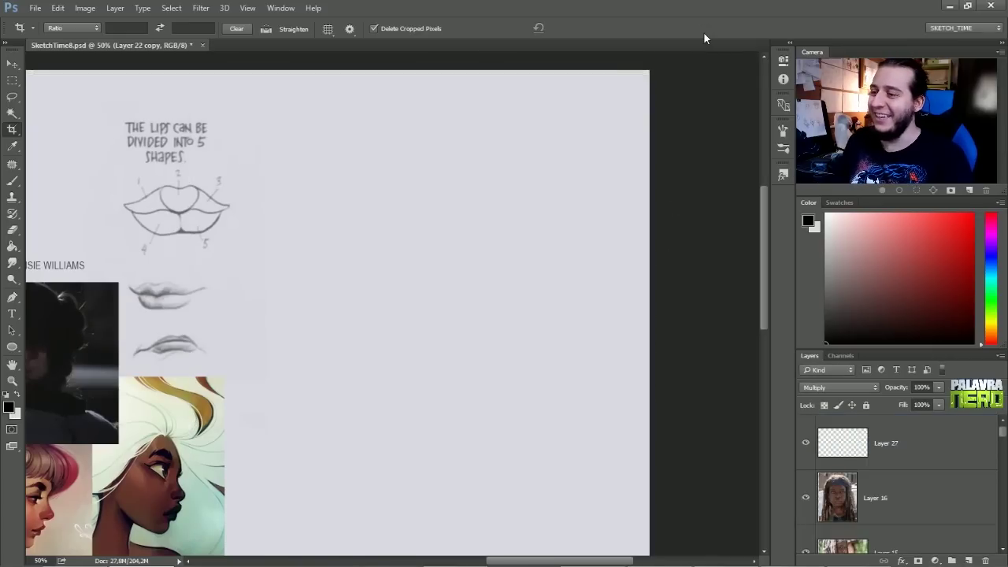
On Layer 27, brush a wide horizontal oval crossed by a horizontal middle line beside the copied lips reference.
left_click(841, 455)
key("ctrl+plus")
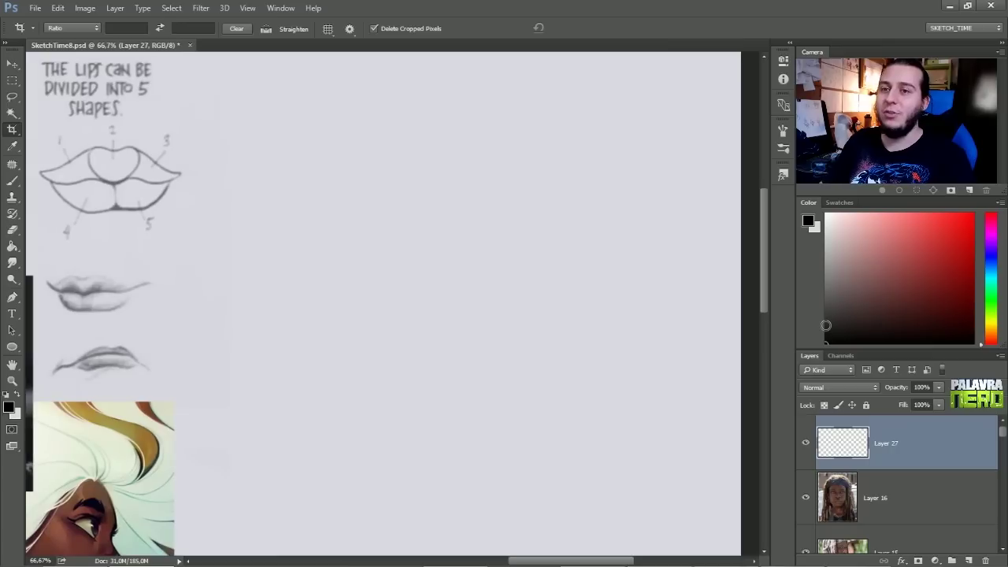
key("b")
mouse_move(440, 210)
left_mouse_down()
mouse_move(533, 227)
mouse_move(552, 293)
mouse_move(451, 278)
left_mouse_up()
key("ctrl+z")
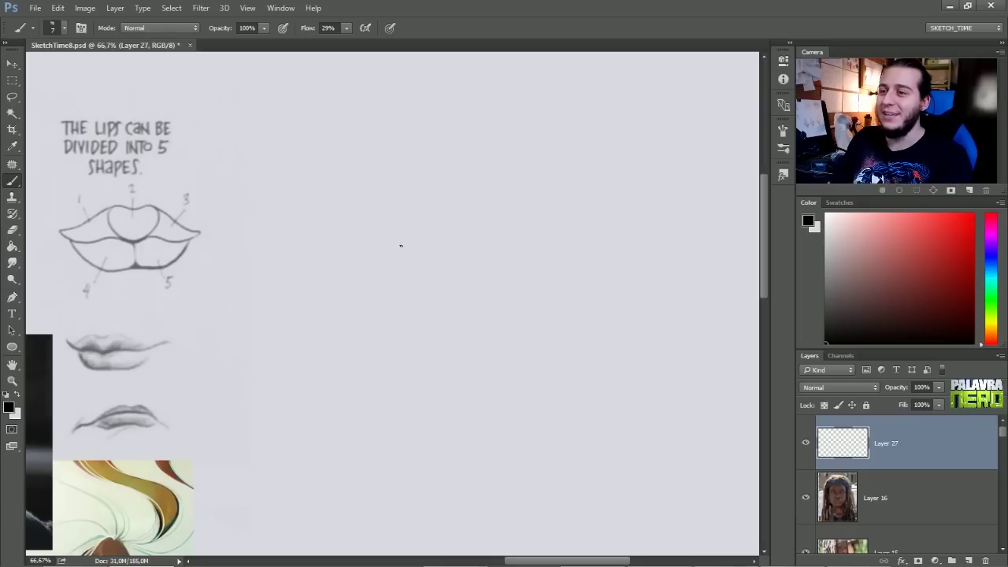
mouse_move(540, 189)
left_mouse_down()
mouse_move(466, 184)
mouse_move(556, 236)
mouse_move(392, 216)
mouse_move(563, 222)
mouse_move(401, 235)
mouse_move(560, 202)
mouse_move(397, 227)
mouse_move(528, 229)
mouse_move(405, 230)
left_mouse_up()
left_click_drag(556, 231, 375, 230)
left_click_drag(471, 225, 569, 230)
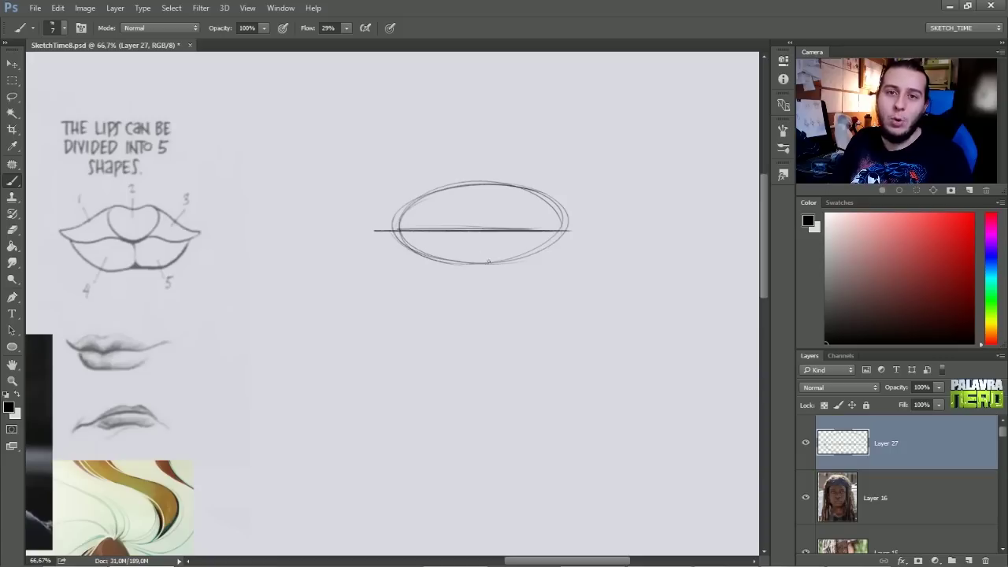
Sketch additional upper and lower lip curves over the oval, with a fuller lower lip.
mouse_move(406, 249)
left_mouse_down()
mouse_move(432, 224)
mouse_move(517, 270)
left_mouse_up()
mouse_move(411, 206)
left_mouse_down()
mouse_move(427, 268)
mouse_move(496, 282)
left_mouse_up()
mouse_move(418, 263)
left_mouse_down()
mouse_move(529, 268)
mouse_move(560, 235)
left_mouse_up()
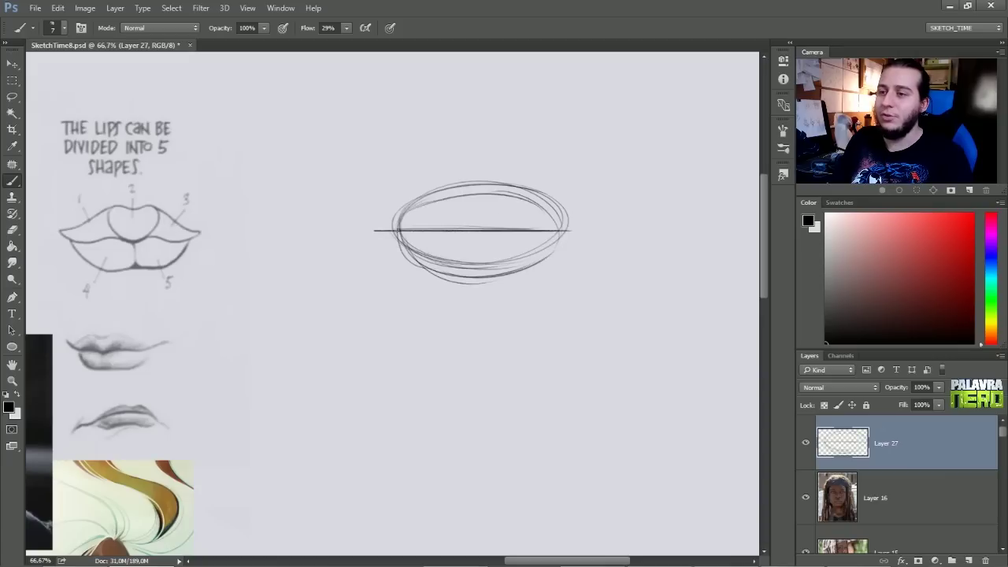
Erase the surplus outer curves, redraw the lower contour, and trim the middle line's overhang at the left corner.
key("e")
mouse_move(461, 205)
left_mouse_down()
mouse_move(427, 183)
mouse_move(386, 201)
mouse_move(467, 176)
mouse_move(570, 189)
mouse_move(561, 199)
mouse_move(487, 172)
mouse_move(386, 197)
left_mouse_up()
mouse_move(394, 266)
left_mouse_down()
mouse_move(547, 265)
mouse_move(462, 292)
left_mouse_up()
key("b")
mouse_move(399, 230)
left_mouse_down()
mouse_move(530, 253)
mouse_move(489, 261)
mouse_move(543, 242)
left_mouse_up()
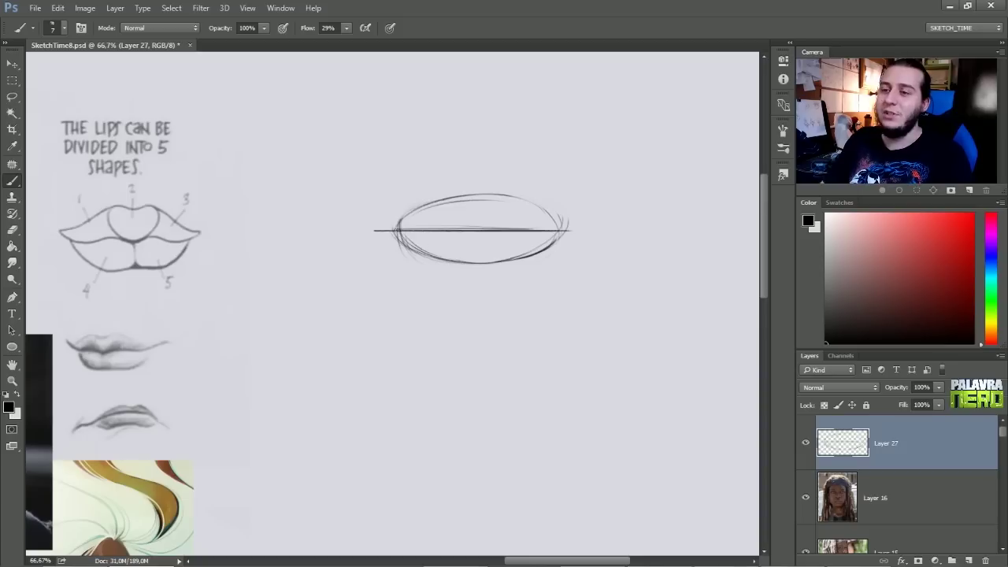
key("e")
left_click(382, 237)
left_click(356, 236)
key("b")
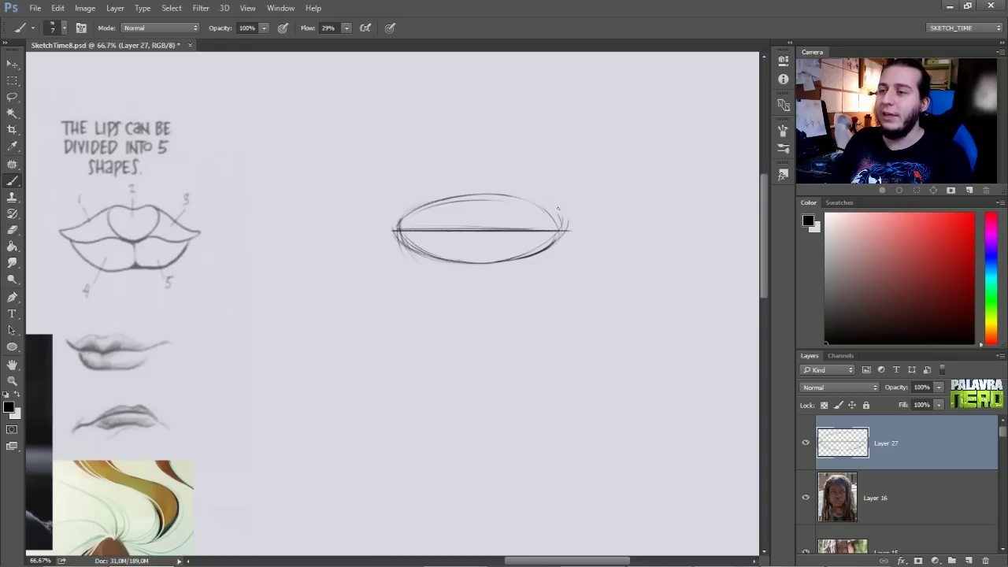
Add another arc along the oval's upper edge and try a longer stroke over the middle line.
mouse_move(401, 220)
left_mouse_down()
mouse_move(518, 190)
mouse_move(555, 198)
left_mouse_up()
left_click_drag(395, 231, 592, 230)
key("ctrl+z")
Draw two arrows pointing at the oval's left corner from above and below, and undo them.
left_click_drag(394, 188, 419, 209)
mouse_move(391, 269)
left_mouse_down()
mouse_move(417, 245)
mouse_move(421, 268)
left_mouse_up()
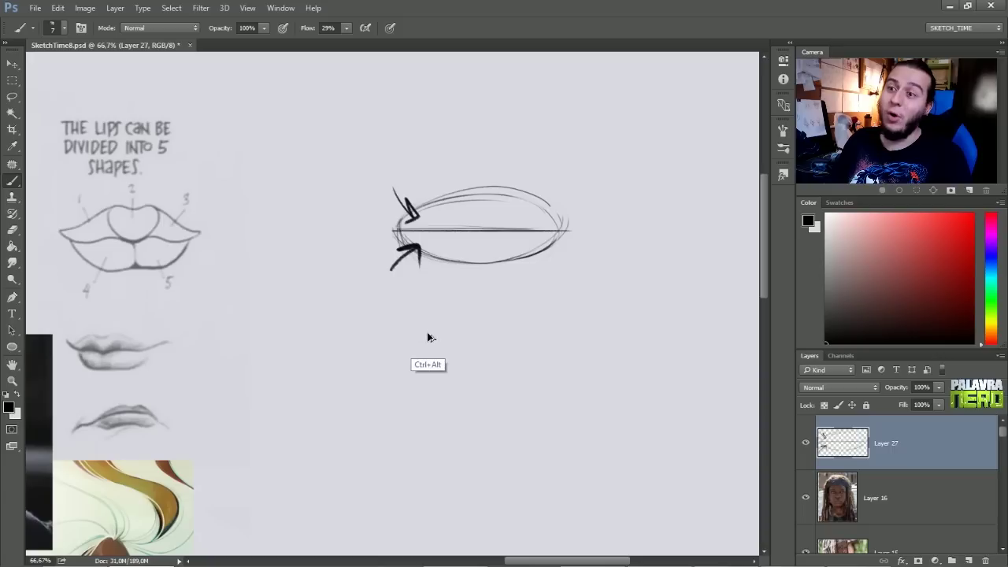
key("ctrl+alt+z")
key("ctrl+alt+z")
Doodle a rounded fish-like head with two eyes and side fins around the lips, and undo the whole doodle.
mouse_move(364, 253)
left_mouse_down()
mouse_move(477, 128)
mouse_move(624, 249)
left_mouse_up()
left_click_drag(526, 164, 522, 168)
mouse_move(370, 199)
left_mouse_down()
mouse_move(352, 169)
mouse_move(364, 224)
left_mouse_up()
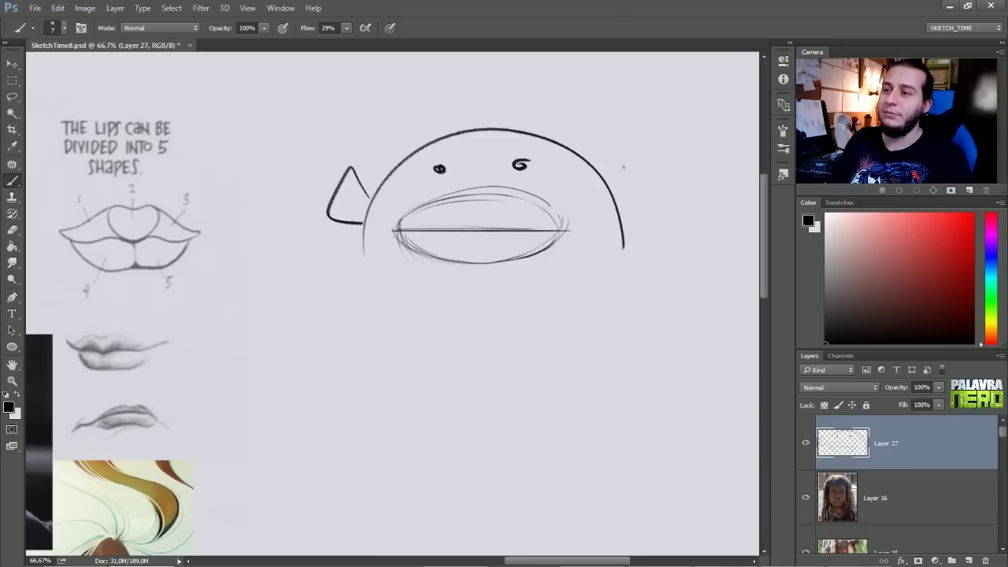
mouse_move(619, 190)
left_mouse_down()
mouse_move(626, 148)
mouse_move(620, 199)
left_mouse_up()
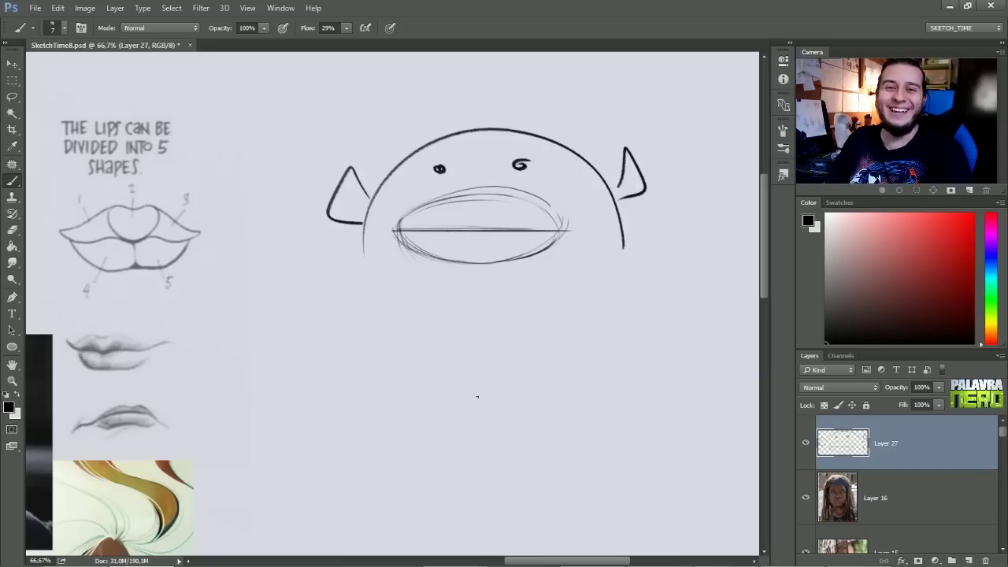
key("ctrl+alt+z")
key("ctrl+alt+z")
key("ctrl+alt+z")
key("ctrl+alt+z")
key("ctrl+alt+z")
key("ctrl+alt+z")
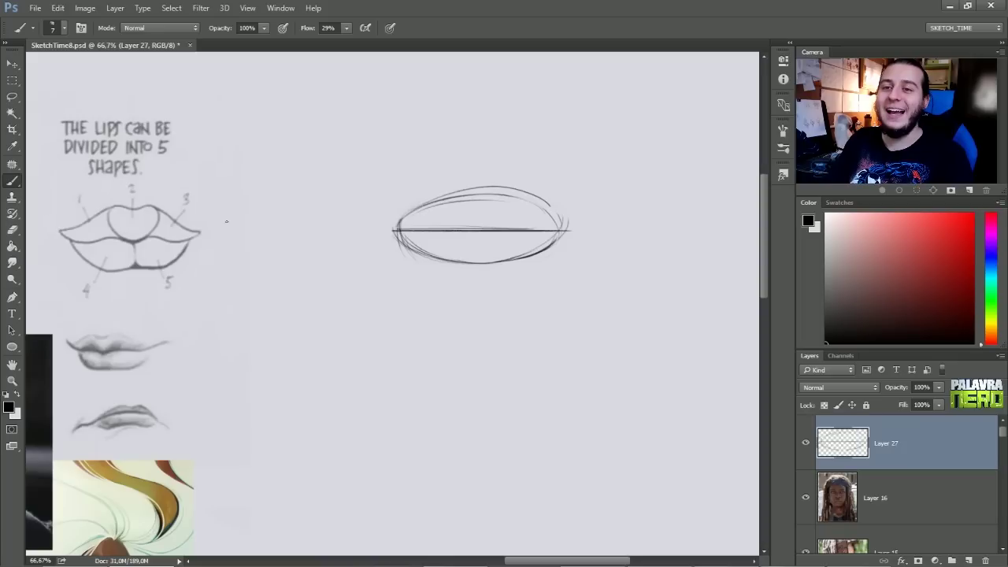
Fade the oval sketch with the Eraser and draw a vertical centre line through it.
key("e")
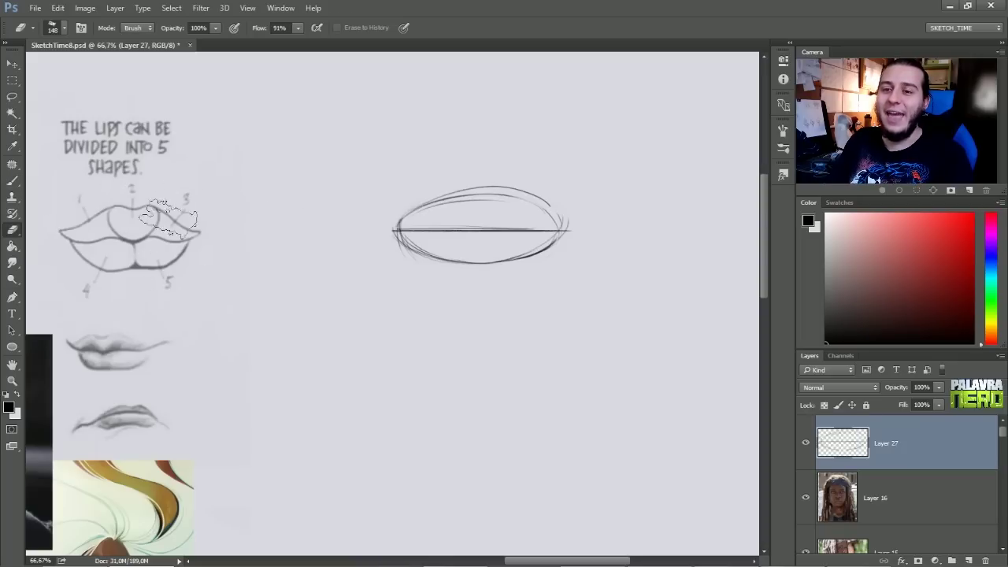
mouse_move(500, 190)
left_mouse_down()
mouse_move(523, 225)
mouse_move(505, 214)
mouse_move(385, 258)
mouse_move(442, 199)
mouse_move(480, 227)
left_mouse_up()
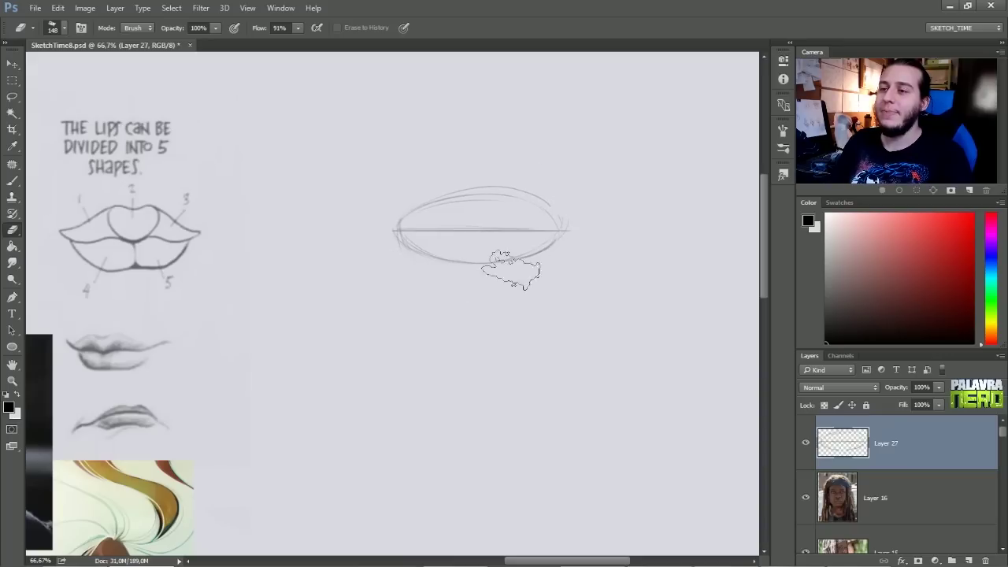
left_click_drag(547, 210, 441, 256)
key("b")
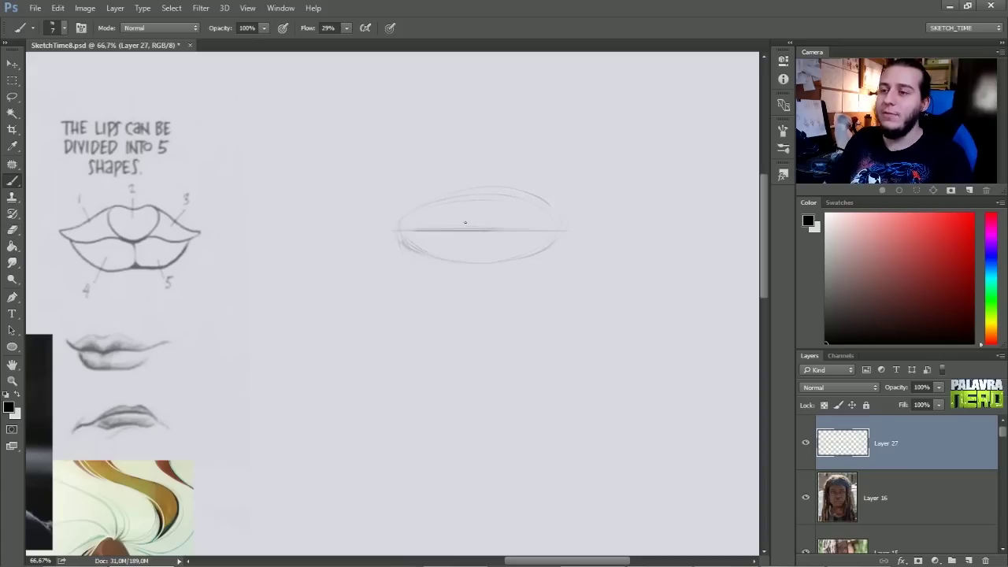
left_click_drag(483, 194, 481, 253)
left_click_drag(482, 192, 483, 271)
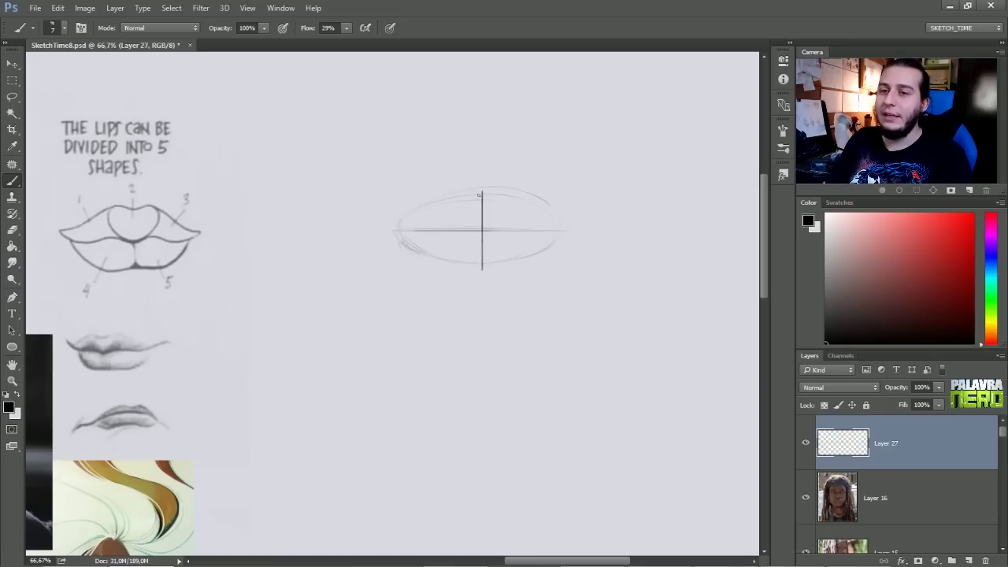
Draw the upper lip's rounded central shape on the vertical axis, clean up its top, and add a small notch there.
mouse_move(458, 193)
left_mouse_down()
mouse_move(486, 229)
mouse_move(471, 226)
mouse_move(467, 201)
mouse_move(485, 230)
mouse_move(499, 223)
mouse_move(505, 195)
mouse_move(468, 200)
mouse_move(495, 192)
mouse_move(488, 185)
mouse_move(460, 192)
mouse_move(474, 186)
mouse_move(474, 227)
left_mouse_up()
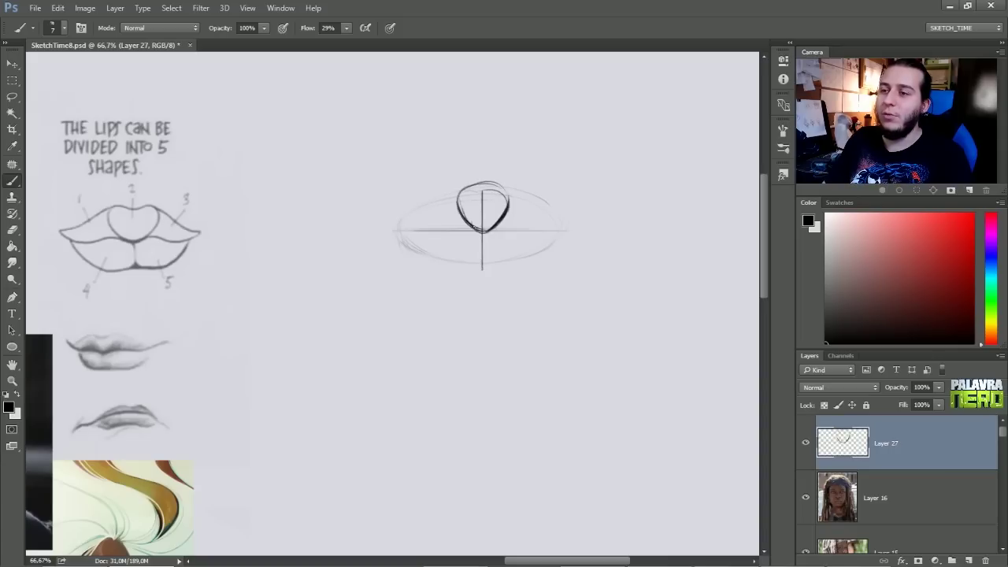
key("e")
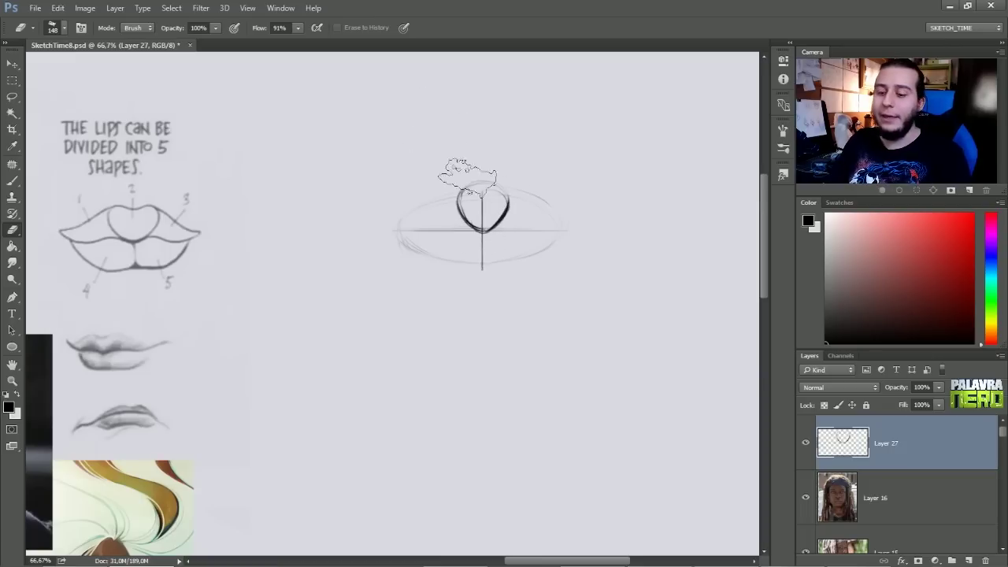
left_click_drag(487, 172, 497, 181)
key("b")
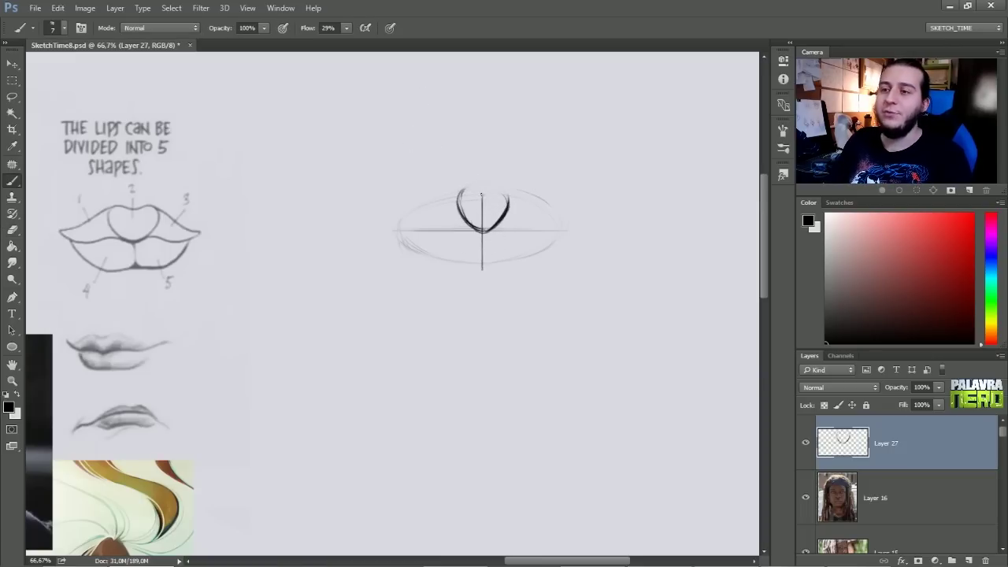
key("ctrl+z")
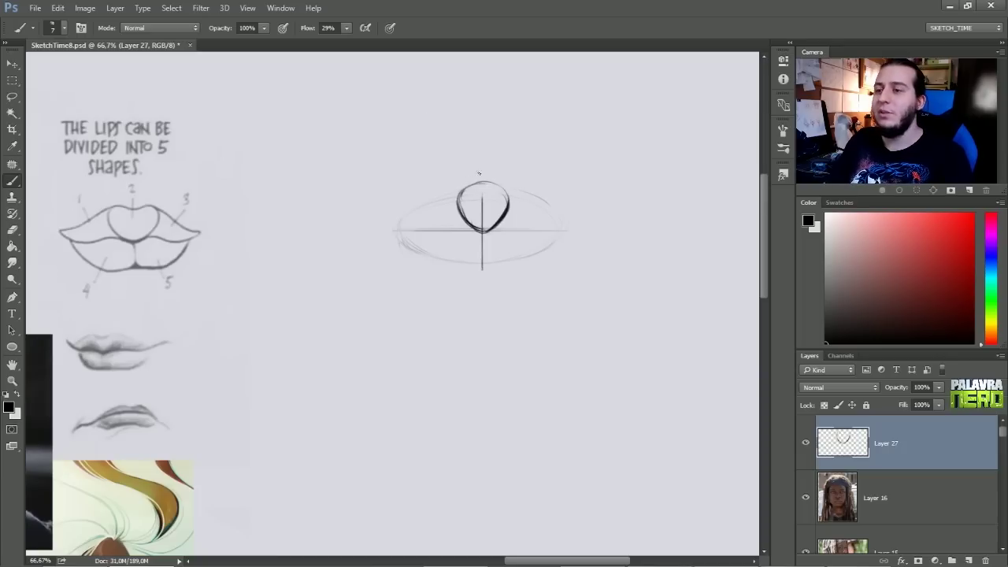
mouse_move(501, 206)
left_mouse_down()
mouse_move(460, 206)
mouse_move(463, 228)
left_mouse_up()
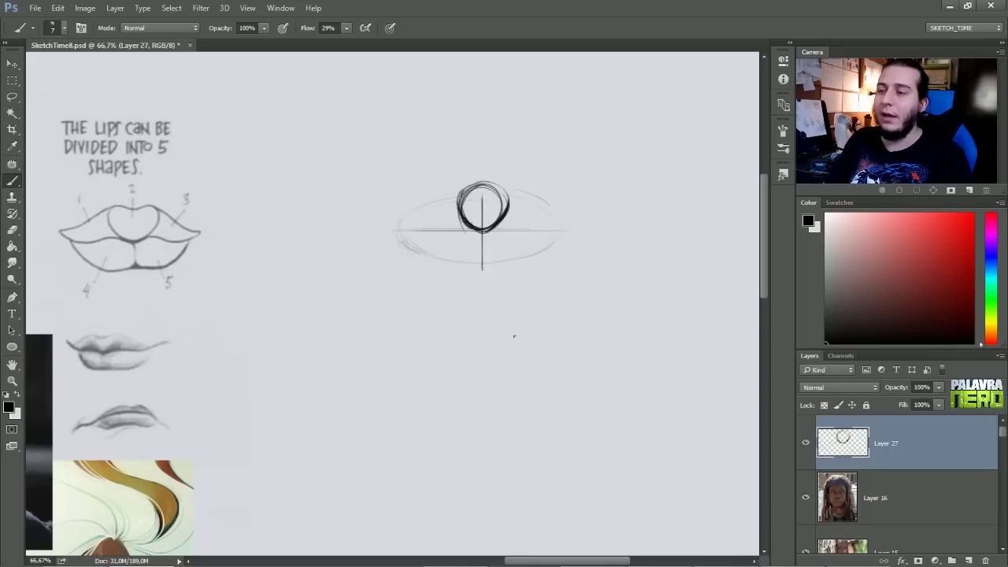
key("ctrl+z")
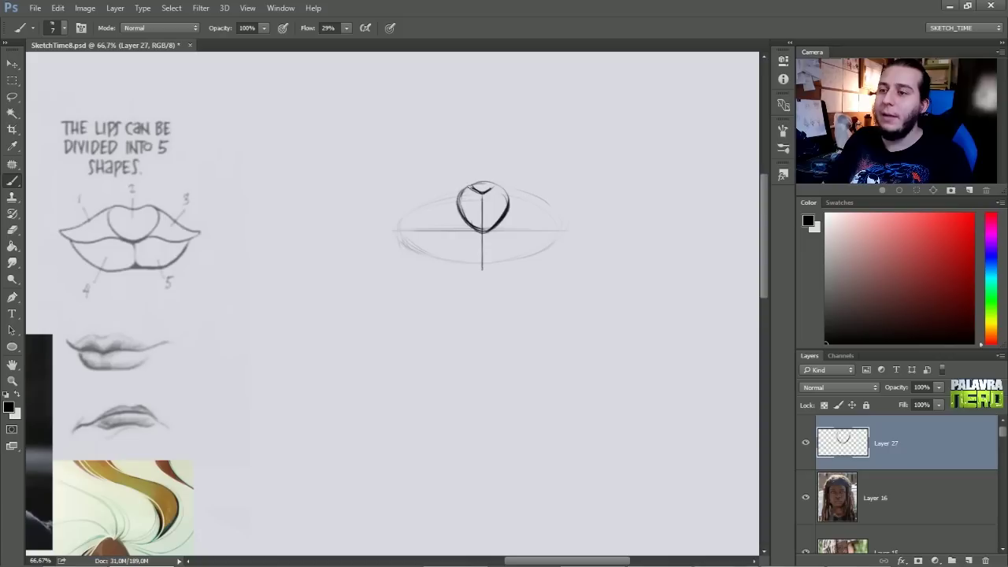
Outline the upper lip's left section from the central shape to the mouth corner, and try a lower-lip contour beneath it.
left_click_drag(463, 188, 404, 223)
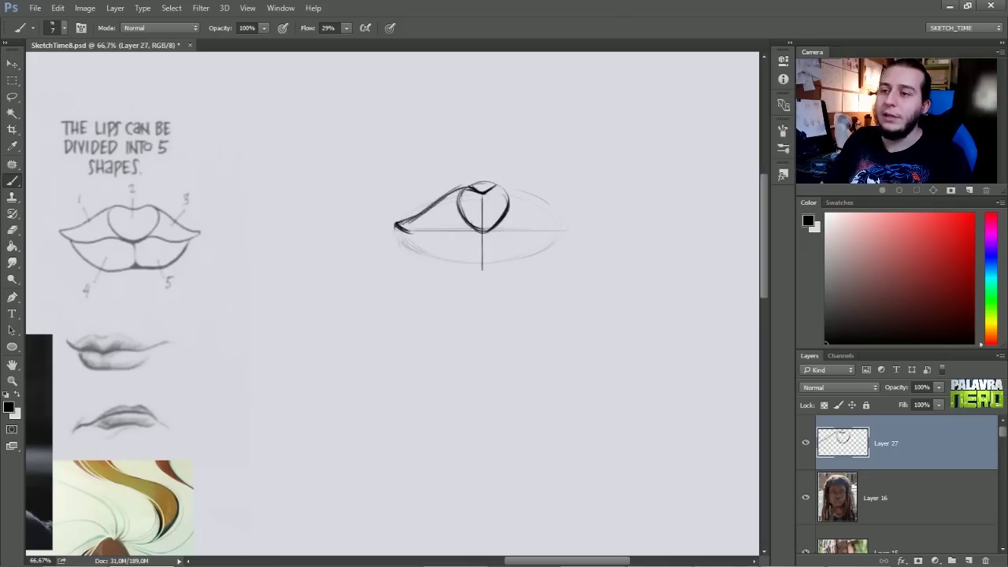
left_click_drag(438, 229, 482, 233)
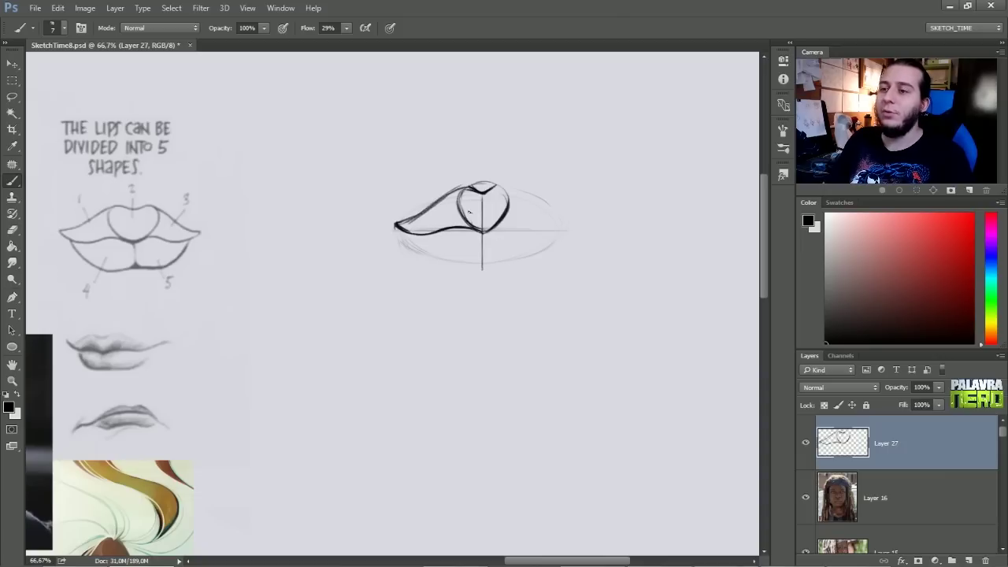
mouse_move(451, 193)
left_mouse_down()
mouse_move(435, 233)
mouse_move(459, 262)
left_mouse_up()
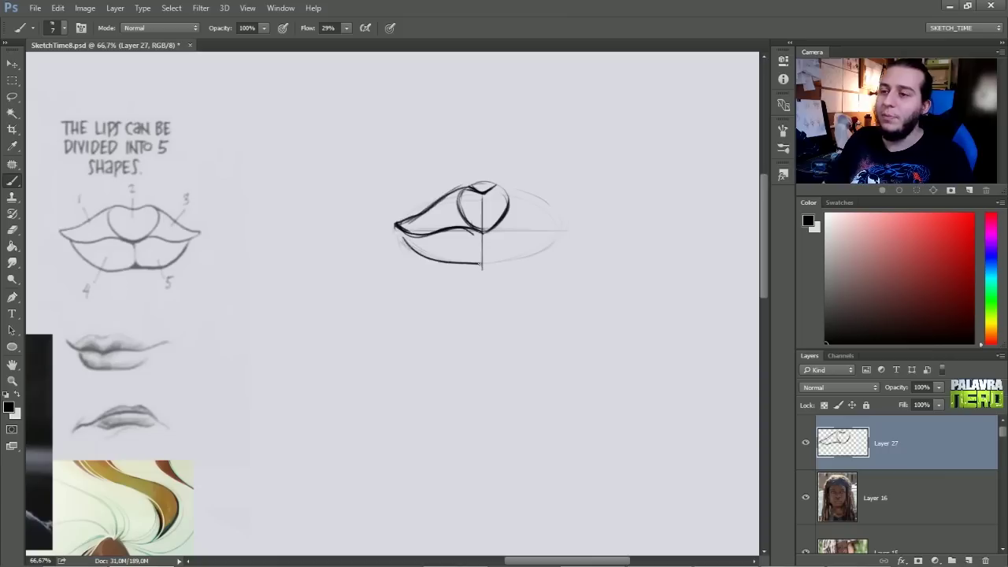
key("ctrl+z")
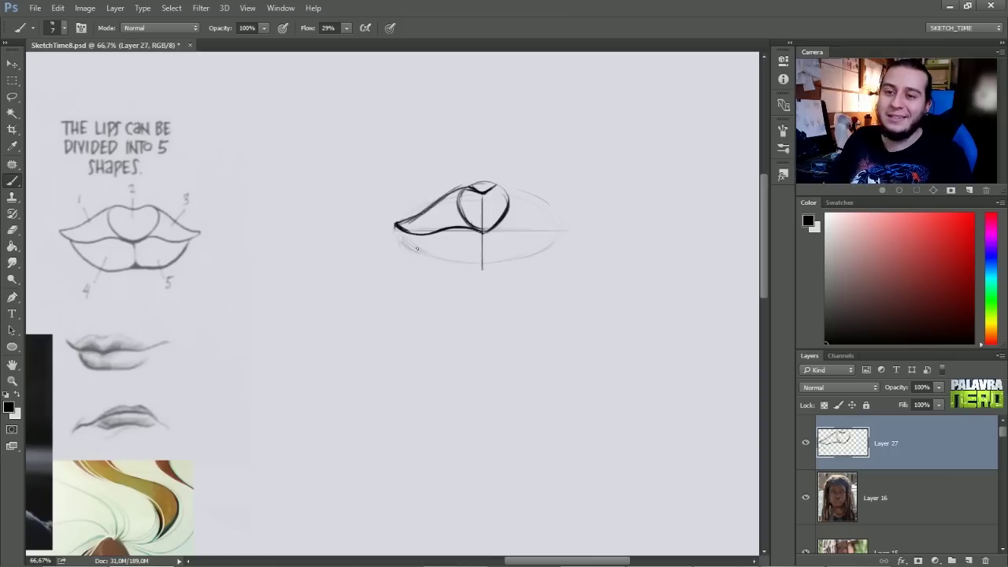
Outline the full lower lip from the left mouth corner across the flattened base to the right, cleaning up its left edge.
key("e")
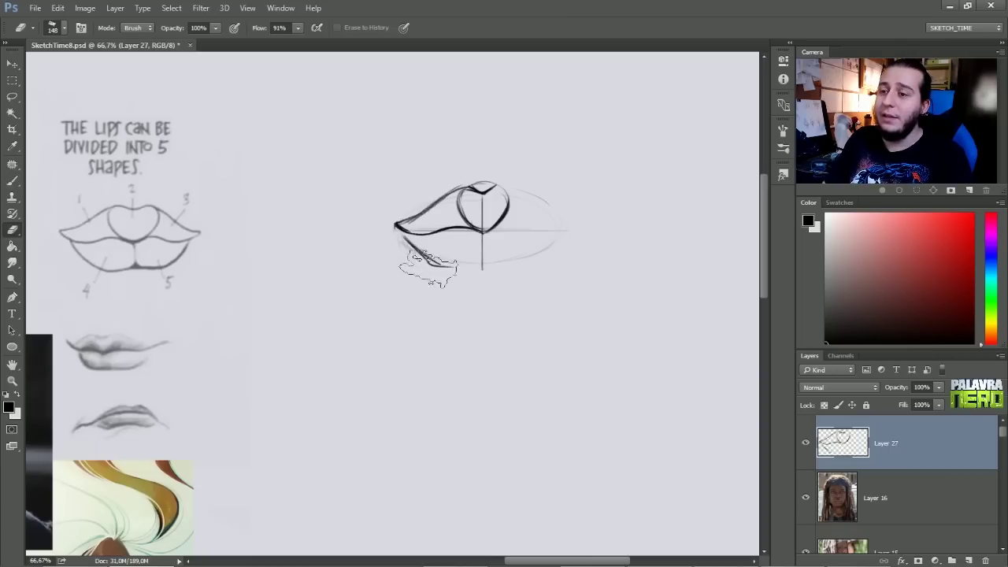
key("b")
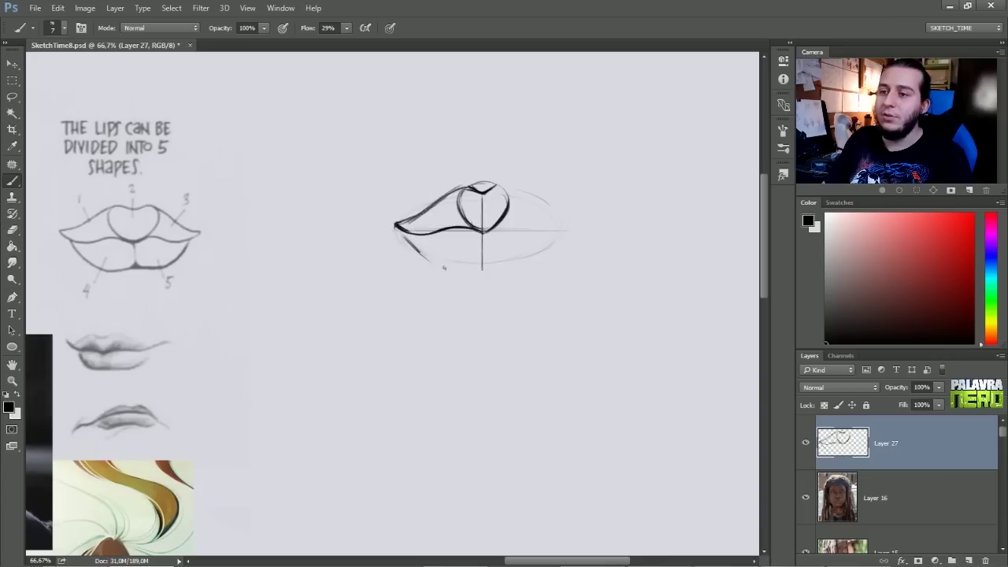
mouse_move(438, 266)
left_mouse_down()
mouse_move(515, 268)
mouse_move(563, 233)
left_mouse_up()
key("e")
key("b")
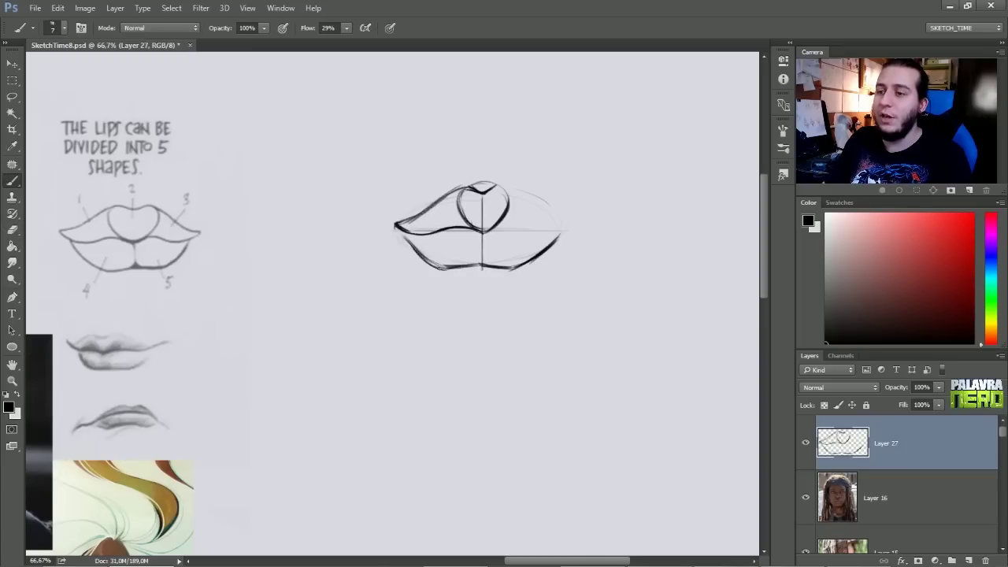
key("e")
left_click_drag(396, 257, 460, 293)
key("b")
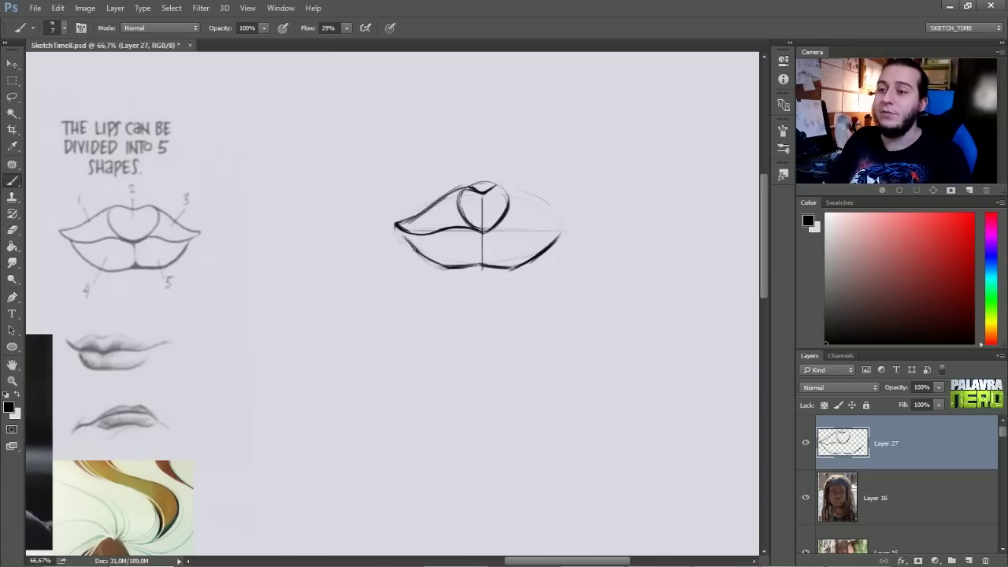
Darken the point beneath the rounded central shape and draw the wavy right half of the mouth line out to the corner.
left_click_drag(482, 234, 485, 241)
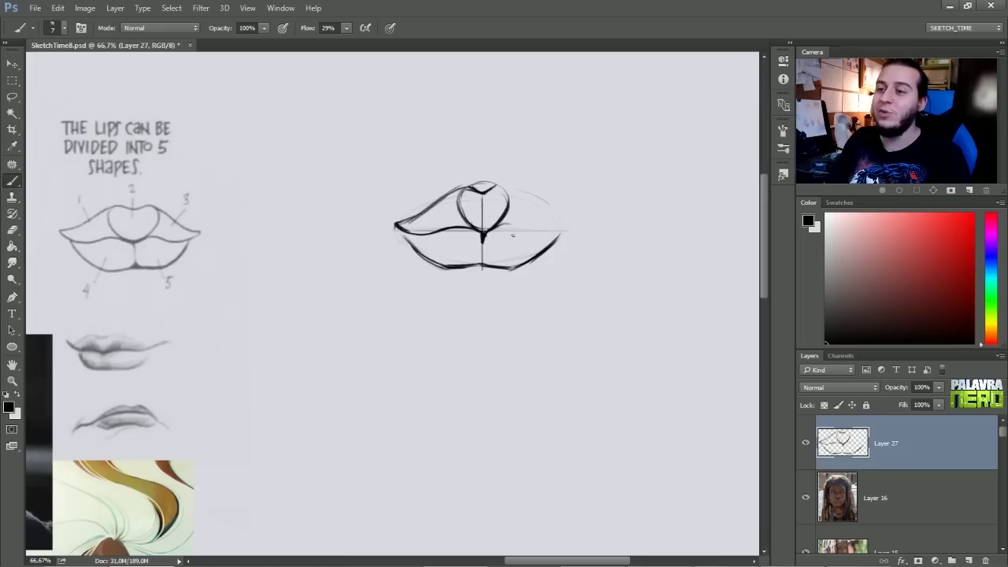
mouse_move(504, 225)
left_mouse_down()
mouse_move(554, 236)
mouse_move(568, 226)
mouse_move(553, 234)
left_mouse_up()
mouse_move(510, 224)
left_mouse_down()
mouse_move(546, 234)
mouse_move(564, 213)
left_mouse_up()
key("e")
key("b")
mouse_move(509, 227)
left_mouse_down()
mouse_move(551, 233)
mouse_move(575, 223)
left_mouse_up()
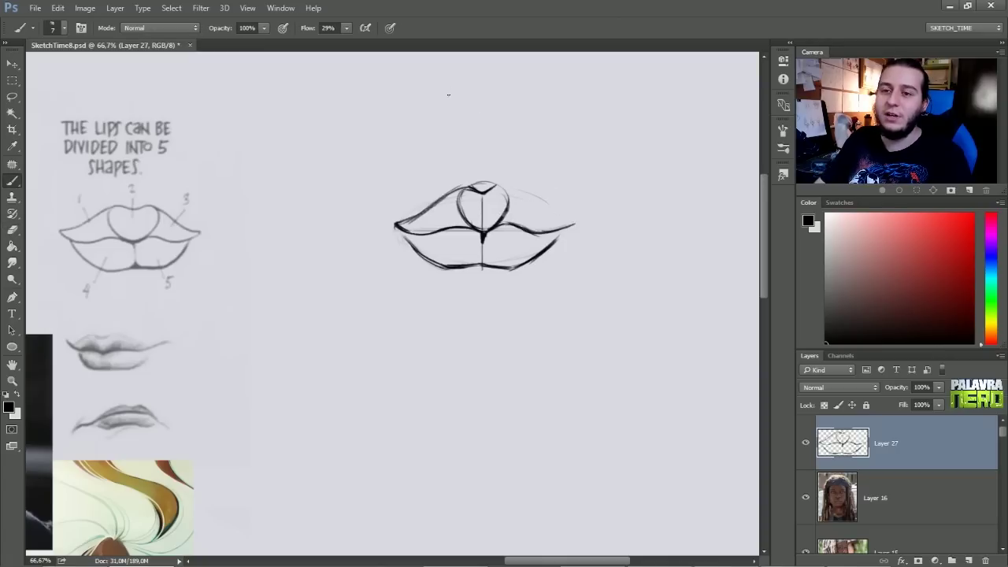
Outline the upper lip's right section from the central notch to the mouth corner, and tidy the lower lip's right contour.
mouse_move(516, 188)
left_mouse_down()
mouse_move(548, 219)
mouse_move(596, 236)
mouse_move(533, 231)
mouse_move(550, 233)
mouse_move(548, 250)
left_mouse_up()
key("e")
key("b")
key("e")
key("b")
key("e")
mouse_move(510, 293)
left_mouse_down()
mouse_move(530, 288)
mouse_move(520, 267)
left_mouse_up()
key("b")
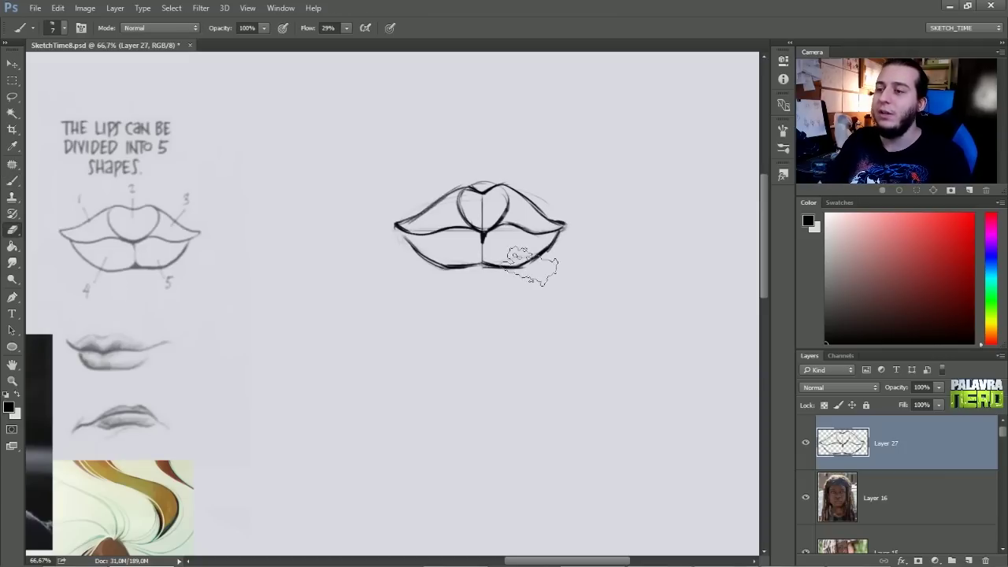
Refine the lower lip's left contour and erase the leftover oval line above the upper lip's central notch.
key("e")
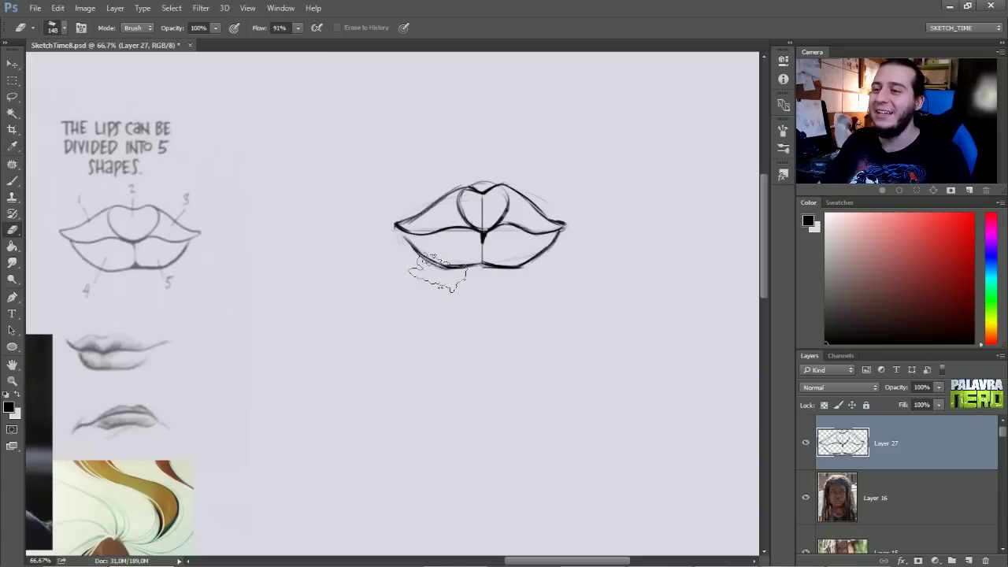
key("b")
left_click_drag(402, 233, 449, 269)
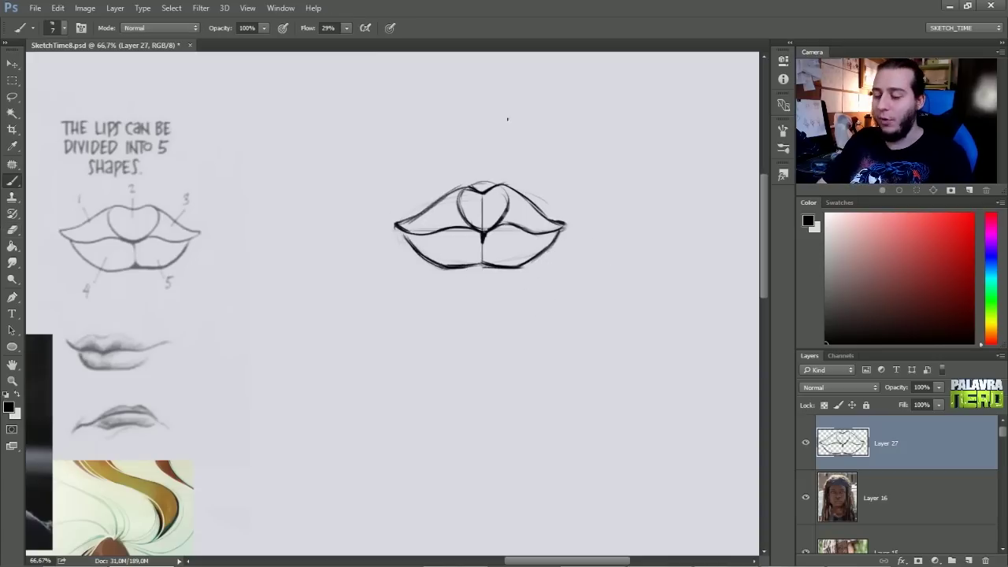
key("e")
left_click_drag(465, 168, 506, 191)
key("b")
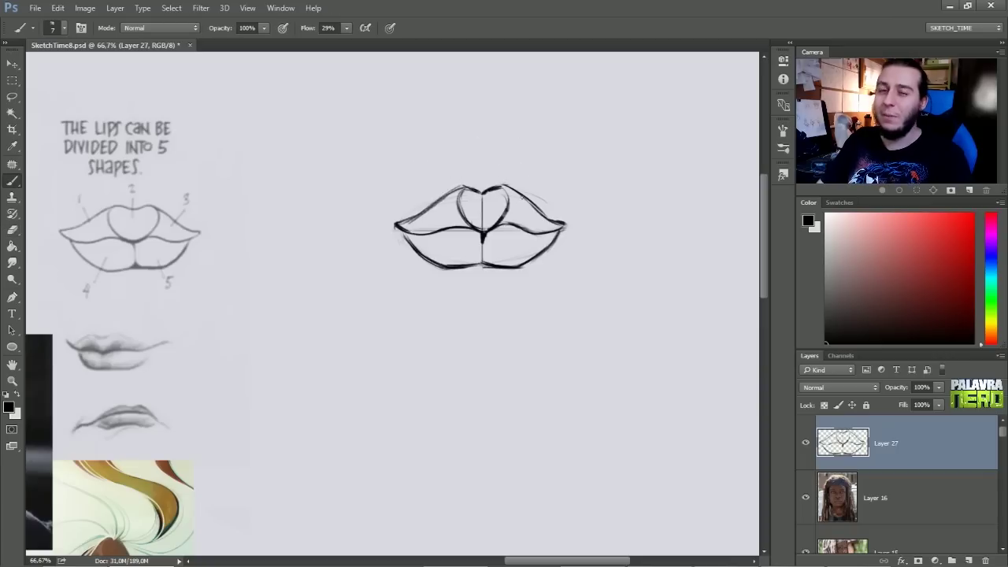
Label the five lip shapes 1 to 5 with pointer lines and move the drawing beside the Frank Cho reference.
left_click_drag(420, 189, 431, 218)
left_click_drag(405, 178, 416, 177)
left_click_drag(484, 206, 492, 157)
left_click_drag(542, 196, 530, 212)
left_click_drag(545, 171, 551, 186)
left_click_drag(449, 252, 435, 290)
left_click_drag(518, 247, 530, 271)
left_click_drag(539, 279, 532, 294)
key("v")
mouse_move(522, 240)
left_mouse_down()
mouse_move(430, 228)
mouse_move(363, 237)
left_mouse_up()
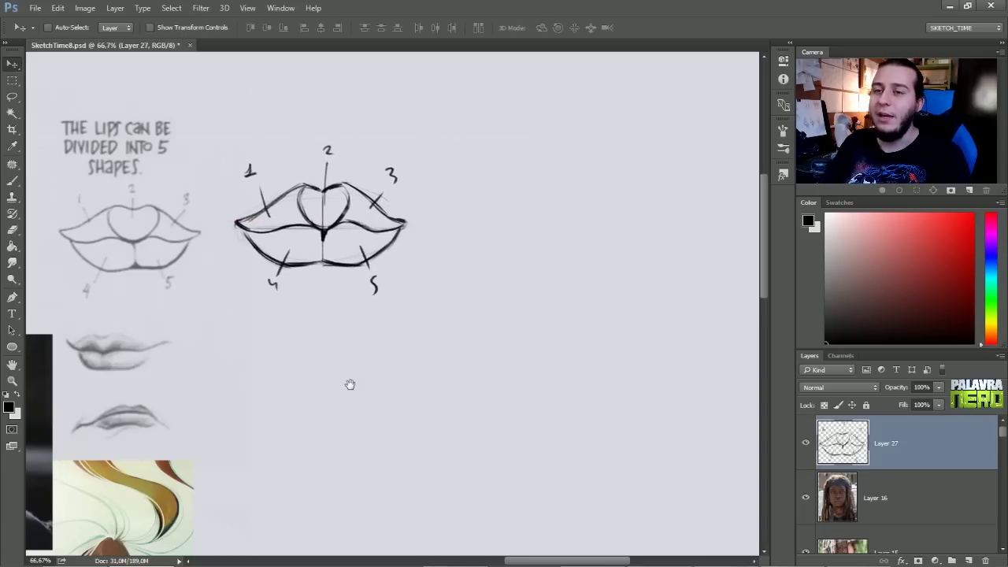
Duplicate the blue Michael Hampton sketch and place the copy beneath the numbered lips drawing.
left_click_drag(349, 384, 454, 381)
left_click_drag(394, 416, 465, 362)
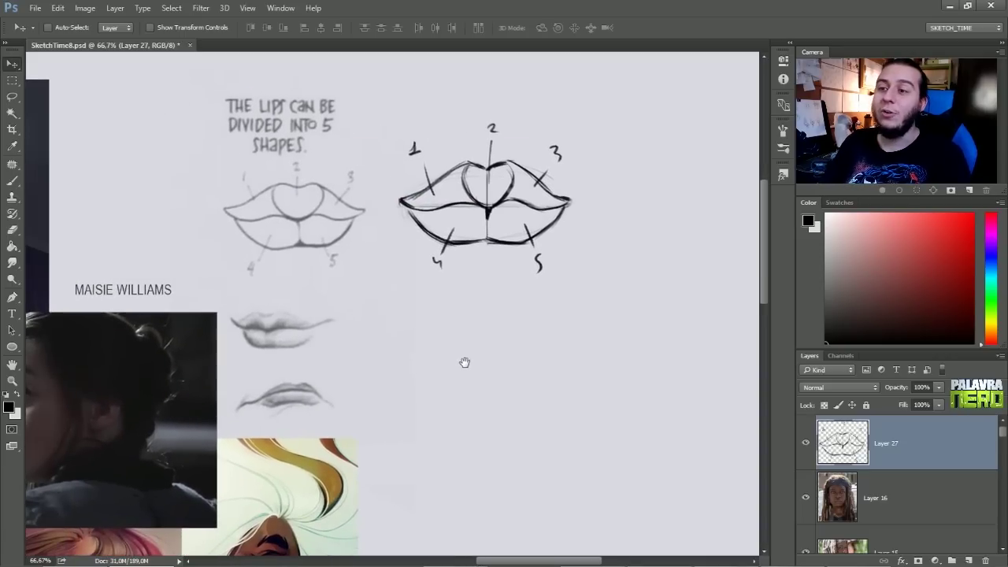
left_click_drag(426, 308, 495, 338)
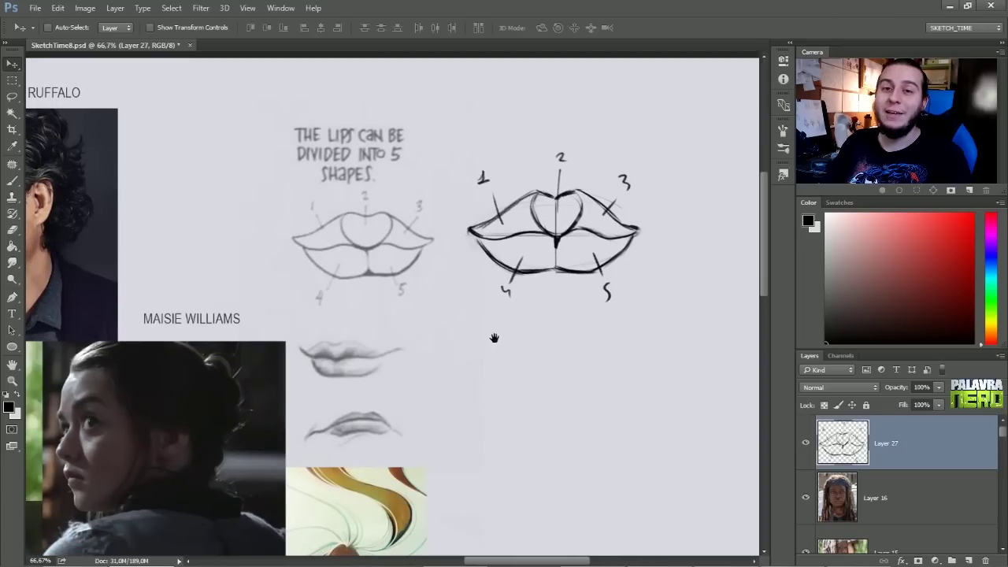
left_click_drag(367, 342, 420, 304)
left_click_drag(212, 273, 533, 329)
left_click_drag(396, 277, 537, 229)
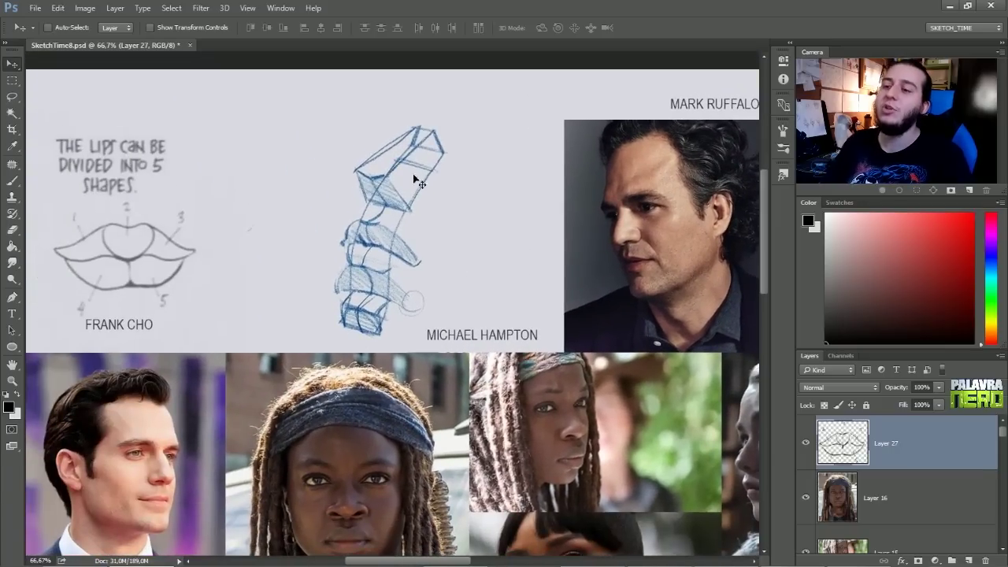
left_click(392, 258, "ctrl")
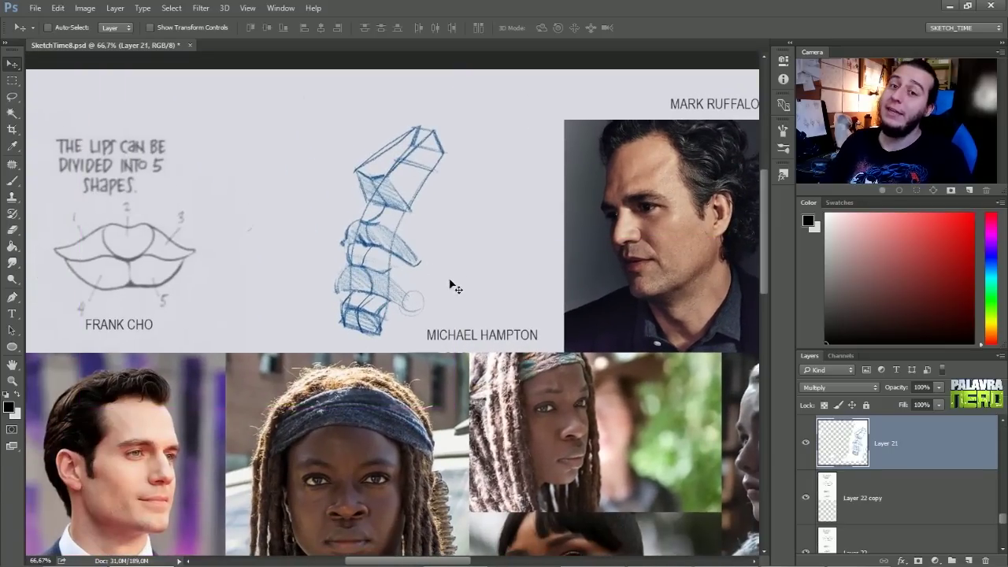
left_click_drag(484, 363, 381, 348)
left_click_drag(624, 328, 618, 339)
left_click_drag(590, 382, 161, 342)
mouse_move(244, 325)
left_mouse_down()
mouse_move(595, 356)
mouse_move(292, 286)
mouse_move(470, 349)
mouse_move(449, 377)
left_mouse_up()
left_click_drag(296, 385, 709, 420)
left_click_drag(63, 290, 312, 320)
left_click_drag(544, 360, 86, 139)
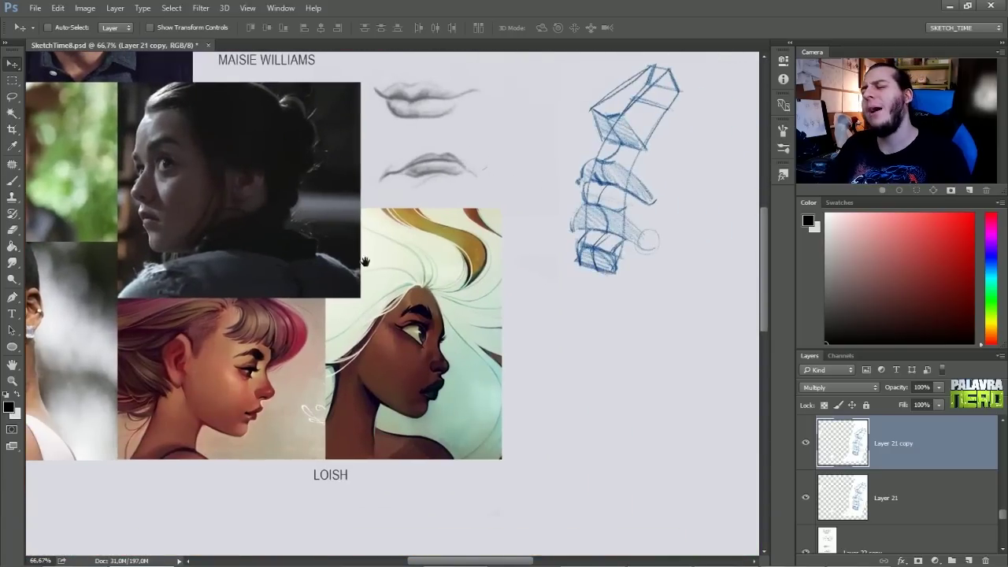
left_click_drag(675, 268, 408, 322)
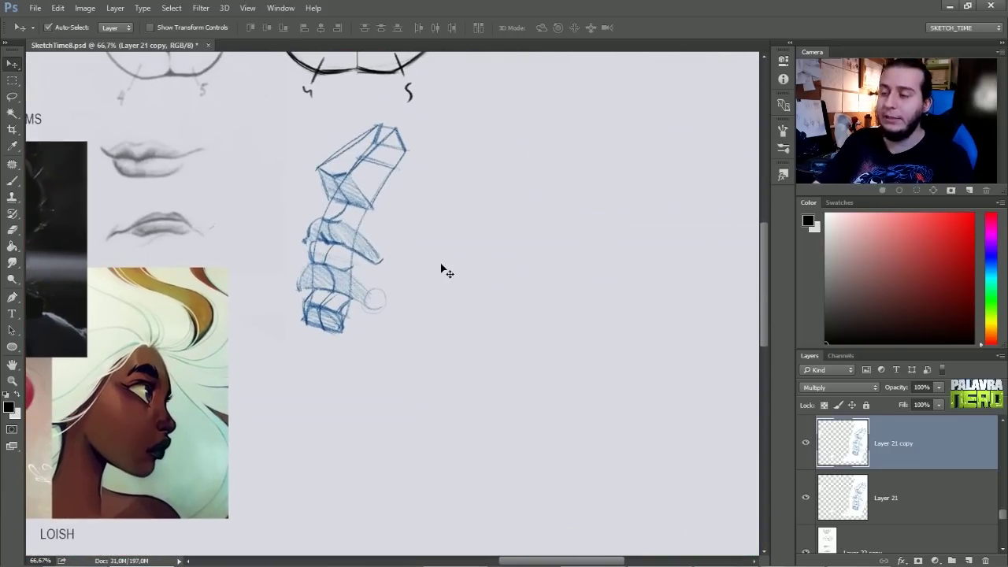
Add a new layer above the copied blue sketch and get the Brush ready on the empty canvas beside it.
key("ctrl+shift+n")
key("Return")
left_click_drag(453, 249, 370, 290)
key("b")
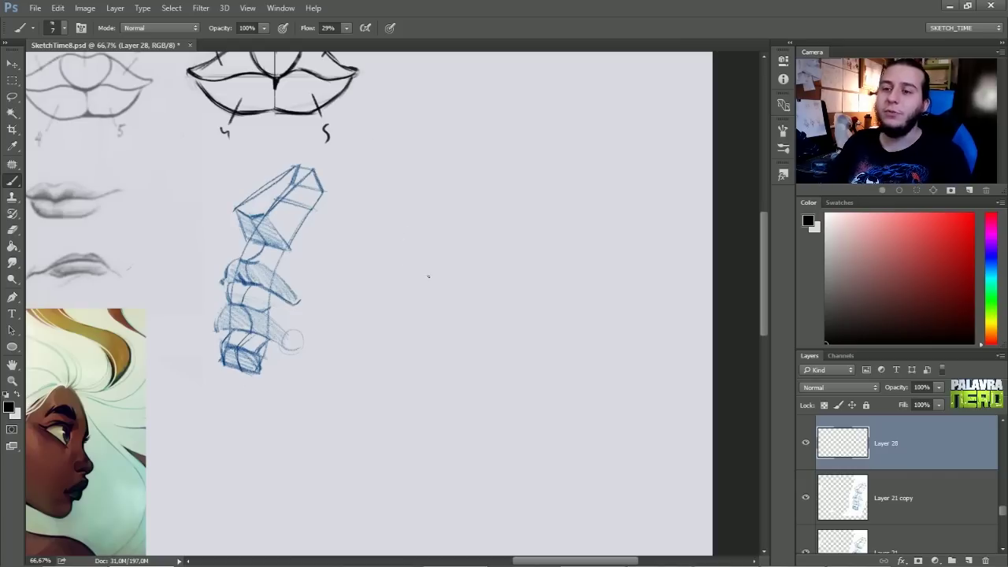
left_click_drag(421, 286, 412, 304)
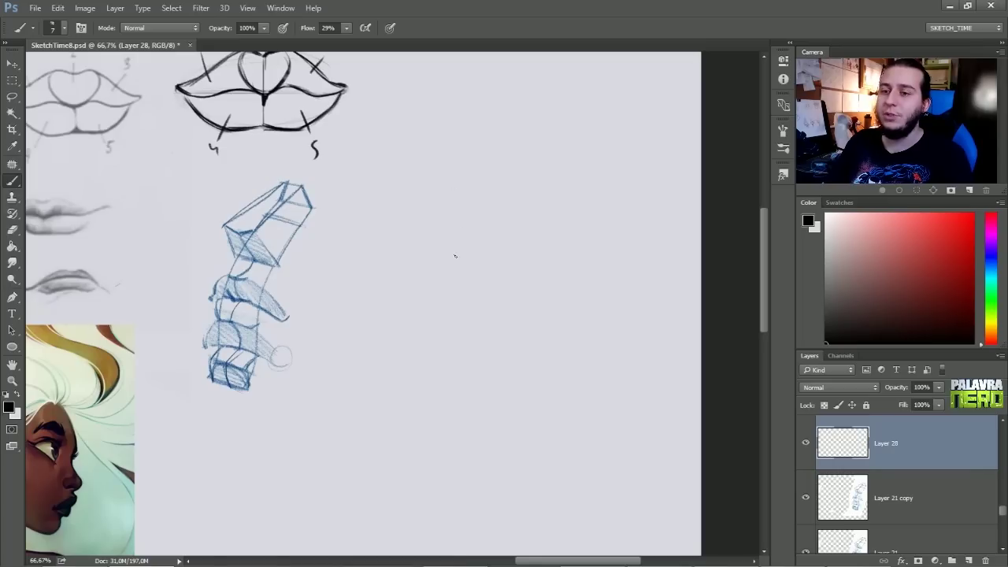
left_click_drag(266, 335, 292, 325)
key("ctrl+z")
mouse_move(198, 303)
left_mouse_down()
mouse_move(302, 351)
mouse_move(317, 327)
left_mouse_up()
key("ctrl+z")
Draw a long, slanted and curved centre line on the empty canvas beside the copied blue sketch.
left_click_drag(438, 298, 419, 284)
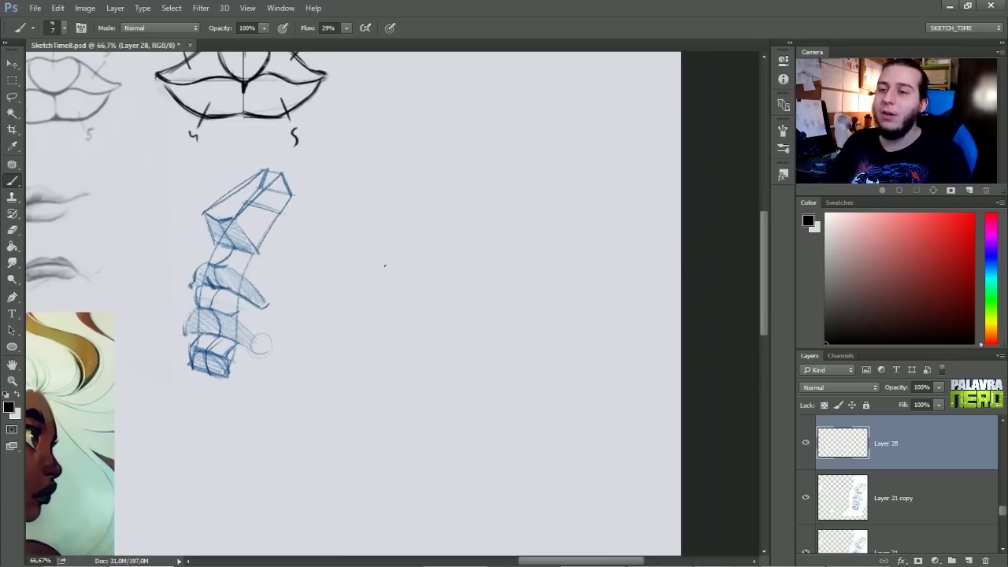
left_click_drag(412, 200, 413, 223)
left_click_drag(419, 311, 417, 281)
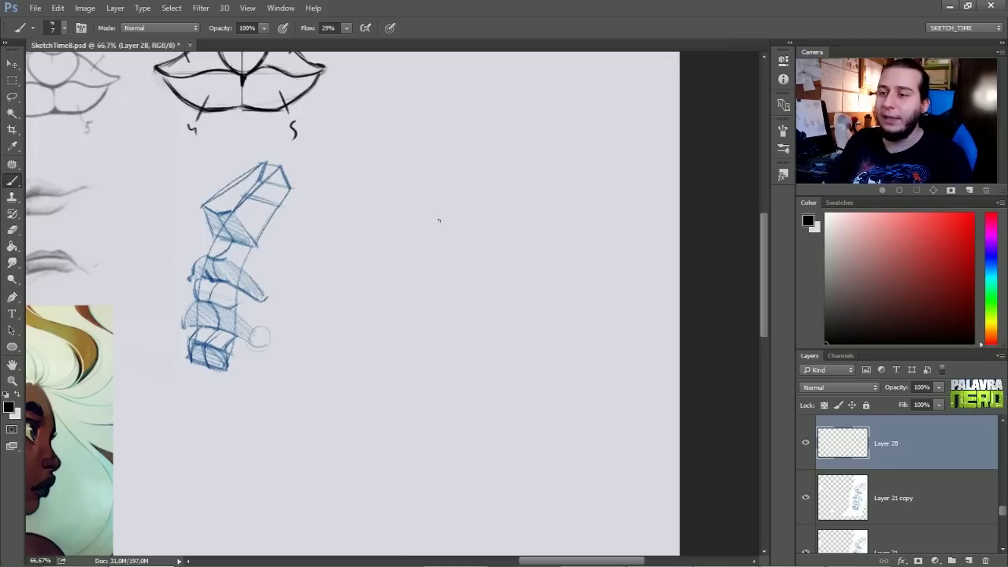
mouse_move(443, 203)
left_mouse_down()
mouse_move(387, 369)
mouse_move(392, 405)
left_mouse_up()
key("e")
key("b")
mouse_move(451, 206)
left_mouse_down()
mouse_move(413, 388)
mouse_move(388, 368)
mouse_move(385, 406)
left_mouse_up()
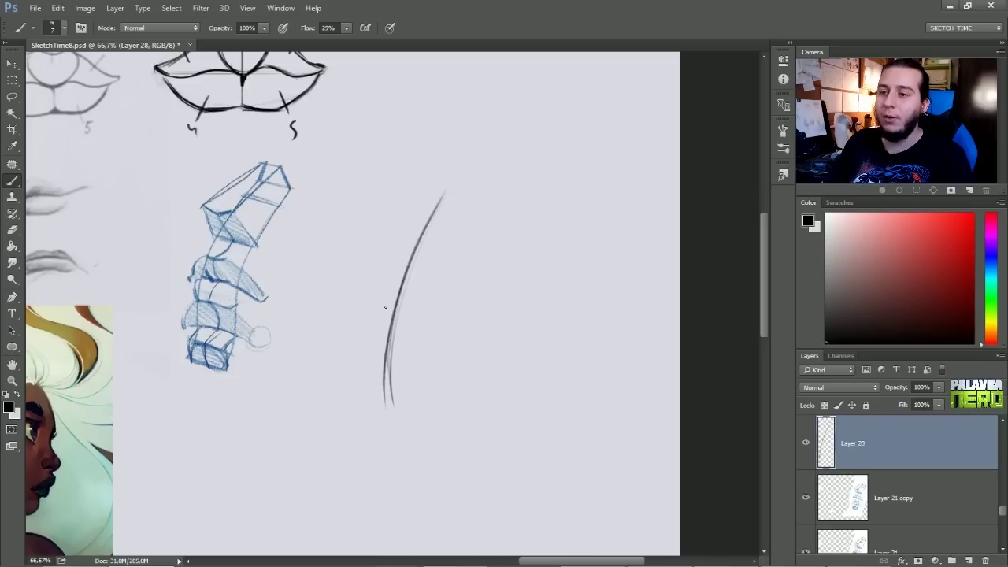
Sketch an oval with loose repeated strokes across the middle of the curved line, and mark a short vertical stroke inside its right end.
mouse_move(366, 303)
left_mouse_down()
mouse_move(401, 275)
mouse_move(440, 326)
mouse_move(439, 308)
mouse_move(407, 290)
mouse_move(398, 323)
mouse_move(372, 287)
mouse_move(437, 290)
left_mouse_up()
mouse_move(386, 325)
left_mouse_down()
mouse_move(440, 285)
mouse_move(430, 327)
mouse_move(371, 317)
mouse_move(408, 280)
mouse_move(411, 329)
left_mouse_up()
left_click_drag(375, 285, 435, 328)
mouse_move(410, 281)
left_mouse_down()
mouse_move(444, 305)
mouse_move(438, 321)
mouse_move(380, 328)
left_mouse_up()
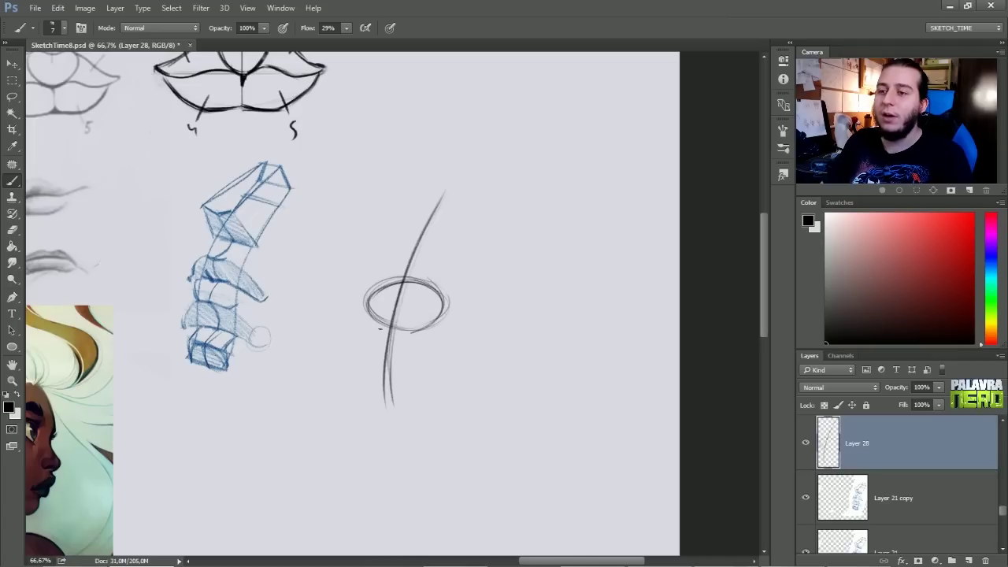
left_click_drag(404, 277, 410, 332)
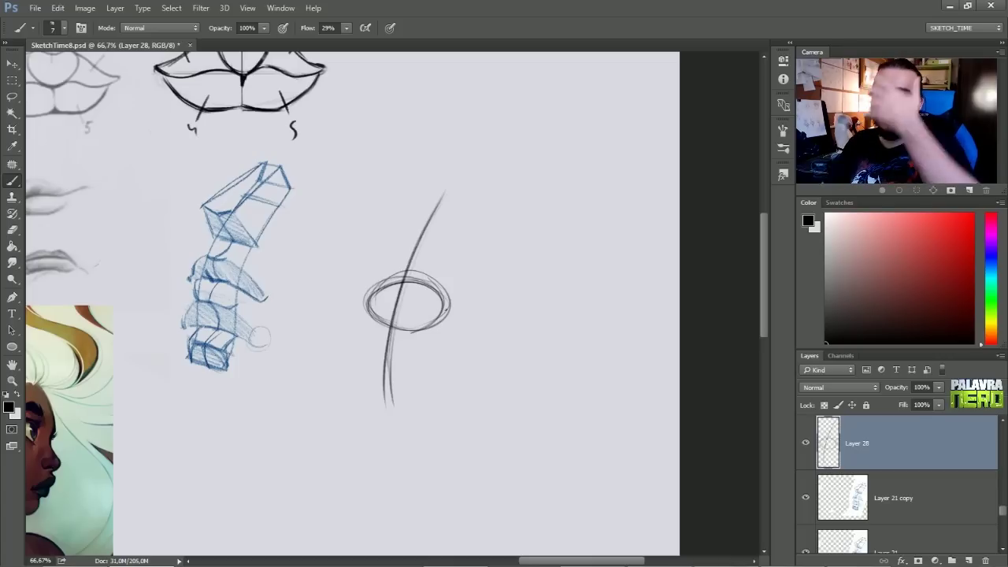
key("e")
key("b")
left_click_drag(441, 274, 438, 319)
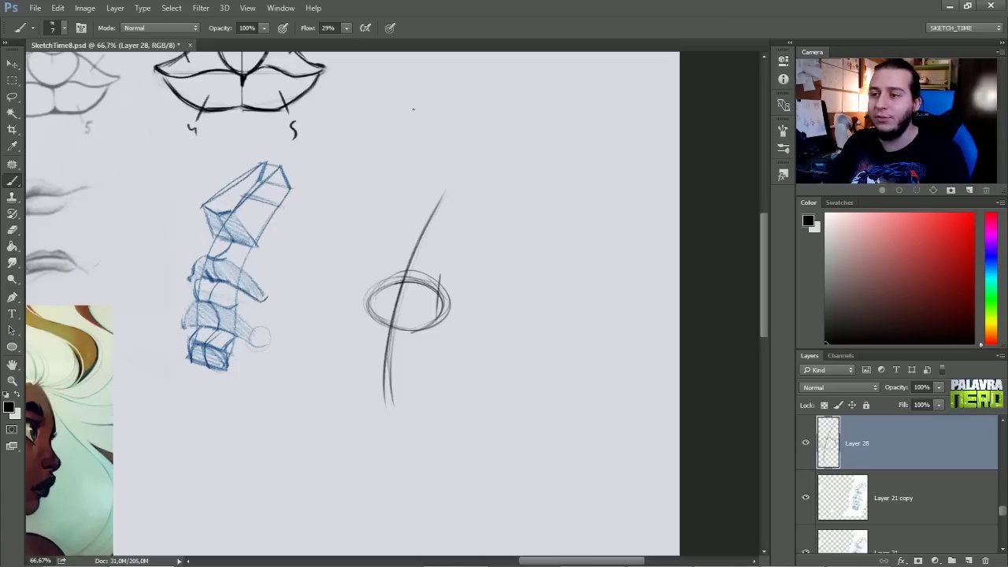
Draw a thick U-shaped dental arch in the empty area above and to the right of the oval.
left_click_drag(533, 130, 581, 162)
key("ctrl+z")
mouse_move(533, 130)
left_mouse_down()
mouse_move(582, 161)
mouse_move(590, 128)
mouse_move(575, 164)
mouse_move(589, 143)
mouse_move(555, 167)
mouse_move(584, 152)
mouse_move(595, 128)
mouse_move(561, 161)
mouse_move(594, 126)
mouse_move(542, 141)
mouse_move(579, 157)
left_mouse_up()
key("e")
mouse_move(579, 158)
left_mouse_down()
mouse_move(522, 134)
mouse_move(581, 150)
left_mouse_up()
key("b")
mouse_move(532, 125)
left_mouse_down()
mouse_move(550, 166)
mouse_move(570, 169)
mouse_move(595, 136)
mouse_move(577, 166)
mouse_move(539, 138)
mouse_move(529, 156)
mouse_move(595, 160)
left_mouse_up()
key("ctrl+z")
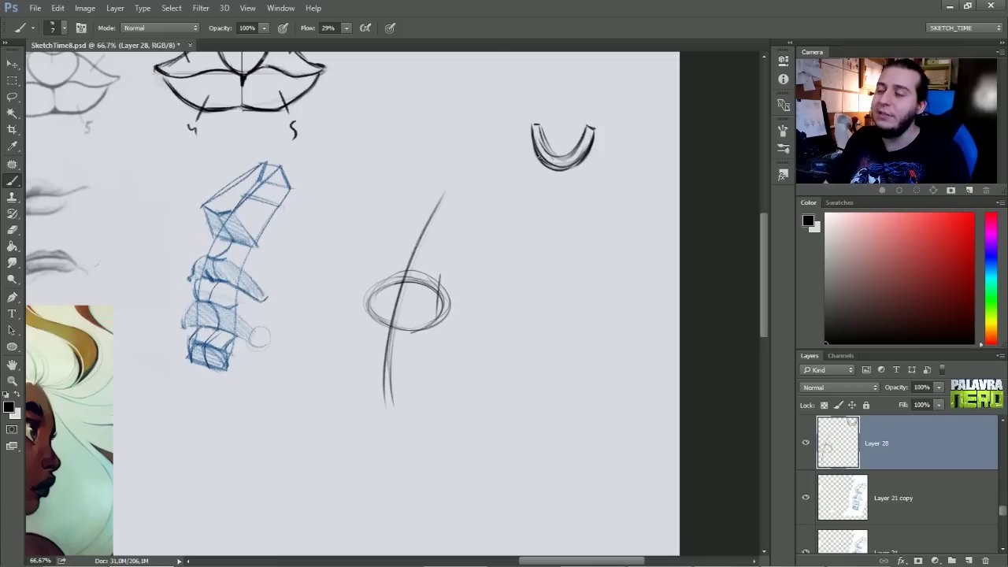
Build a head outline around the U-shaped arch, with outer jaw curves, circles at the mouth corners, a rounded skull and two ears.
mouse_move(539, 166)
left_mouse_down()
mouse_move(588, 172)
mouse_move(622, 136)
left_mouse_up()
left_click_drag(534, 167, 506, 134)
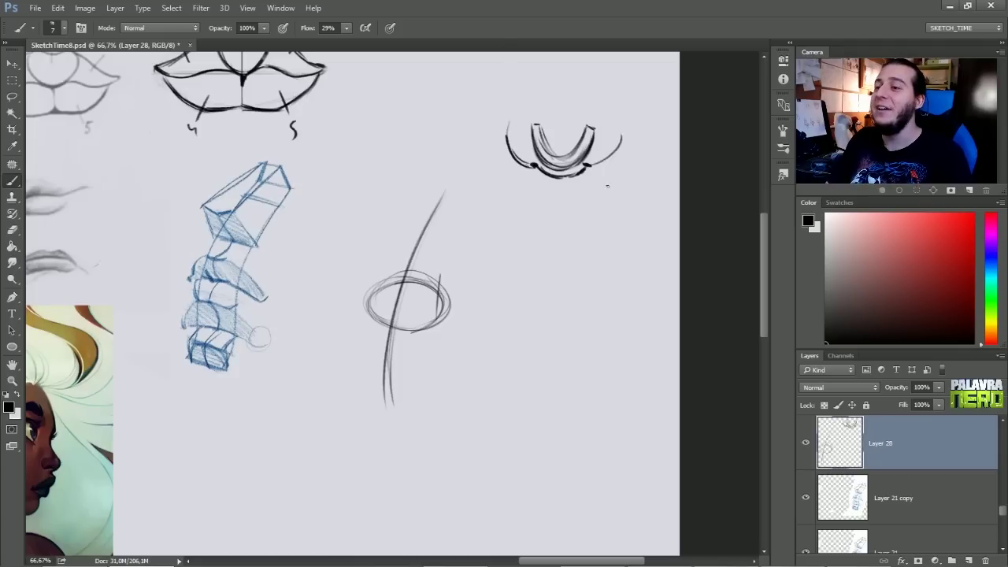
mouse_move(539, 145)
left_mouse_down()
mouse_move(526, 162)
mouse_move(542, 150)
mouse_move(582, 162)
mouse_move(628, 122)
left_mouse_up()
mouse_move(505, 109)
left_mouse_down()
mouse_move(502, 87)
mouse_move(567, 57)
left_mouse_up()
left_click_drag(512, 87, 622, 90)
left_click_drag(505, 95, 505, 131)
left_click_drag(628, 96, 629, 126)
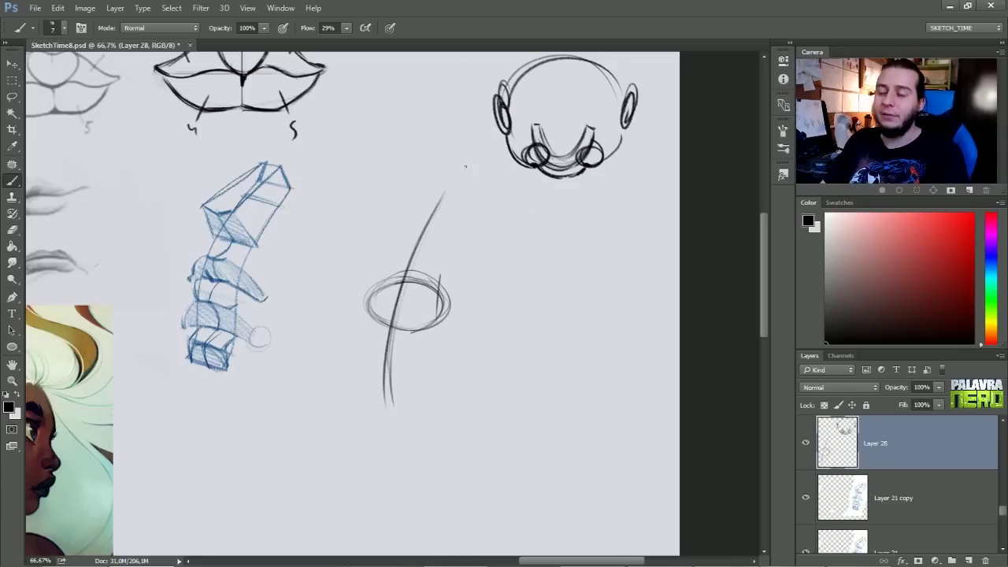
Draw the upper lip's central wedge shape with a dark notched top where the oval meets the curved centre line.
left_click_drag(418, 321, 450, 299)
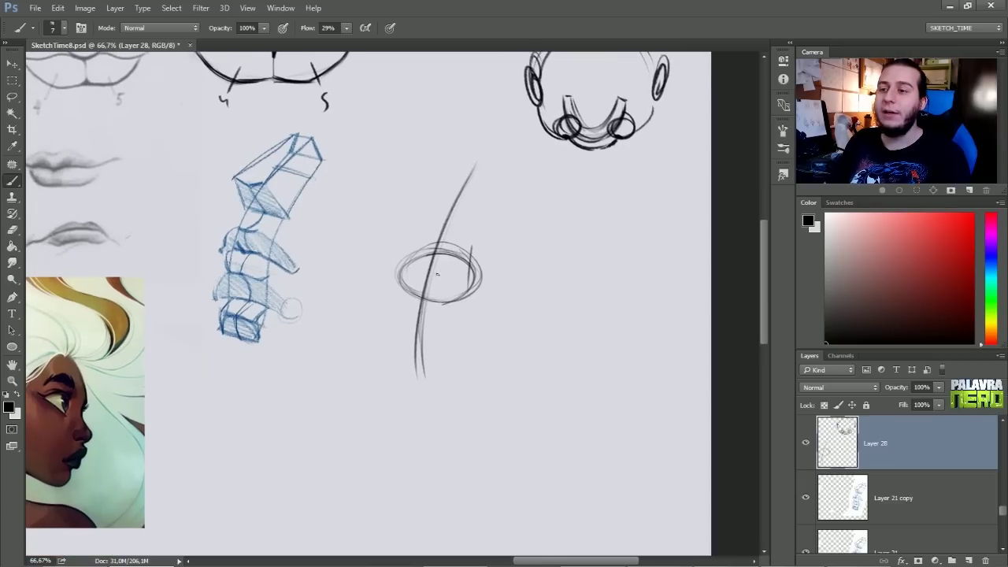
mouse_move(424, 269)
left_mouse_down()
mouse_move(419, 258)
mouse_move(441, 252)
mouse_move(430, 275)
left_mouse_up()
mouse_move(419, 252)
left_mouse_down()
mouse_move(443, 252)
mouse_move(429, 275)
left_mouse_up()
key("e")
key("b")
mouse_move(429, 274)
left_mouse_down()
mouse_move(443, 252)
mouse_move(417, 253)
left_mouse_up()
mouse_move(417, 252)
left_mouse_down()
mouse_move(427, 274)
mouse_move(418, 252)
left_mouse_up()
mouse_move(417, 252)
left_mouse_down()
mouse_move(427, 266)
mouse_move(438, 241)
mouse_move(439, 251)
left_mouse_up()
key("e")
key("b")
left_click_drag(418, 250, 429, 274)
mouse_move(430, 273)
left_mouse_down()
mouse_move(443, 257)
mouse_move(425, 273)
left_mouse_up()
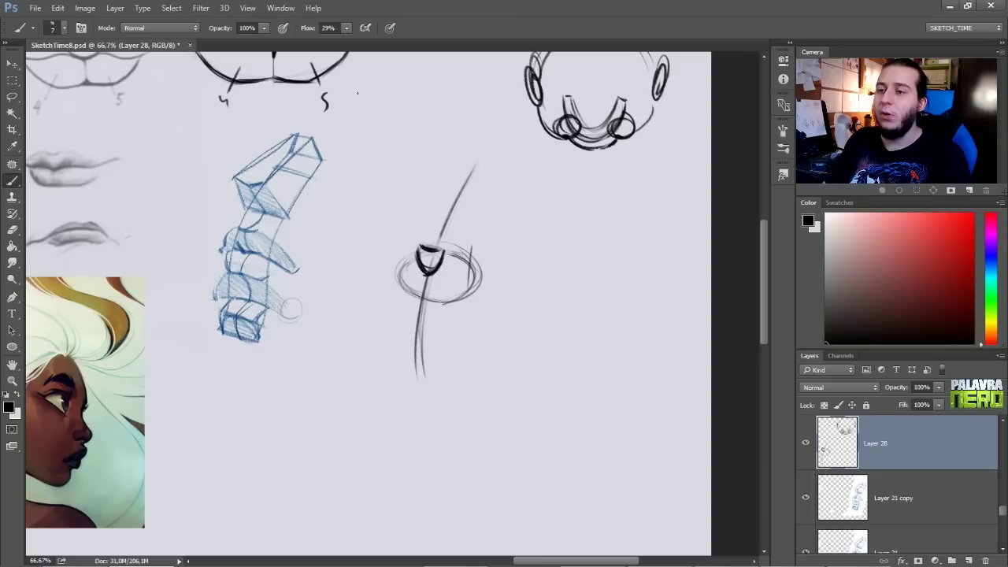
Add a horizontal guide line across the oval and mark both mouth corners with solid dots.
left_click_drag(448, 251, 479, 283)
left_click_drag(405, 273, 479, 279)
key("e")
key("b")
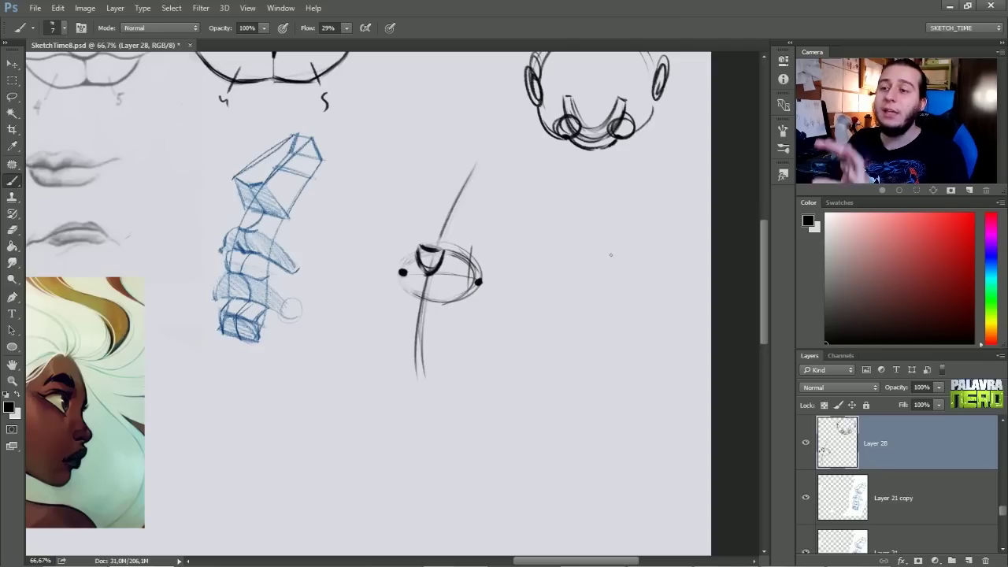
left_click_drag(658, 266, 596, 279)
key("ctrl+z")
left_click_drag(583, 236, 564, 346)
key("ctrl+z")
Draw a sphere with a curved centre line, mark two mouth-corner dots on it, and wrap the lip curves around its surface.
mouse_move(599, 276)
left_mouse_down()
mouse_move(565, 350)
mouse_move(575, 359)
mouse_move(578, 339)
left_mouse_up()
mouse_move(600, 282)
left_mouse_down()
mouse_move(579, 359)
mouse_move(587, 366)
left_mouse_up()
mouse_move(592, 284)
left_mouse_down()
mouse_move(576, 345)
mouse_move(598, 373)
left_mouse_up()
mouse_move(628, 319)
left_mouse_down()
mouse_move(581, 304)
mouse_move(555, 313)
left_mouse_up()
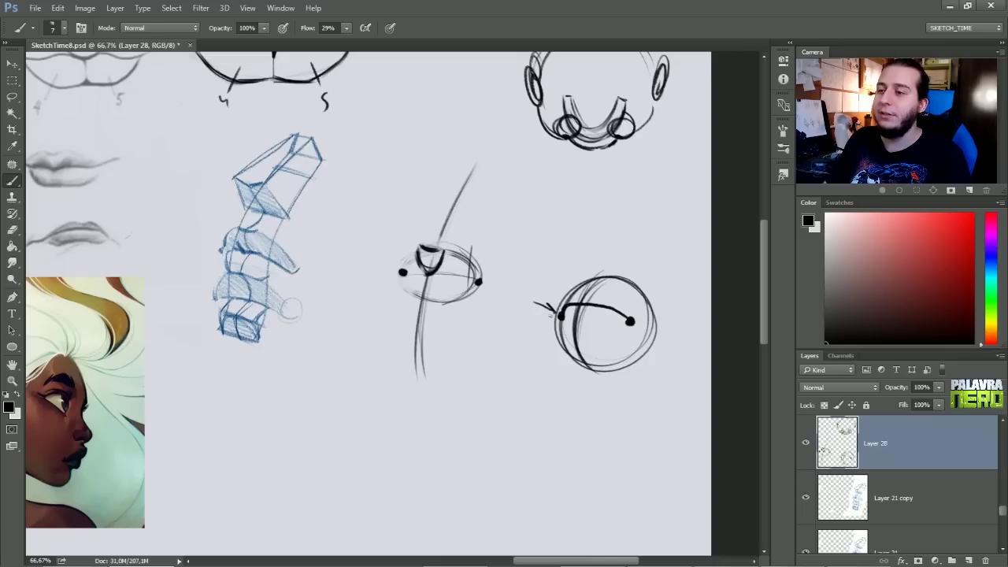
mouse_move(554, 315)
left_mouse_down()
mouse_move(569, 291)
mouse_move(633, 322)
left_mouse_up()
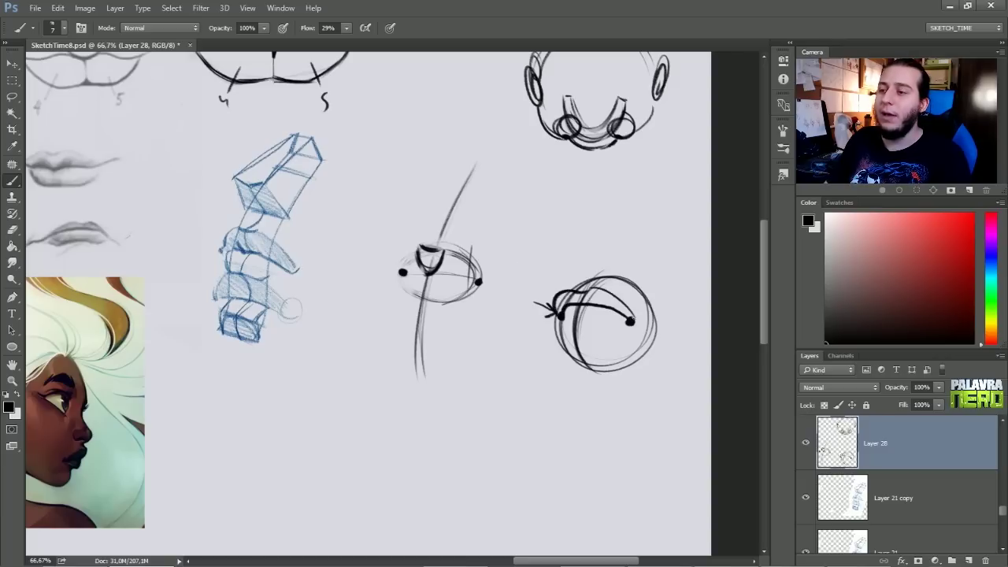
left_click_drag(556, 331, 615, 327)
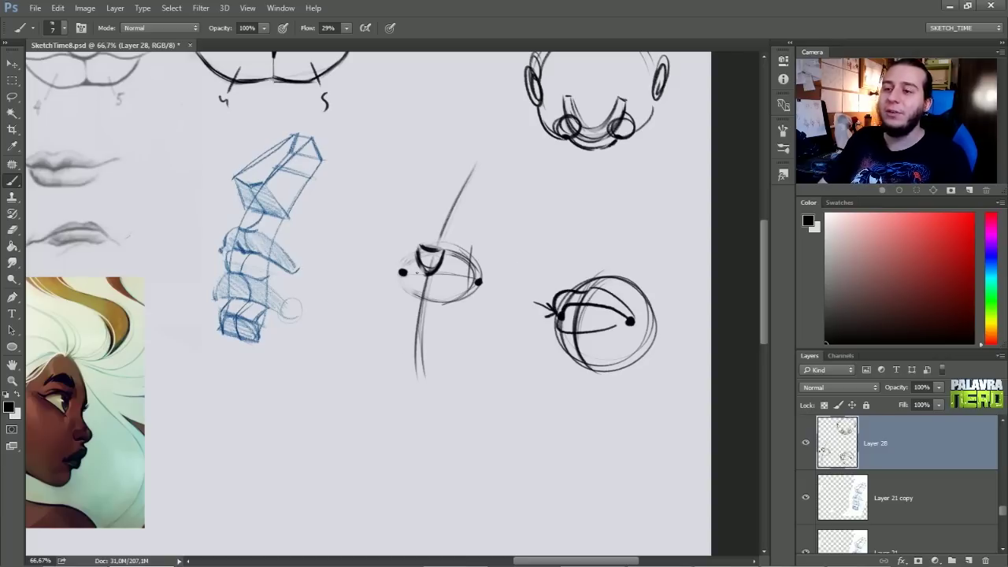
Outline the upper lip on the oval, with a rounded form on the far side and a long wing reaching the near mouth corner.
mouse_move(421, 248)
left_mouse_down()
mouse_move(401, 268)
mouse_move(424, 272)
left_mouse_up()
key("e")
key("b")
key("e")
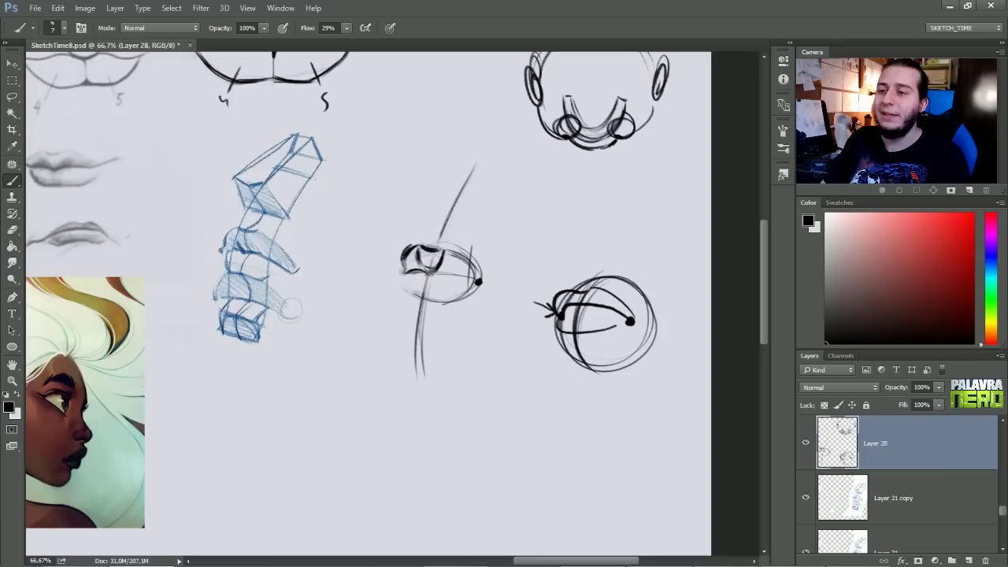
mouse_move(442, 247)
left_mouse_down()
mouse_move(488, 282)
mouse_move(479, 279)
left_mouse_up()
left_click_drag(434, 269, 477, 275)
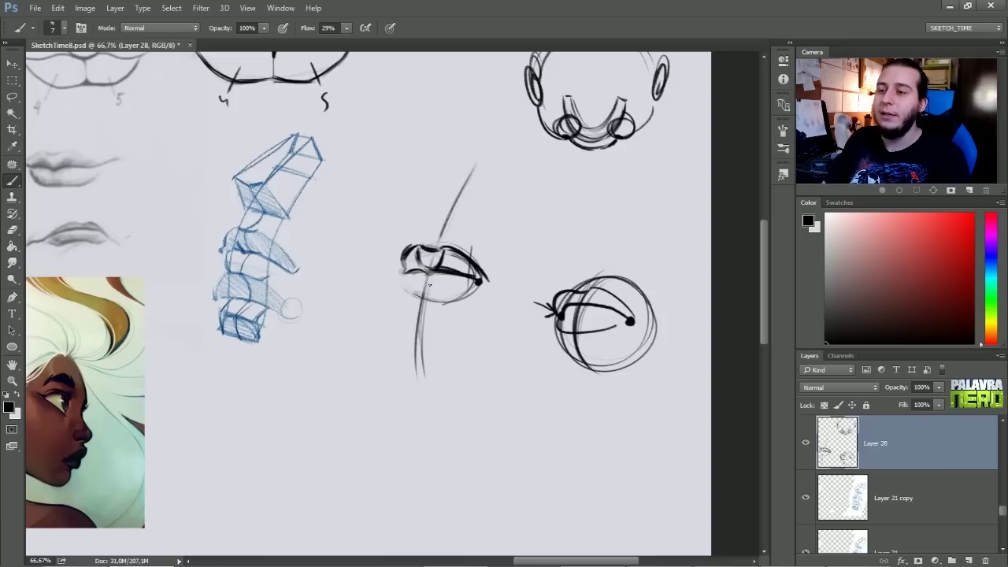
Sketch the lower lip's forms beneath the mouth line inside the oval.
mouse_move(409, 274)
left_mouse_down()
mouse_move(413, 296)
mouse_move(468, 287)
left_mouse_up()
left_click_drag(408, 295, 436, 291)
left_click_drag(434, 294, 465, 285)
left_click_drag(405, 287, 411, 296)
Fade the rough lip construction and retrace the mouth line and both lip outlines in dark strokes.
key("ctrl+alt+z")
key("ctrl+alt+z")
key("ctrl+alt+z")
key("ctrl+alt+z")
key("ctrl+alt+z")
key("ctrl+alt+z")
key("ctrl+alt+z")
key("ctrl+alt+z")
left_click_drag(418, 257, 488, 285)
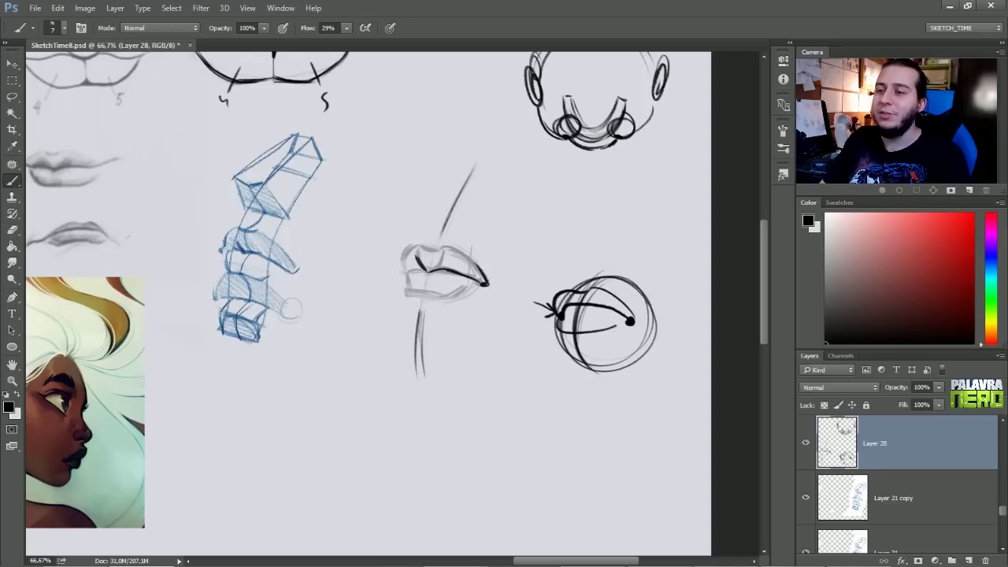
mouse_move(444, 247)
left_mouse_down()
mouse_move(404, 266)
mouse_move(432, 279)
mouse_move(410, 291)
mouse_move(464, 291)
left_mouse_up()
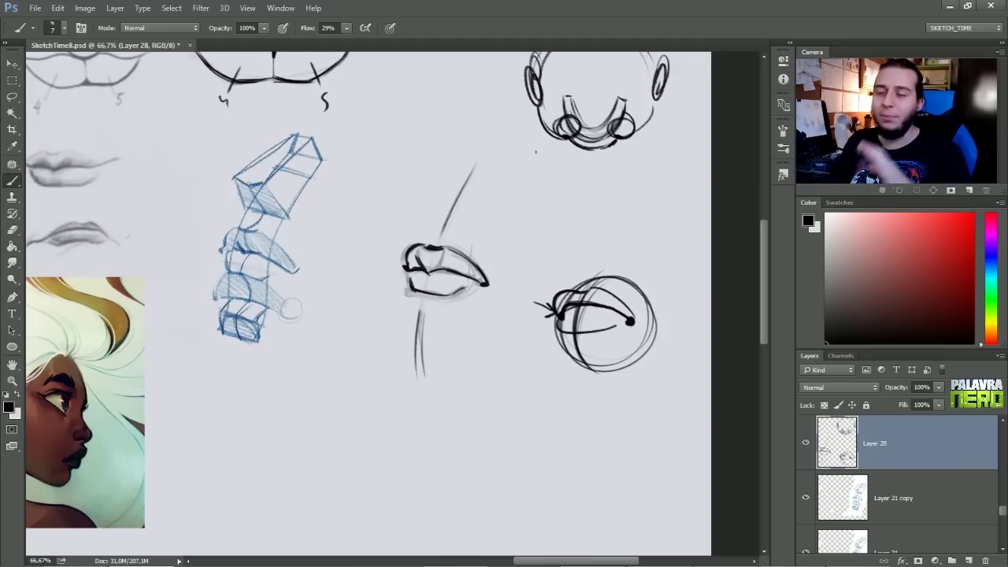
Shade the upper lip's near side with hatching up to the mouth corner.
scroll(472, 329, "down", 2)
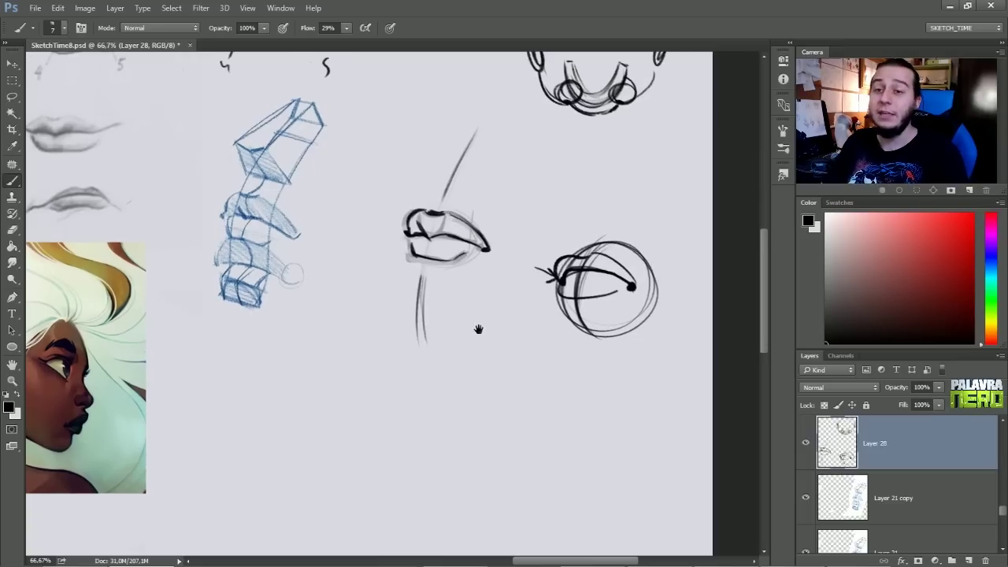
left_click_drag(457, 321, 439, 335)
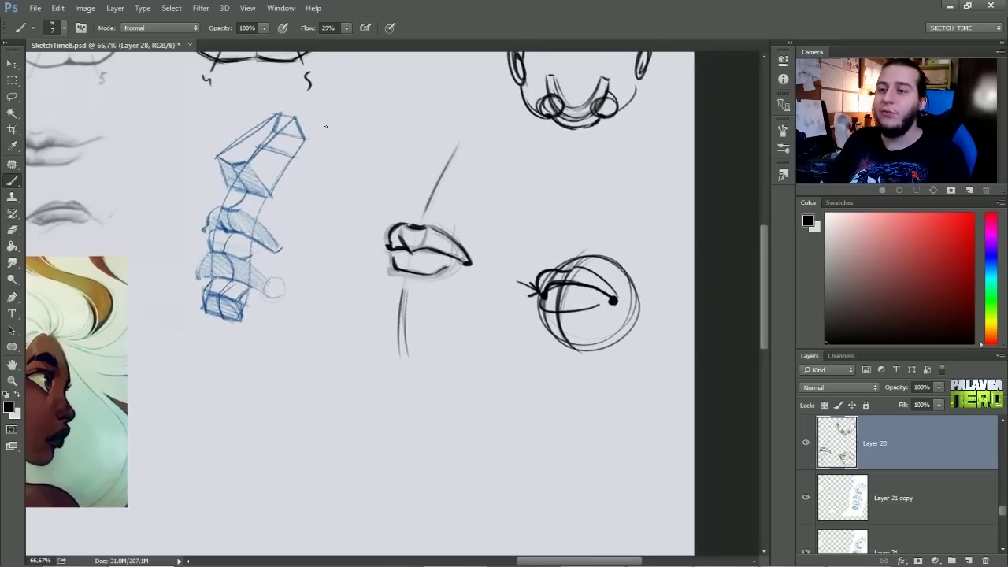
mouse_move(392, 237)
left_mouse_down()
mouse_move(423, 247)
mouse_move(427, 224)
mouse_move(461, 259)
left_mouse_up()
left_click_drag(460, 248, 468, 260)
Draw a tapered nose block above the lips, correct its base into an angled corner, and hatch its planes.
mouse_move(409, 195)
left_mouse_down()
mouse_move(465, 203)
mouse_move(408, 152)
mouse_move(421, 148)
mouse_move(439, 151)
mouse_move(462, 199)
left_mouse_up()
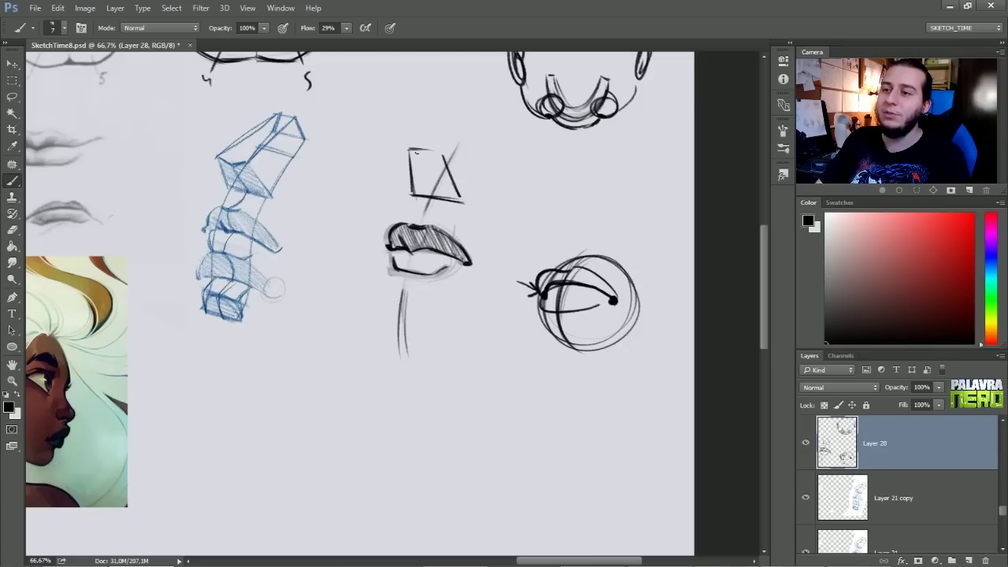
mouse_move(408, 148)
left_mouse_down()
mouse_move(432, 161)
mouse_move(425, 199)
left_mouse_up()
left_click_drag(433, 159, 424, 197)
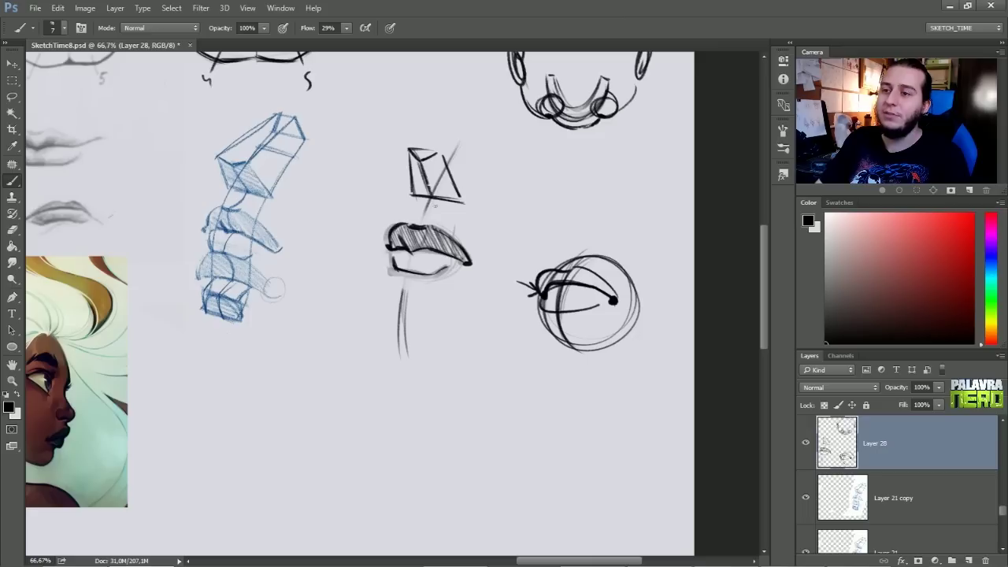
key("e")
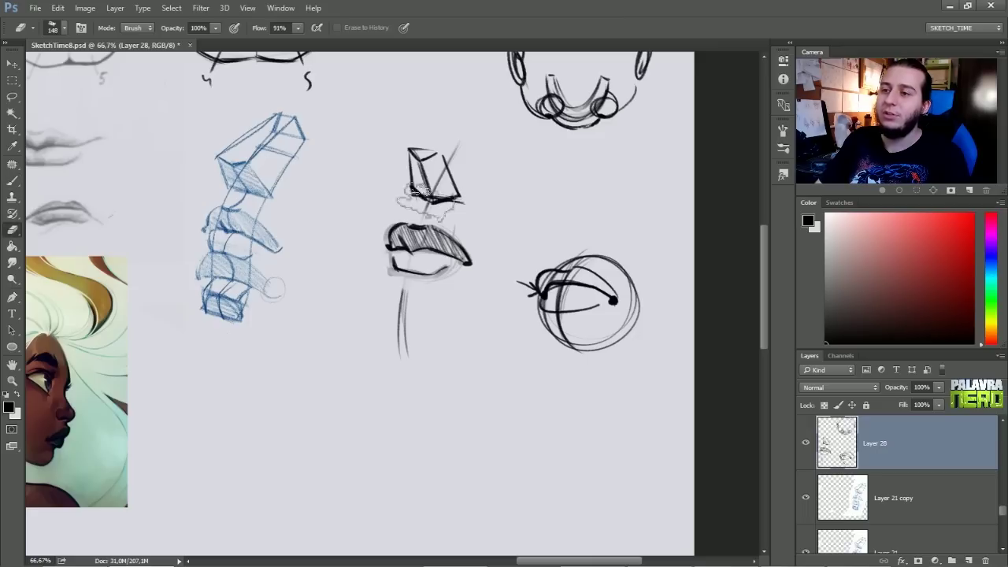
left_click_drag(439, 200, 443, 199)
key("b")
mouse_move(420, 162)
left_mouse_down()
mouse_move(452, 197)
mouse_move(434, 204)
mouse_move(442, 150)
mouse_move(421, 198)
left_mouse_up()
mouse_move(416, 161)
left_mouse_down()
mouse_move(426, 201)
mouse_move(452, 196)
left_mouse_up()
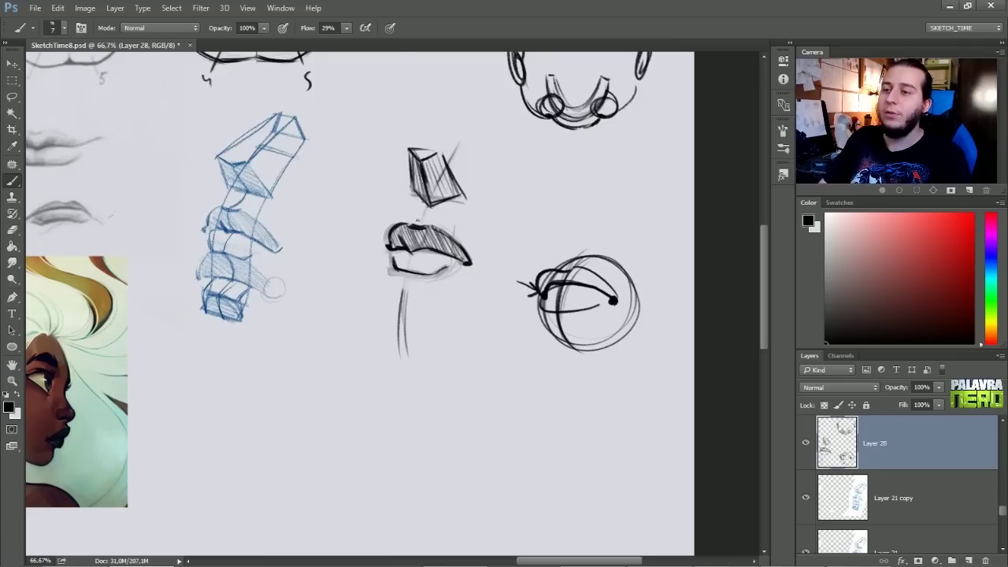
Draw the centre contour from the nose block through the lips and a curved form beneath the lower lip.
mouse_move(418, 160)
left_mouse_down()
mouse_move(430, 209)
mouse_move(405, 235)
mouse_move(399, 266)
mouse_move(409, 304)
mouse_move(455, 318)
mouse_move(391, 298)
mouse_move(451, 314)
left_mouse_up()
left_click_drag(389, 304, 445, 311)
mouse_move(395, 268)
left_mouse_down()
mouse_move(382, 305)
mouse_move(449, 312)
left_mouse_up()
left_click_drag(425, 272, 458, 320)
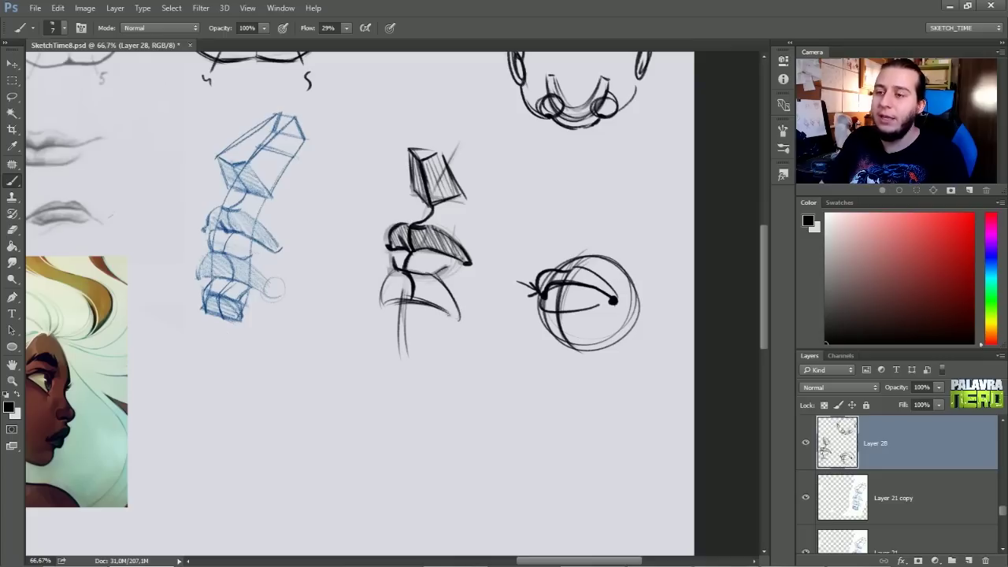
Hatch the curved form beneath the lower lip.
mouse_move(388, 296)
left_mouse_down()
mouse_move(392, 272)
mouse_move(417, 276)
left_mouse_up()
left_click_drag(430, 302, 426, 274)
left_click_drag(440, 311, 435, 275)
left_click_drag(451, 315, 444, 277)
left_click_drag(457, 313, 449, 279)
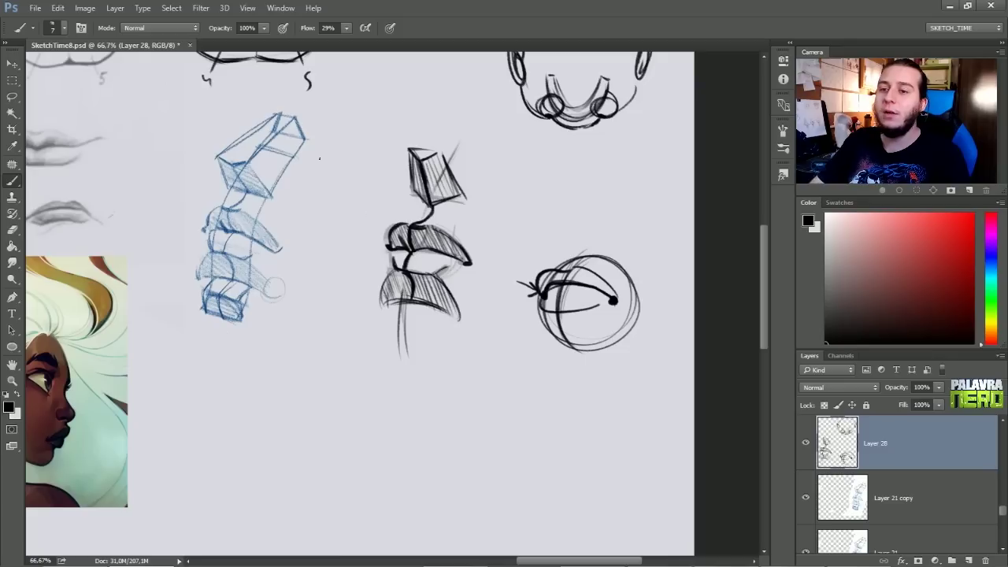
Draw a chin block at the base of the stacked forms and hatch it.
mouse_move(384, 334)
left_mouse_down()
mouse_move(429, 332)
mouse_move(441, 345)
left_mouse_up()
left_click_drag(379, 331, 383, 362)
left_click_drag(439, 341, 446, 367)
left_click_drag(382, 361, 447, 372)
mouse_move(383, 339)
left_mouse_down()
mouse_move(435, 352)
mouse_move(406, 367)
mouse_move(439, 363)
mouse_move(413, 355)
left_mouse_up()
left_click_drag(391, 336, 402, 356)
Lasso the nose, mouth and chin area in the Henry Cavill photo and copy it to a new layer.
key("ctrl+minus")
mouse_move(158, 378)
left_mouse_down()
mouse_move(282, 338)
mouse_move(438, 257)
left_mouse_up()
key("v")
left_click(270, 301)
key("l")
mouse_move(235, 251)
left_mouse_down()
mouse_move(293, 268)
mouse_move(297, 309)
mouse_move(238, 257)
left_mouse_up()
key("ctrl+j")
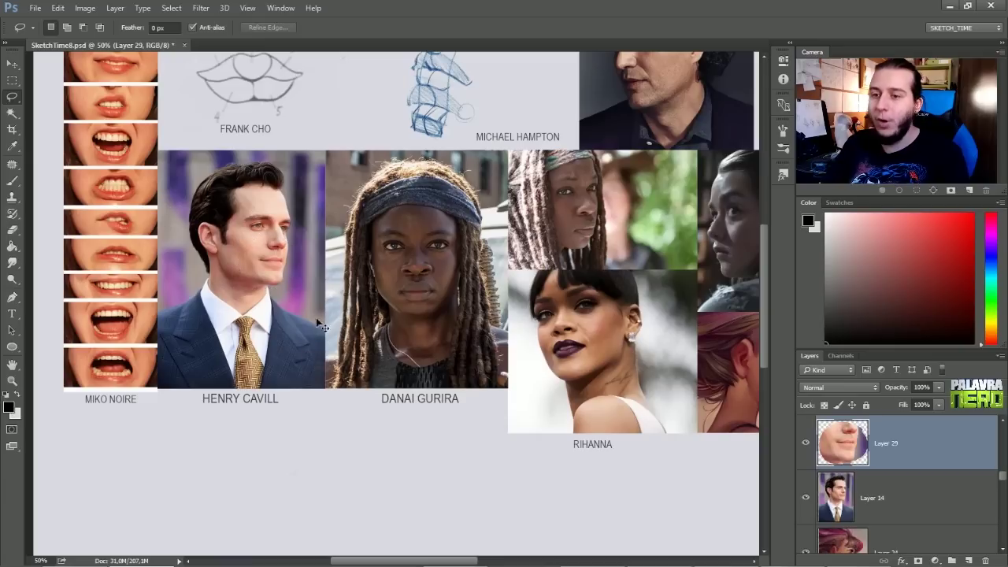
Move the copied face crop to the empty area below the photos and enlarge it.
left_click_drag(289, 292, 350, 321)
key("ctrl+t")
left_click_drag(303, 349, 234, 362)
key("Return")
key("ctrl+plus")
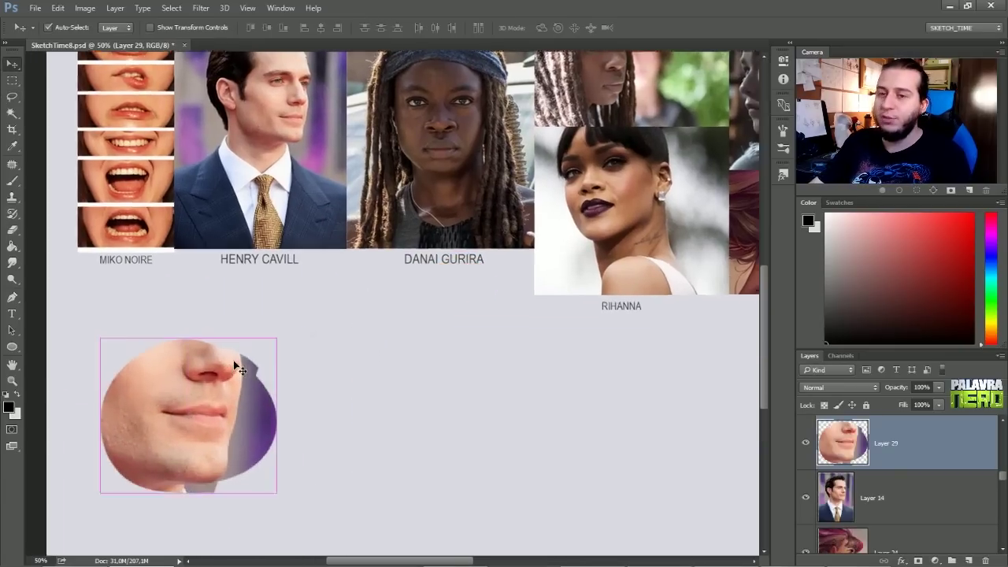
key("ctrl+plus")
left_click_drag(315, 393, 428, 253)
left_click_drag(324, 340, 288, 276)
On a new layer, sketch a short nose-base line, a long curved centre line and a chin line beside the crop.
key("ctrl+shift+n")
key("Return")
key("b")
left_click_drag(472, 284, 436, 308)
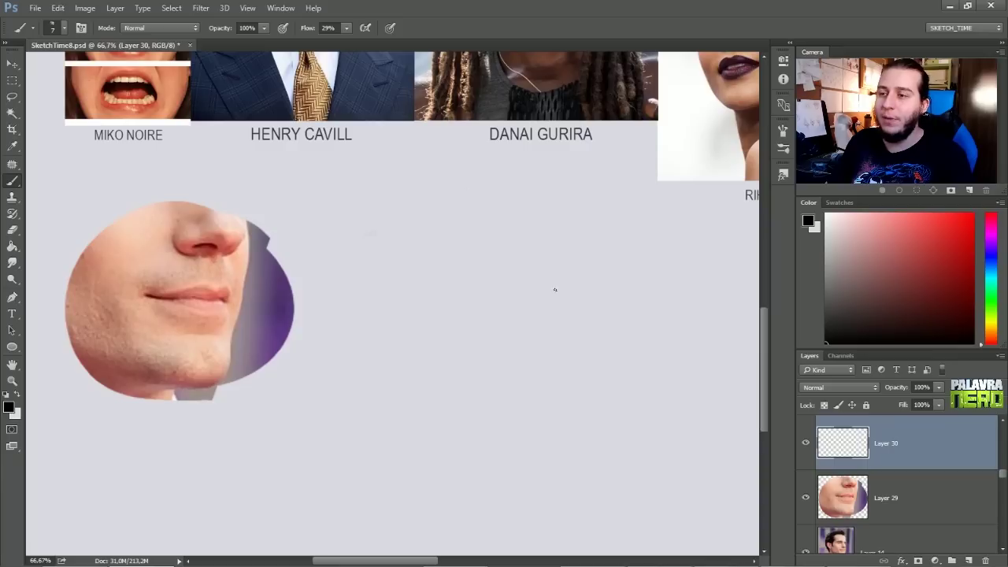
left_click_drag(517, 263, 571, 270)
left_click_drag(538, 203, 552, 392)
left_click_drag(550, 272, 542, 455)
left_click_drag(556, 331, 544, 458)
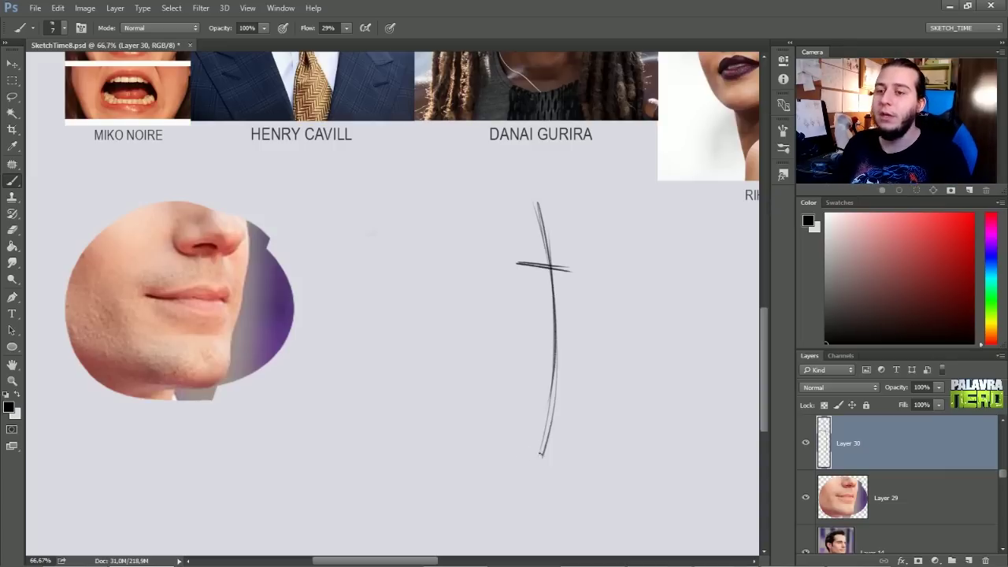
left_click_drag(467, 452, 544, 454)
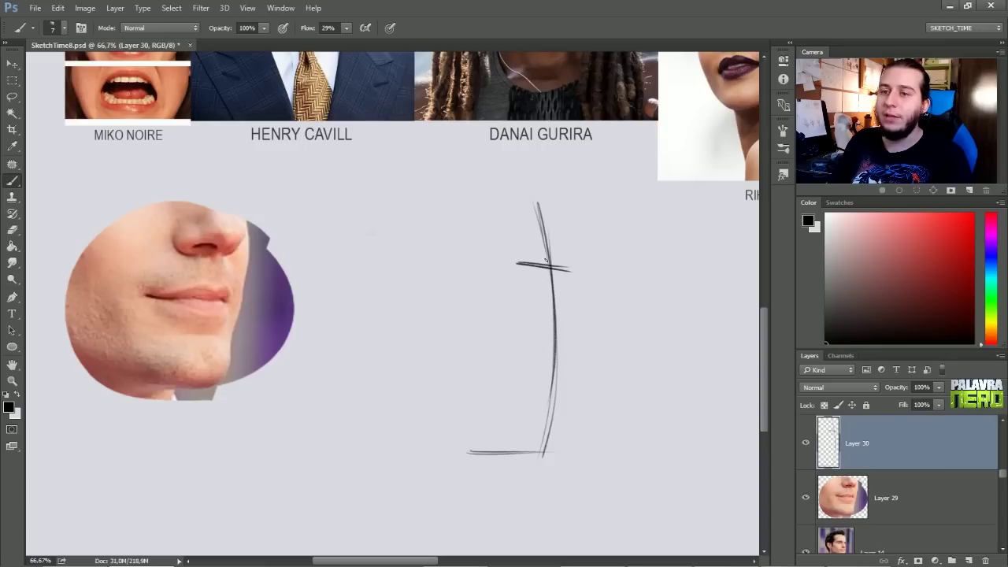
Build a block-shaped nose with an angled underside plane at the top of the centre line.
mouse_move(512, 263)
left_mouse_down()
mouse_move(559, 239)
mouse_move(592, 243)
mouse_move(573, 272)
mouse_move(516, 263)
left_mouse_up()
mouse_move(517, 190)
left_mouse_down()
mouse_move(515, 257)
mouse_move(560, 240)
left_mouse_up()
mouse_move(528, 170)
left_mouse_down()
mouse_move(561, 234)
mouse_move(559, 196)
mouse_move(591, 241)
mouse_move(517, 264)
left_mouse_up()
mouse_move(555, 243)
left_mouse_down()
mouse_move(520, 263)
mouse_move(591, 246)
left_mouse_up()
mouse_move(551, 268)
left_mouse_down()
mouse_move(593, 245)
mouse_move(583, 246)
left_mouse_up()
key("e")
key("b")
left_click_drag(550, 271, 588, 244)
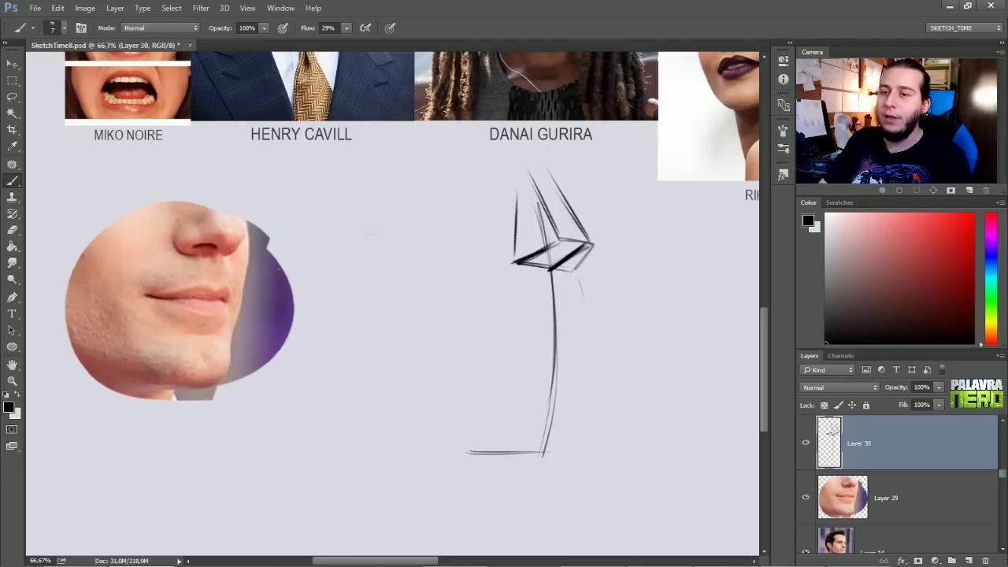
Draw a circle around the mouth area on the face crop.
left_click_drag(523, 345, 496, 358)
left_click_drag(686, 315, 373, 306)
left_click_drag(668, 336, 392, 331)
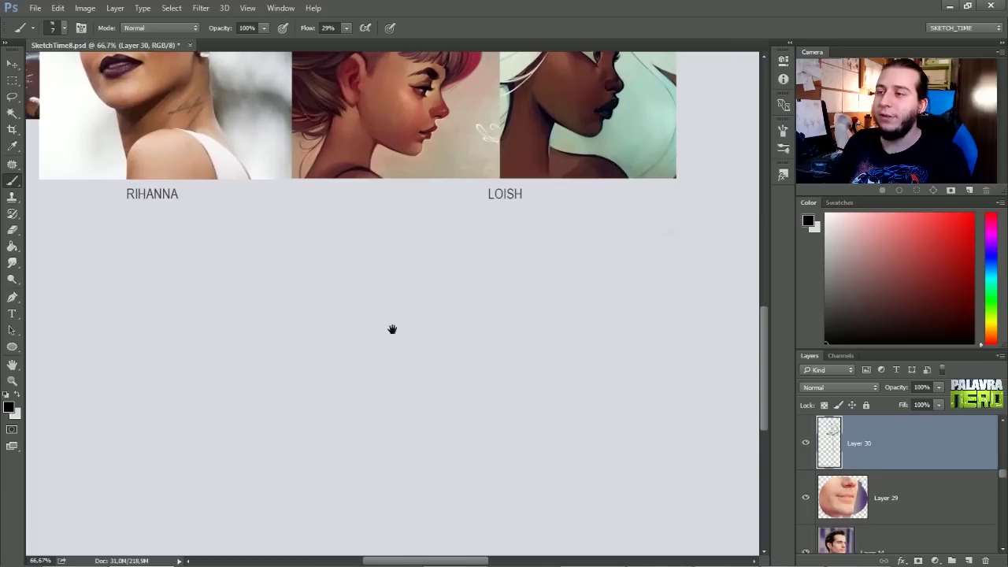
left_click_drag(497, 344, 376, 354)
scroll(377, 353, "right", 10)
scroll(389, 387, "up", 3)
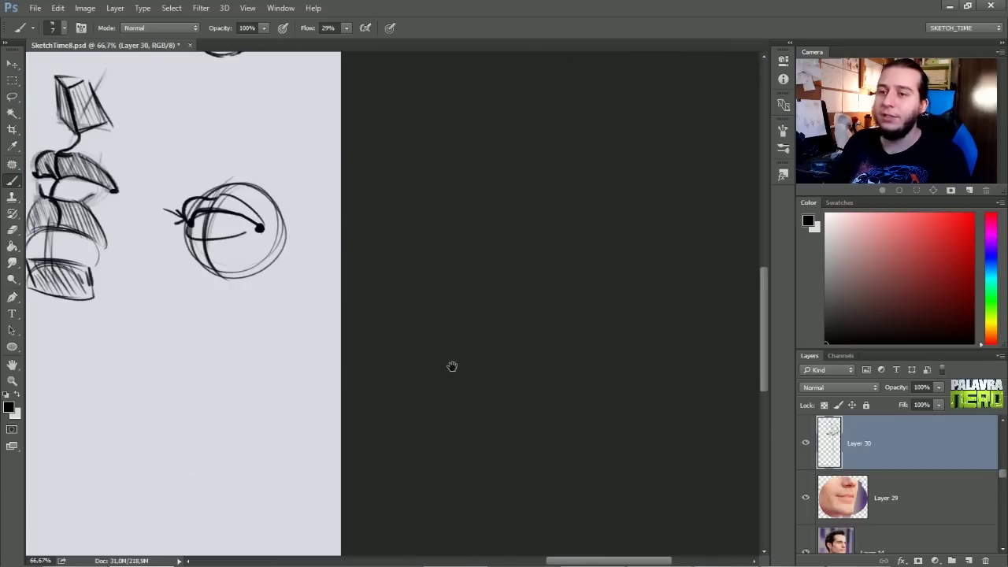
scroll(293, 356, "left", 10)
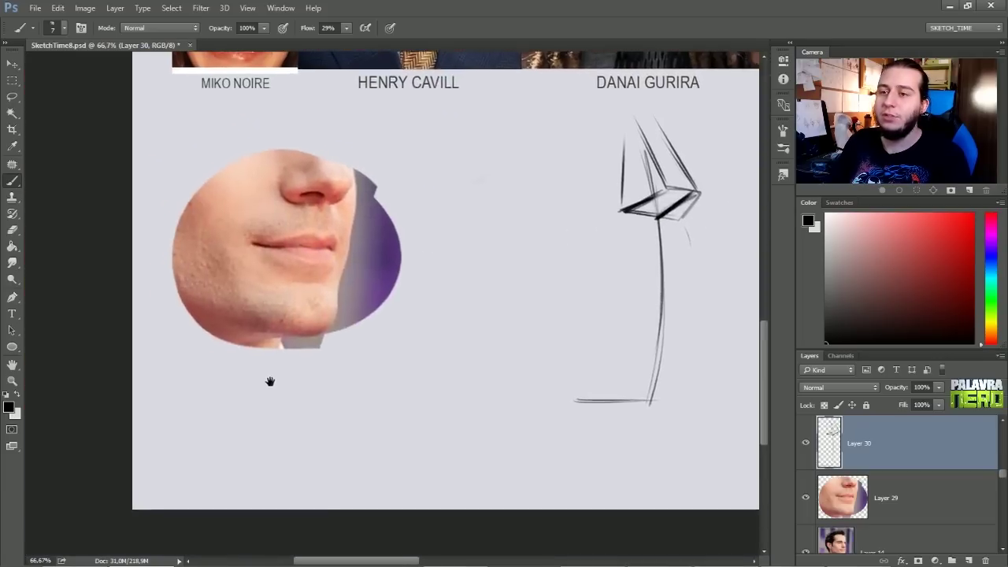
mouse_move(299, 216)
left_mouse_down()
mouse_move(310, 245)
mouse_move(238, 289)
left_mouse_up()
mouse_move(249, 212)
left_mouse_down()
mouse_move(220, 254)
mouse_move(244, 293)
left_mouse_up()
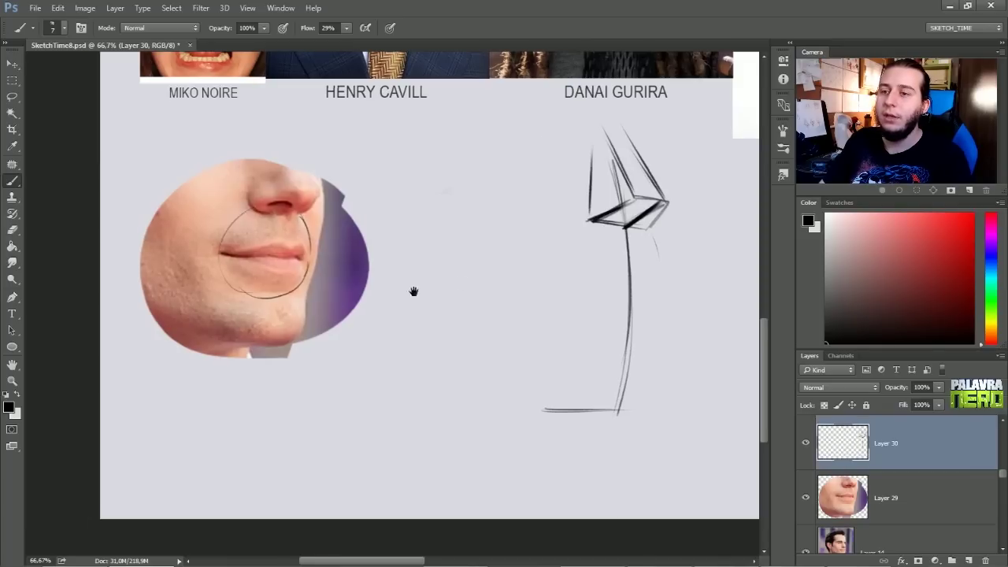
Draw the far face contour down to the chin and a large mouth circle beneath the nose block.
left_click_drag(414, 291, 342, 300)
left_click_drag(584, 162, 604, 284)
mouse_move(594, 219)
left_mouse_down()
mouse_move(602, 326)
mouse_move(580, 372)
mouse_move(589, 403)
mouse_move(544, 429)
left_mouse_up()
mouse_move(555, 230)
left_mouse_down()
mouse_move(589, 251)
mouse_move(544, 241)
mouse_move(597, 268)
mouse_move(596, 309)
mouse_move(587, 238)
left_mouse_up()
key("ctrl+z")
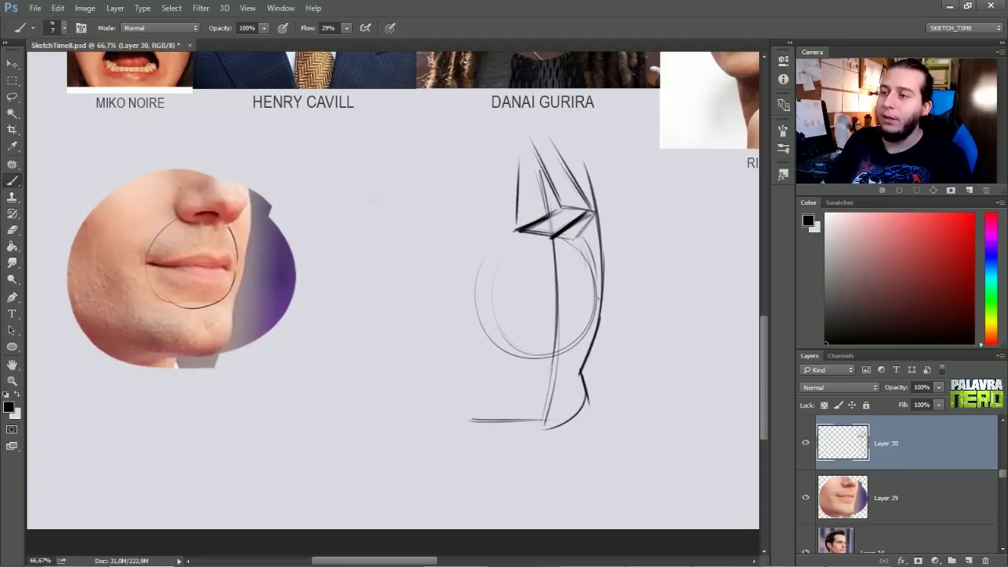
Darken the mouth circle's edge and add a heavy shadow curve directly beneath it.
mouse_move(595, 290)
left_mouse_down()
mouse_move(544, 359)
mouse_move(505, 348)
mouse_move(492, 322)
left_mouse_up()
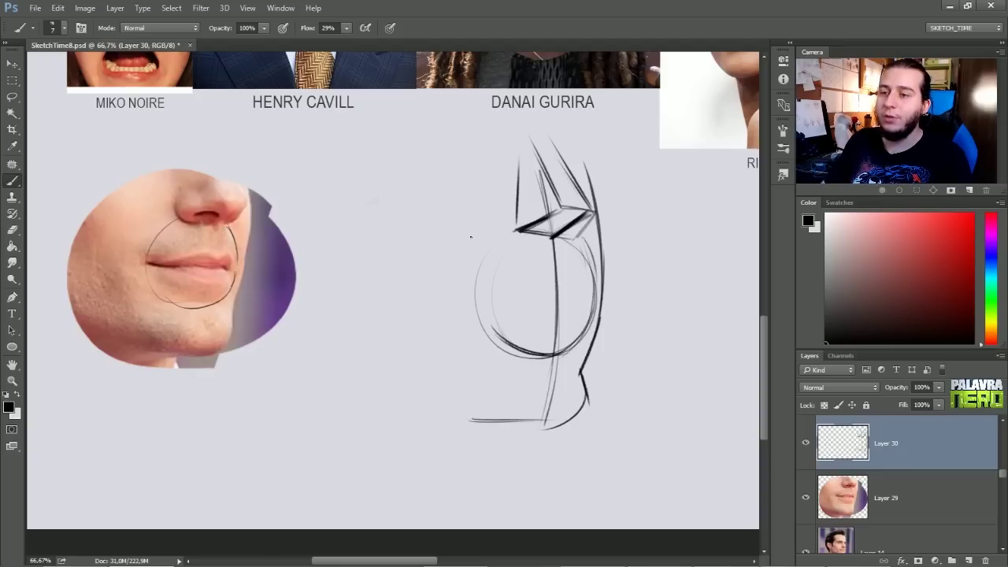
mouse_move(528, 363)
left_mouse_down()
mouse_move(516, 361)
mouse_move(569, 361)
mouse_move(515, 361)
mouse_move(569, 360)
left_mouse_up()
mouse_move(484, 296)
left_mouse_down()
mouse_move(587, 230)
mouse_move(544, 350)
mouse_move(573, 366)
left_mouse_up()
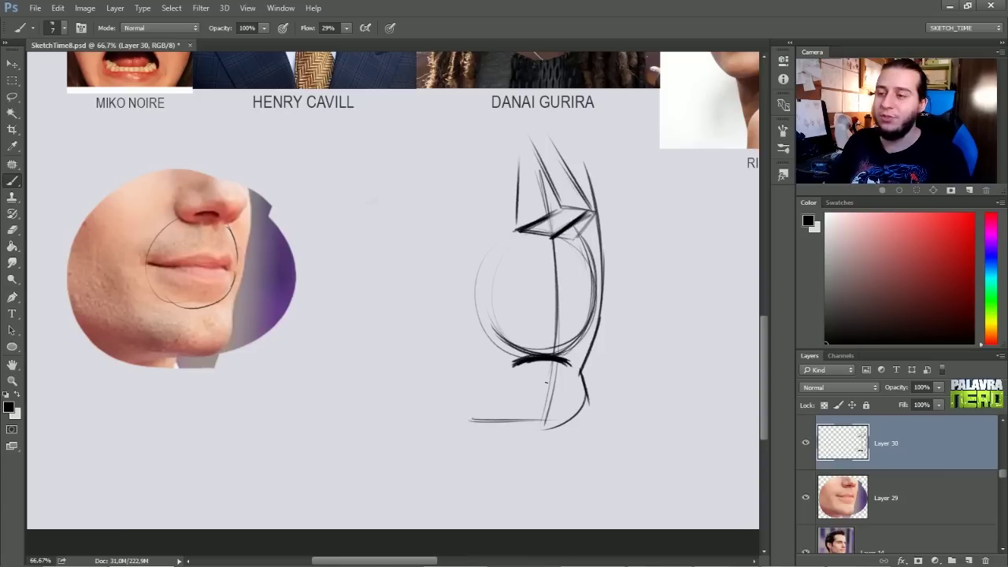
Replace the chin line with a tilted, hatched chin oval and extend the jawline back from it.
left_click(551, 386)
key("e")
mouse_move(547, 394)
left_mouse_down()
mouse_move(526, 405)
mouse_move(543, 420)
mouse_move(492, 420)
left_mouse_up()
key("b")
mouse_move(492, 420)
left_mouse_down()
mouse_move(560, 426)
mouse_move(522, 400)
mouse_move(491, 414)
mouse_move(551, 430)
mouse_move(532, 400)
mouse_move(569, 396)
left_mouse_up()
left_click_drag(533, 433, 584, 407)
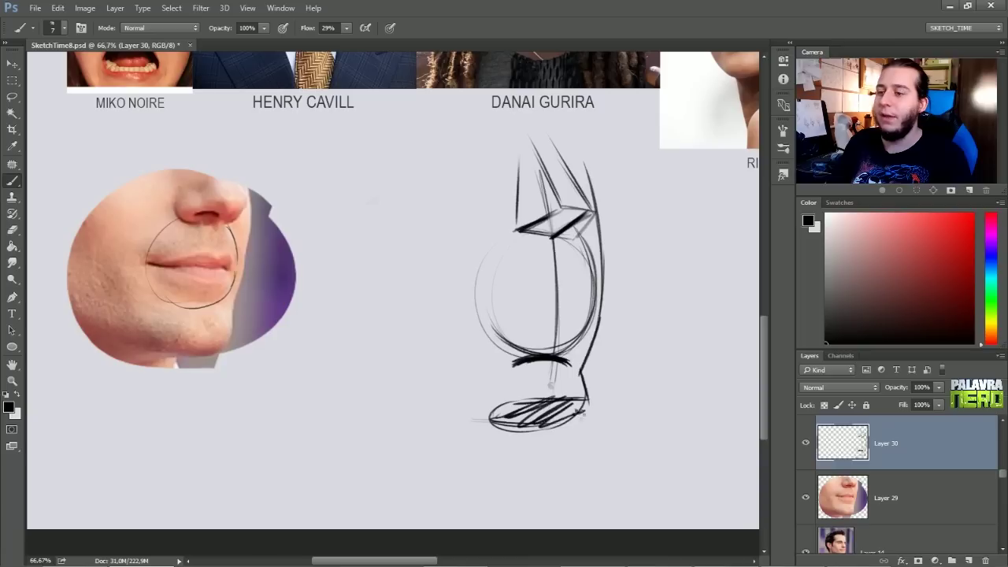
key("ctrl+z")
left_click_drag(499, 424, 554, 415)
left_click_drag(356, 341, 492, 430)
Mark both mouth corners on the circle, then lighten the centre line and redraw it down to the chin oval.
left_click_drag(445, 228, 392, 258)
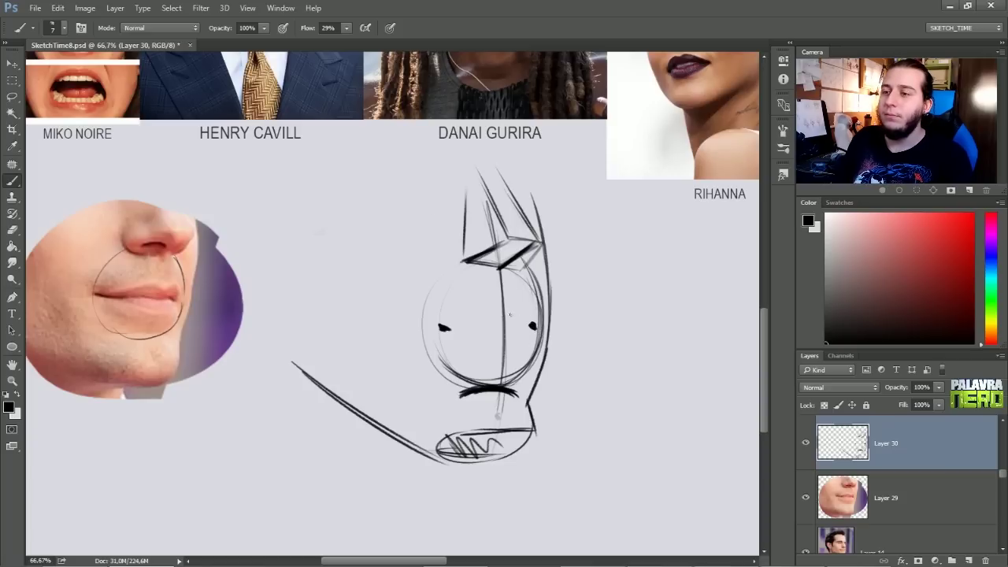
key("e")
left_click_drag(490, 279, 488, 362)
key("b")
mouse_move(501, 270)
left_mouse_down()
mouse_move(502, 387)
mouse_move(504, 315)
mouse_move(484, 464)
left_mouse_up()
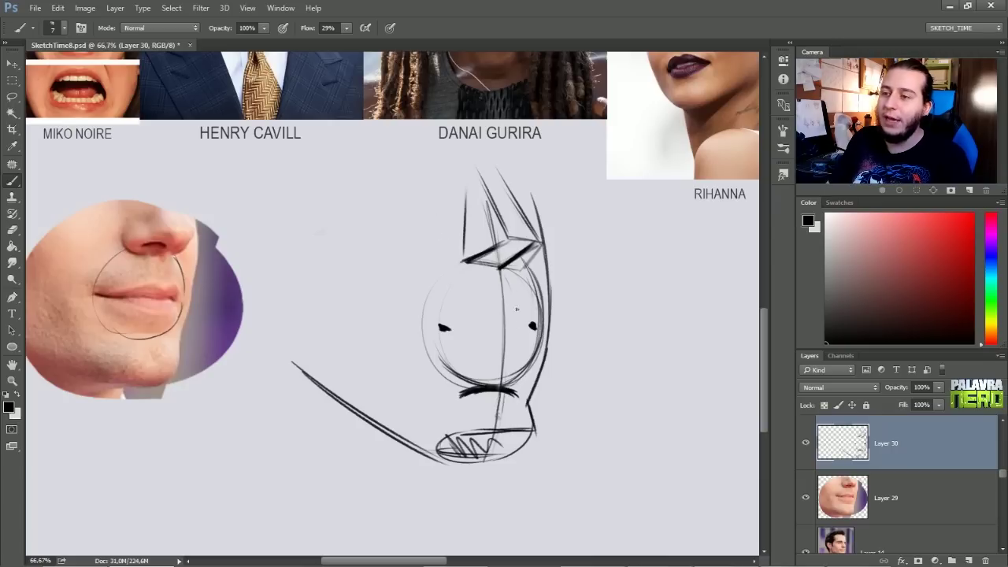
mouse_move(510, 391)
left_mouse_down()
mouse_move(500, 268)
mouse_move(520, 330)
mouse_move(507, 395)
left_mouse_up()
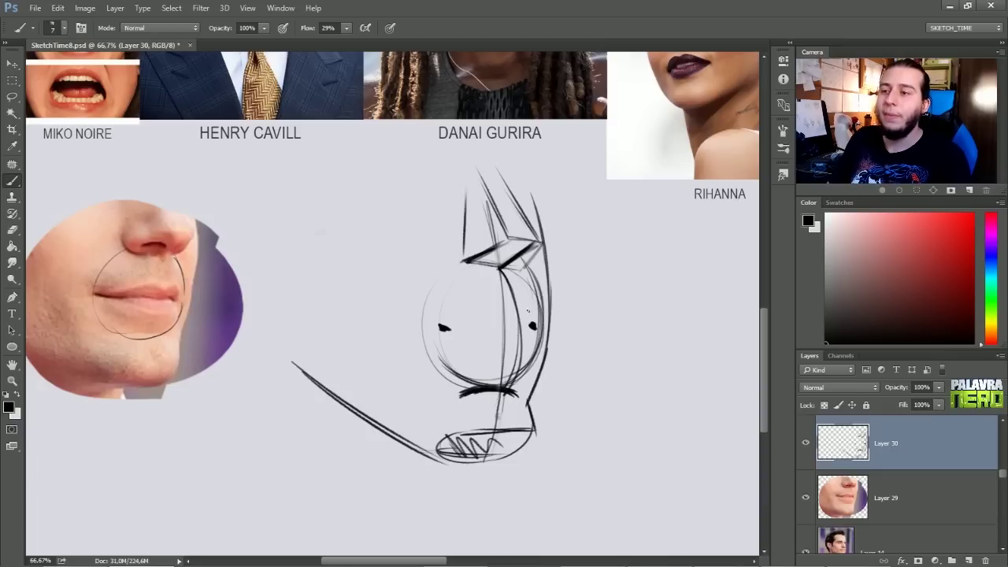
mouse_move(520, 304)
left_mouse_down()
mouse_move(504, 326)
mouse_move(520, 346)
mouse_move(504, 389)
left_mouse_up()
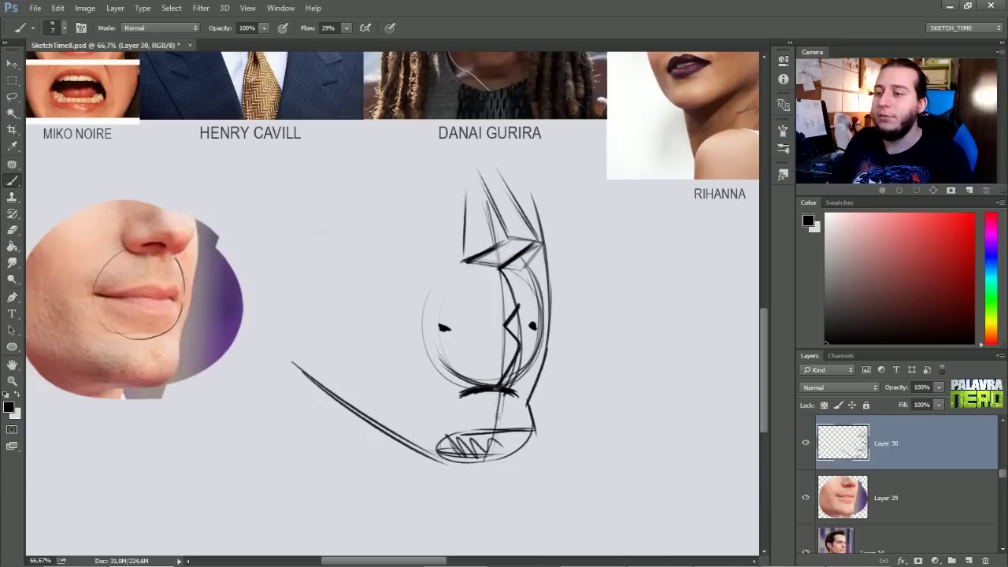
key("e")
mouse_move(493, 294)
left_mouse_down()
mouse_move(482, 359)
mouse_move(492, 286)
mouse_move(503, 362)
left_mouse_up()
Draw the curved philtrum line below the nose and the upper lip's central wedge at its end.
key("b")
mouse_move(499, 268)
left_mouse_down()
mouse_move(499, 405)
mouse_move(516, 297)
mouse_move(516, 305)
left_mouse_up()
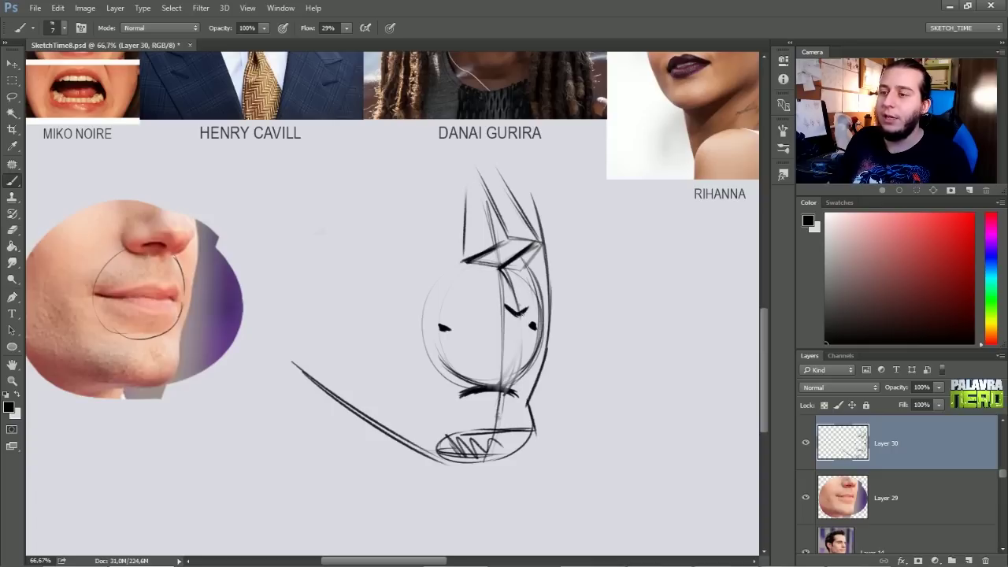
left_click_drag(503, 305, 523, 330)
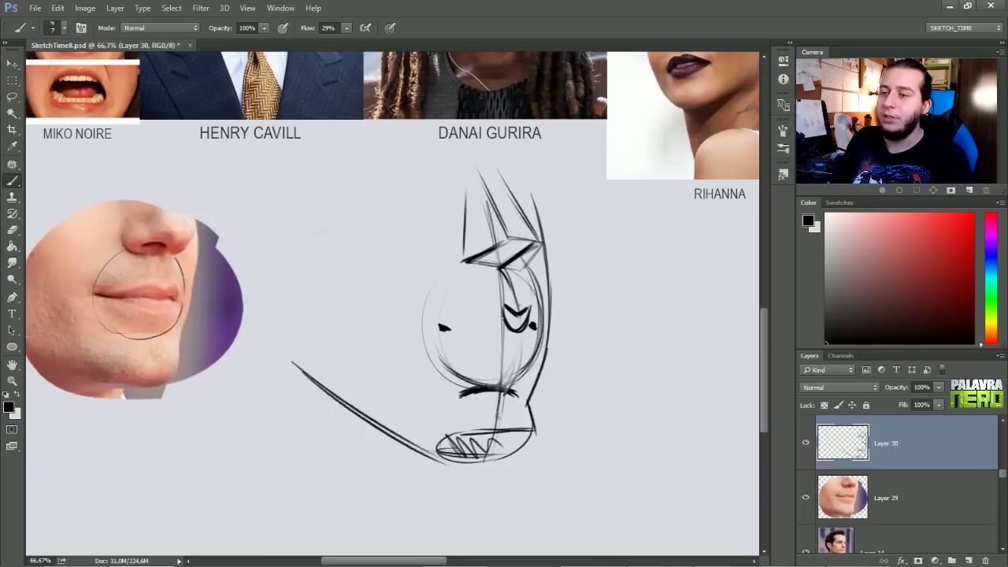
Draw the upper lip's near wing from the central wedge to the near mouth corner.
mouse_move(497, 307)
left_mouse_down()
mouse_move(444, 331)
mouse_move(521, 328)
left_mouse_up()
key("e")
key("b")
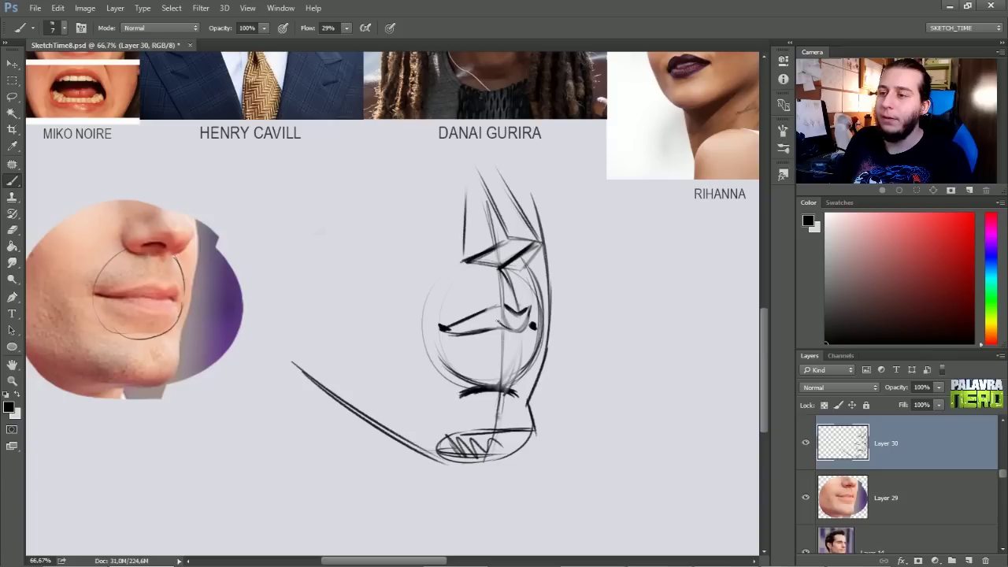
left_click_drag(456, 334, 492, 329)
left_click_drag(452, 335, 518, 330)
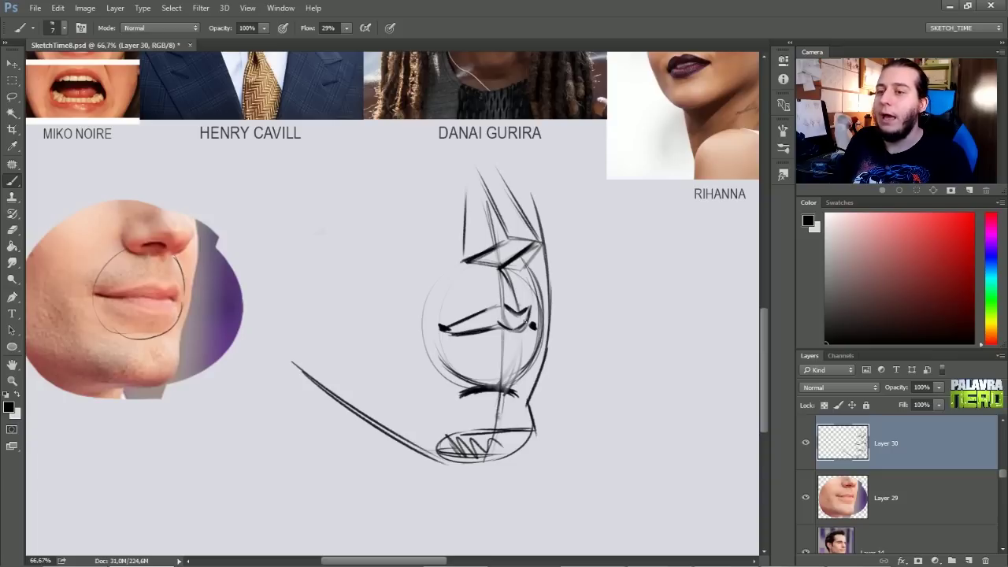
Connect the central wedge to the far mouth corner and clean up its lower edge with the eraser.
key("e")
left_click(619, 219)
mouse_move(522, 335)
left_mouse_down()
mouse_move(534, 310)
mouse_move(517, 326)
left_mouse_up()
key("b")
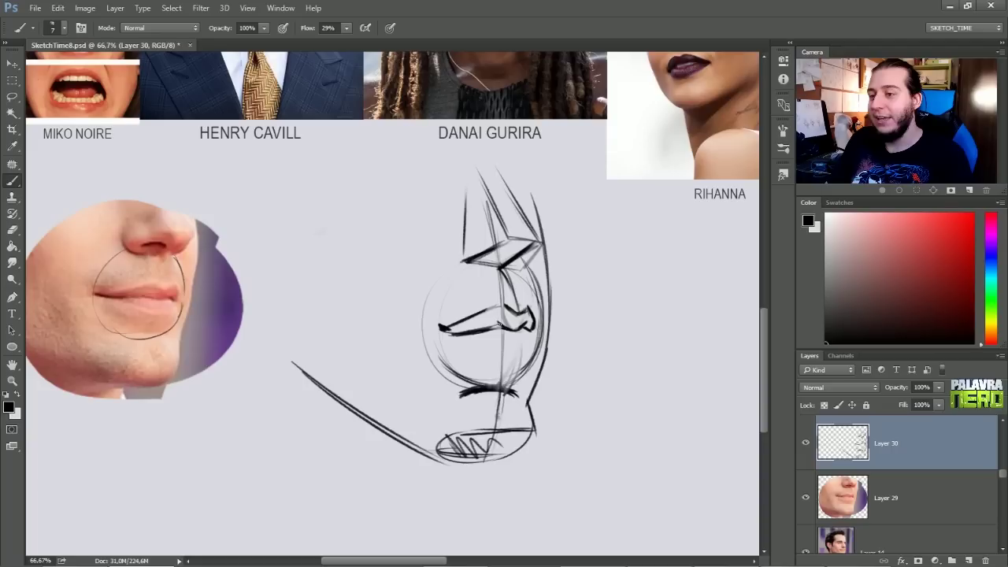
Erase the guide strokes below the upper lip and draw the lower lip's contour from the near to the far mouth corner.
key("e")
left_click_drag(444, 337, 505, 333)
key("b")
key("e")
key("b")
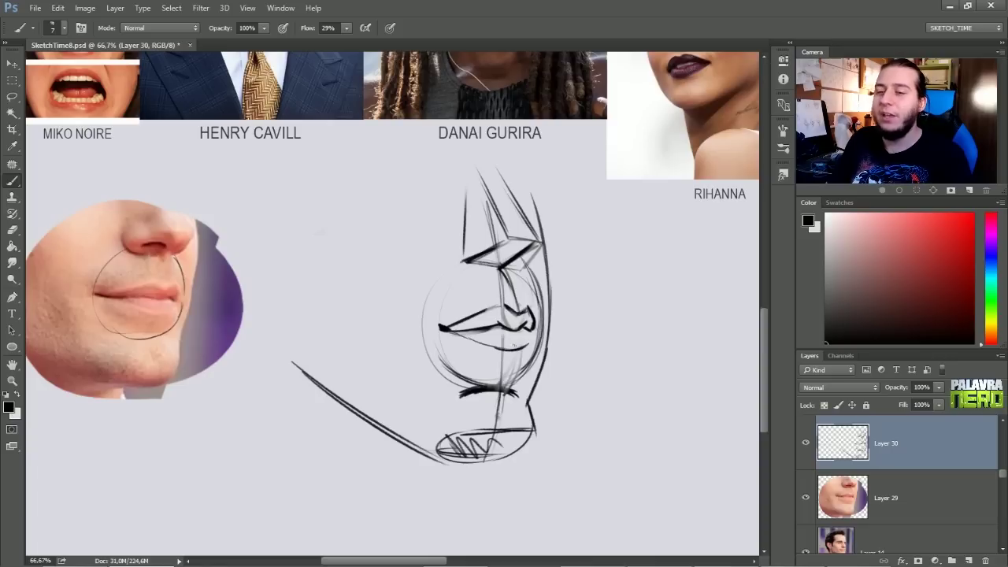
key("e")
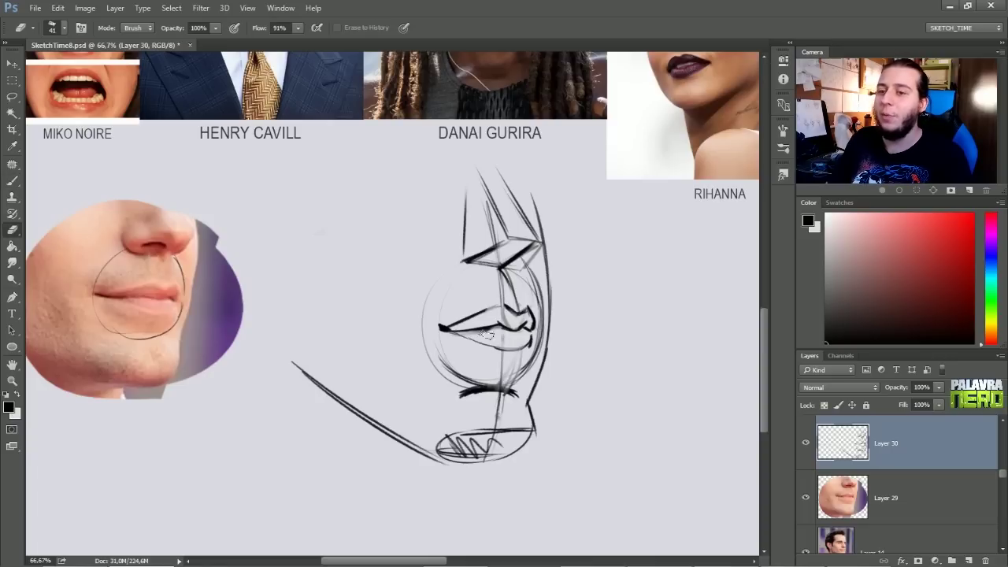
left_click_drag(487, 334, 468, 337)
key("b")
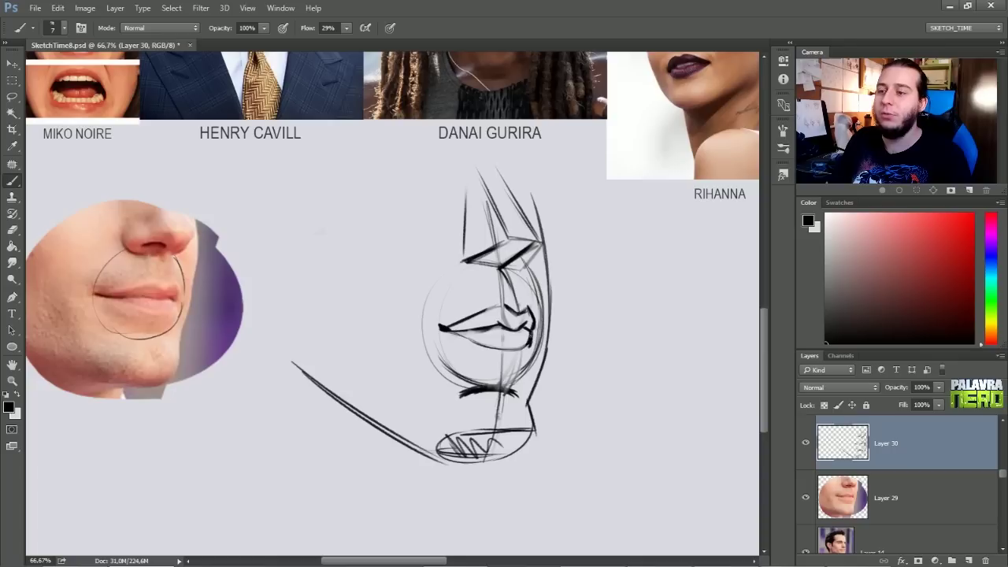
Clean up the far mouth corner and the centre line with the eraser, then redraw the lower lip's outline there more boldly.
key("e")
mouse_move(531, 332)
left_mouse_down()
mouse_move(532, 347)
mouse_move(532, 337)
left_mouse_up()
key("b")
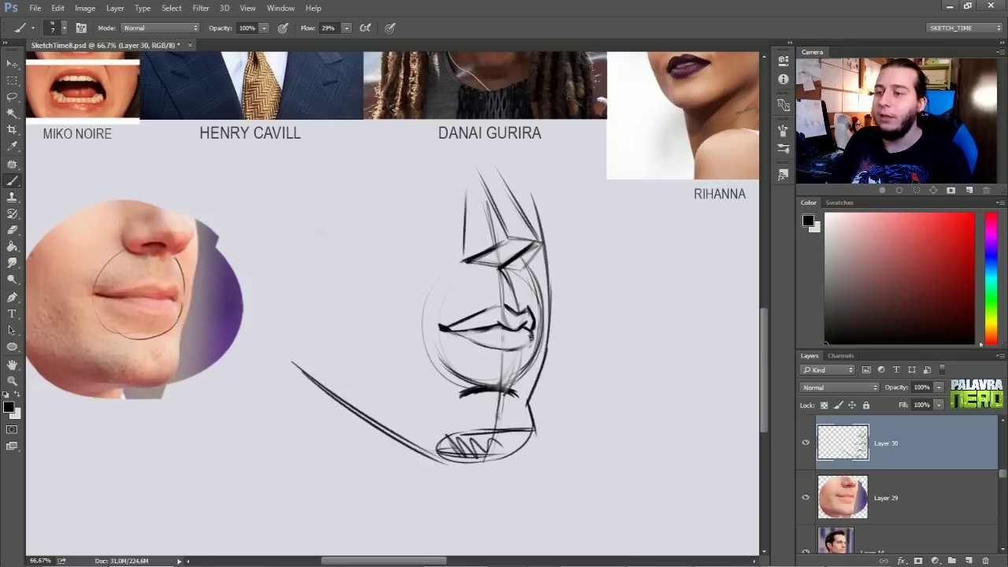
key("e")
mouse_move(502, 345)
left_mouse_down()
mouse_move(478, 339)
mouse_move(520, 344)
mouse_move(513, 325)
mouse_move(498, 324)
left_mouse_up()
key("b")
key("e")
key("b")
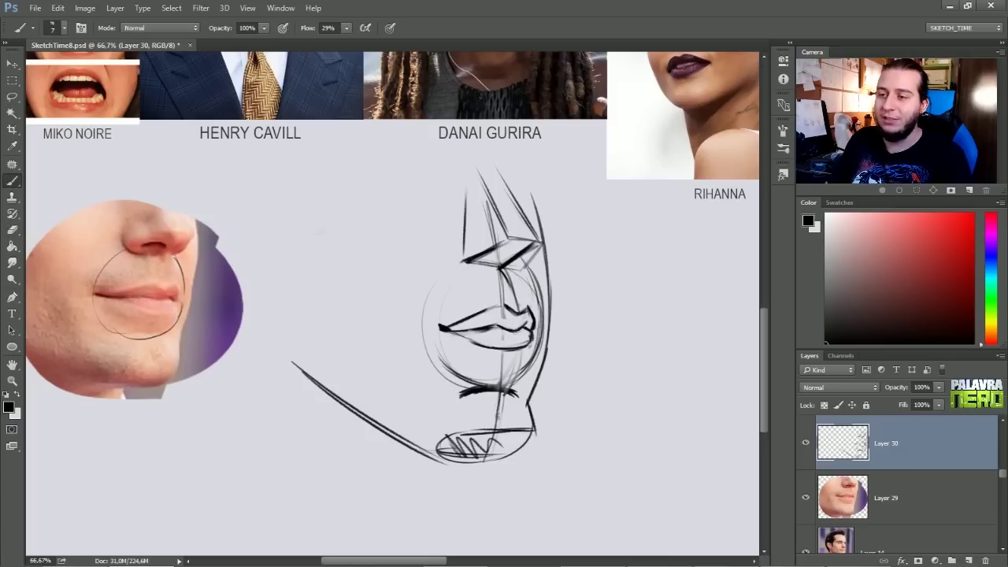
Redraw the mouth line toward the near corner and erase the overlapping strokes around the upper lip's central wedge.
key("e")
key("b")
key("e")
key("b")
key("e")
mouse_move(504, 325)
left_mouse_down()
mouse_move(512, 329)
mouse_move(459, 321)
mouse_move(482, 312)
left_mouse_up()
key("b")
key("e")
key("b")
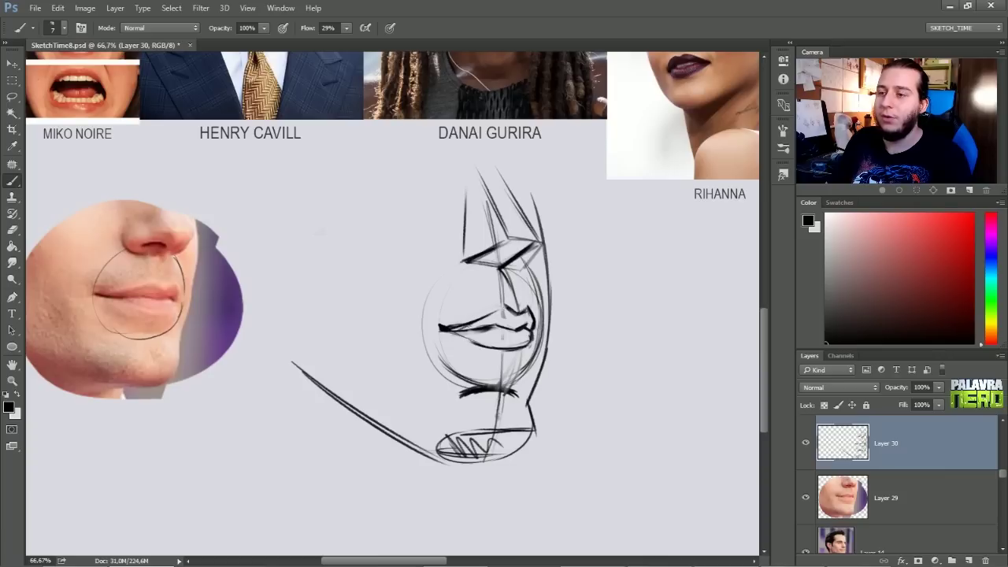
Trim the philtrum's lower end above the upper lip and redraw the lip's central peak.
key("e")
left_click_drag(507, 303, 511, 310)
key("b")
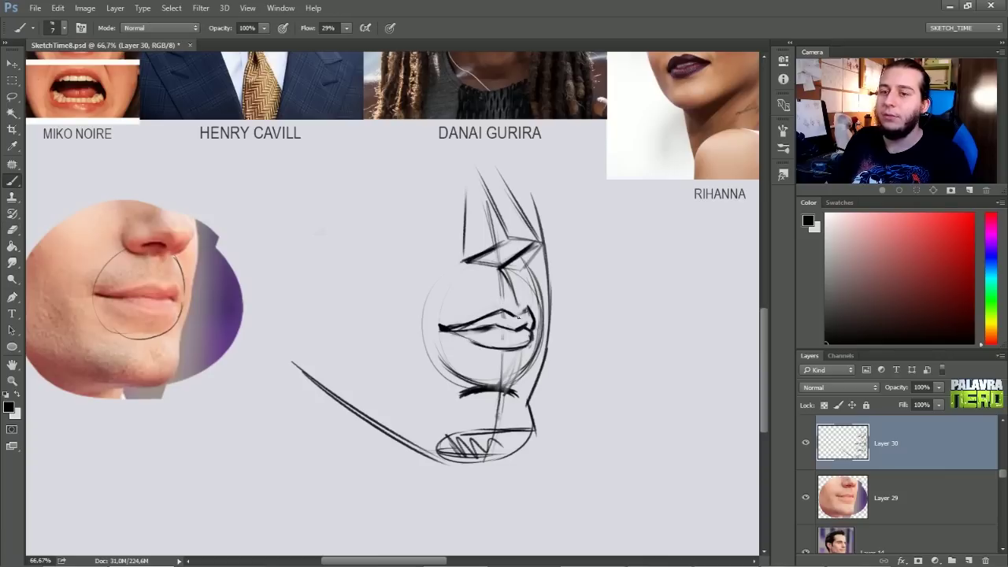
Darken the far mouth corner and thin the lines near the close corner with the eraser.
key("e")
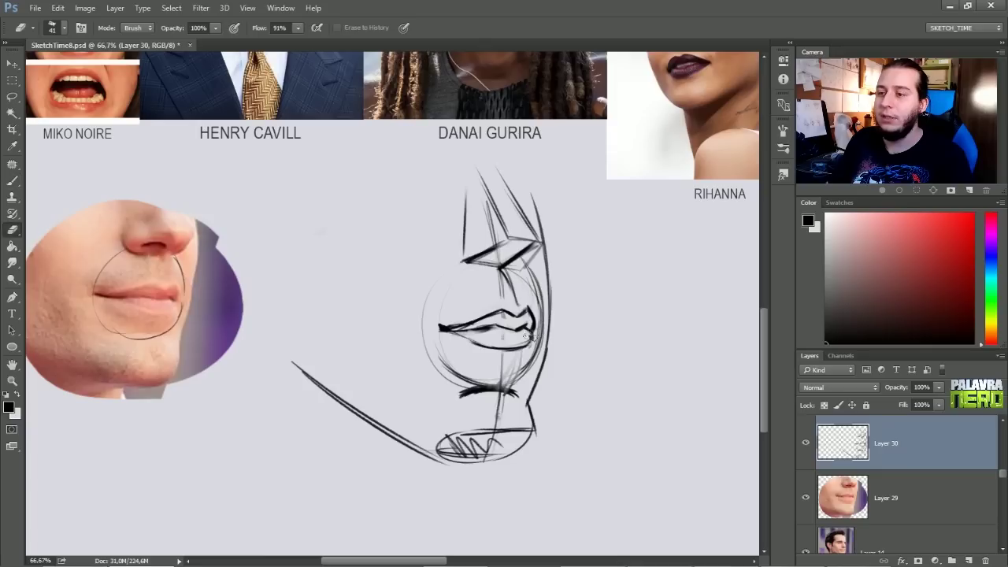
left_click_drag(468, 334, 496, 329)
key("b")
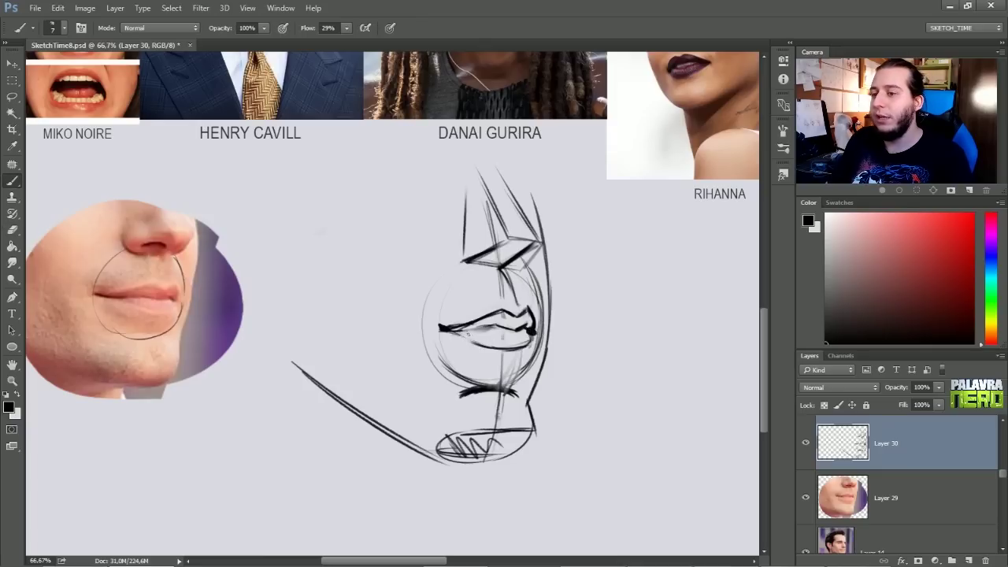
key("e")
left_click_drag(444, 332, 491, 323)
key("b")
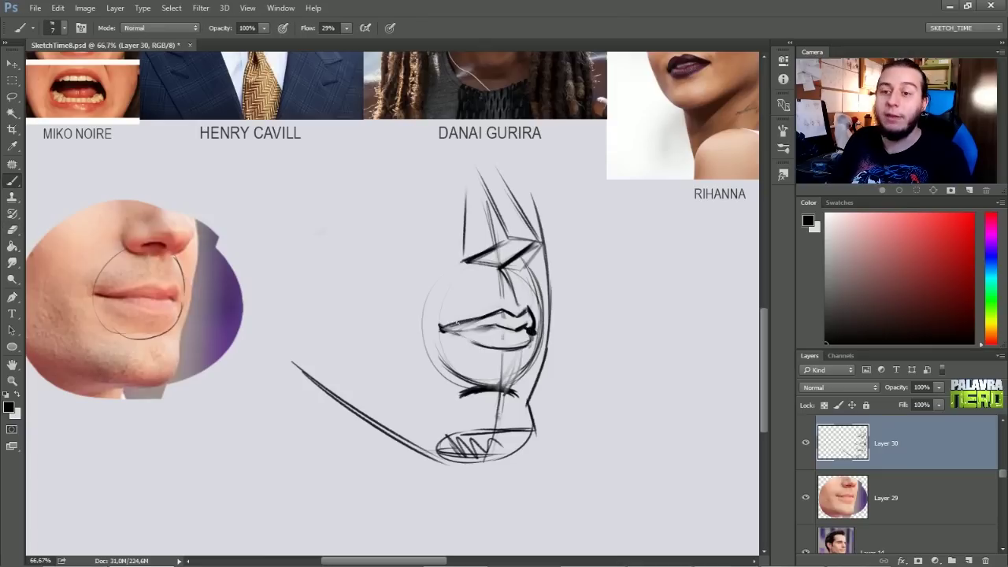
Reinforce the shadow strokes below the lower lip and the dark far plane under the nose.
mouse_move(528, 359)
left_mouse_down()
mouse_move(501, 387)
mouse_move(472, 386)
left_mouse_up()
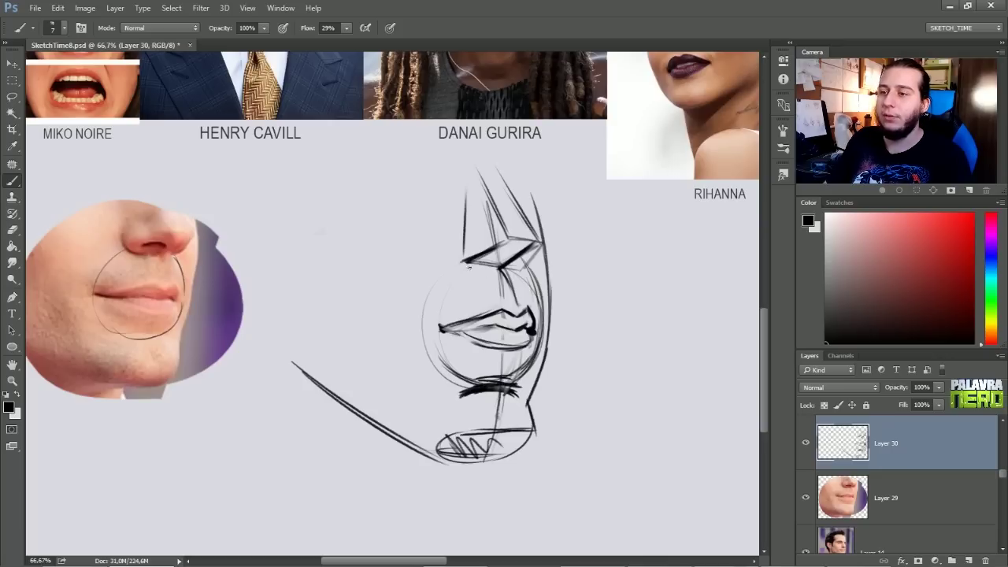
left_click_drag(526, 268, 542, 245)
mouse_move(560, 372)
left_mouse_down()
mouse_move(448, 374)
mouse_move(568, 361)
left_mouse_up()
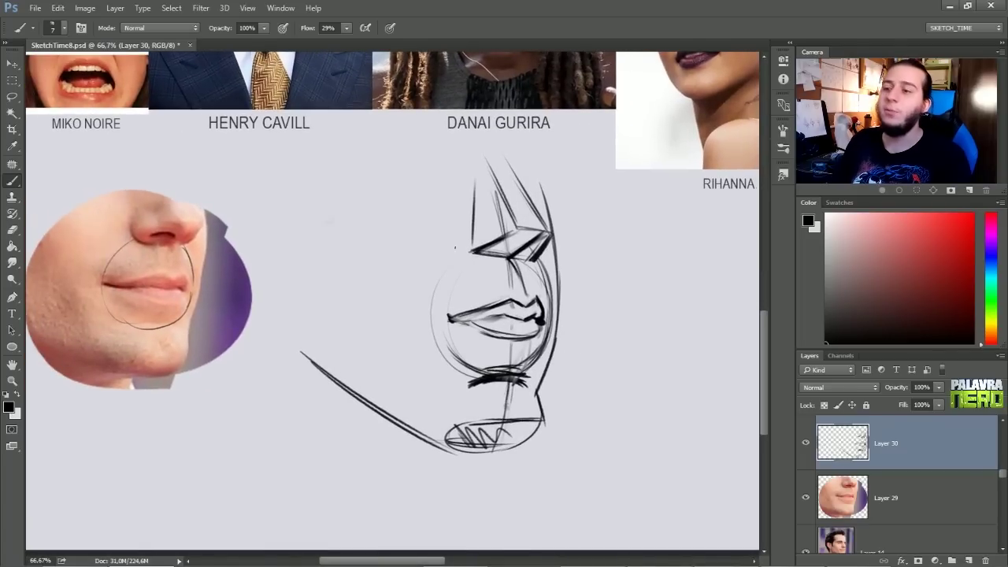
Lasso the nose of the sketch and enlarge it slightly with Free Transform.
key("l")
mouse_move(496, 147)
left_mouse_down()
mouse_move(446, 272)
mouse_move(537, 166)
left_mouse_up()
key("ctrl+t")
left_click_drag(563, 292, 568, 297)
key("Return")
key("ctrl+d")
Lasso the chin and jawline and move them slightly closer to the lips.
mouse_move(388, 326)
left_mouse_down()
mouse_move(505, 508)
mouse_move(407, 352)
left_mouse_up()
left_click_drag(529, 422, 529, 412)
key("ctrl+d")
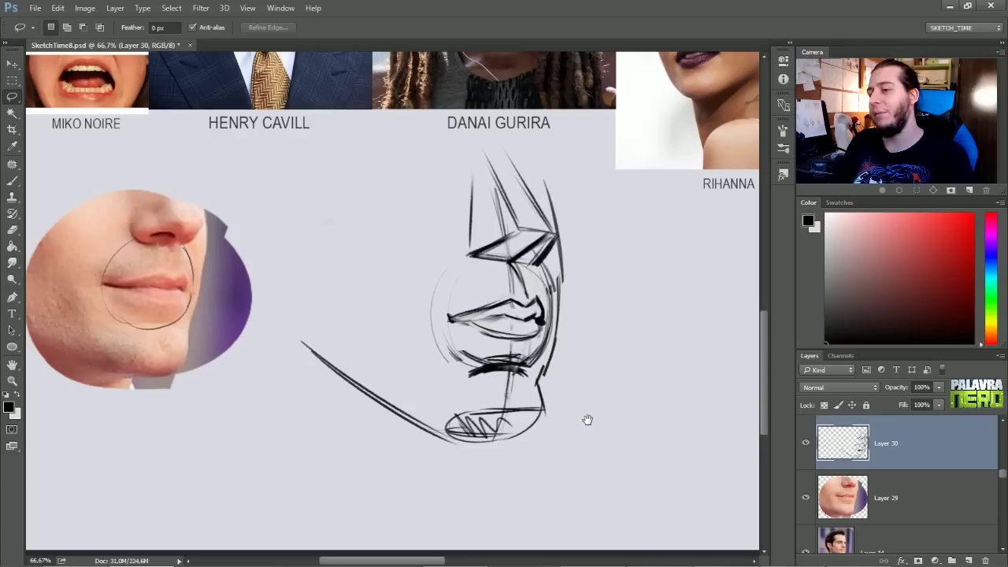
Lasso the whole sketch, scale it down slightly and move it next to the Henry Cavill mouth crop.
mouse_move(527, 154)
left_mouse_down()
mouse_move(612, 181)
mouse_move(536, 154)
left_mouse_up()
key("ctrl+t")
left_click_drag(627, 139, 595, 161)
left_click_drag(551, 212, 363, 229)
key("Return")
key("ctrl+d")
Lasso the mouth area of the frontal Danai Gurira photo and copy it to its own layer.
left_click_drag(388, 273, 360, 407)
left_click_drag(408, 244, 312, 407)
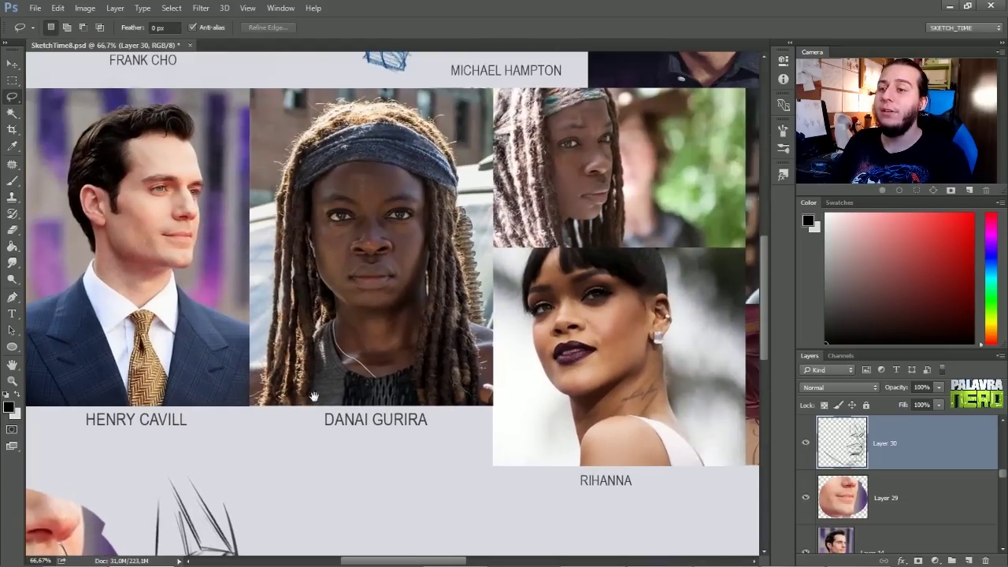
key("v")
left_click(375, 272, "ctrl")
key("l")
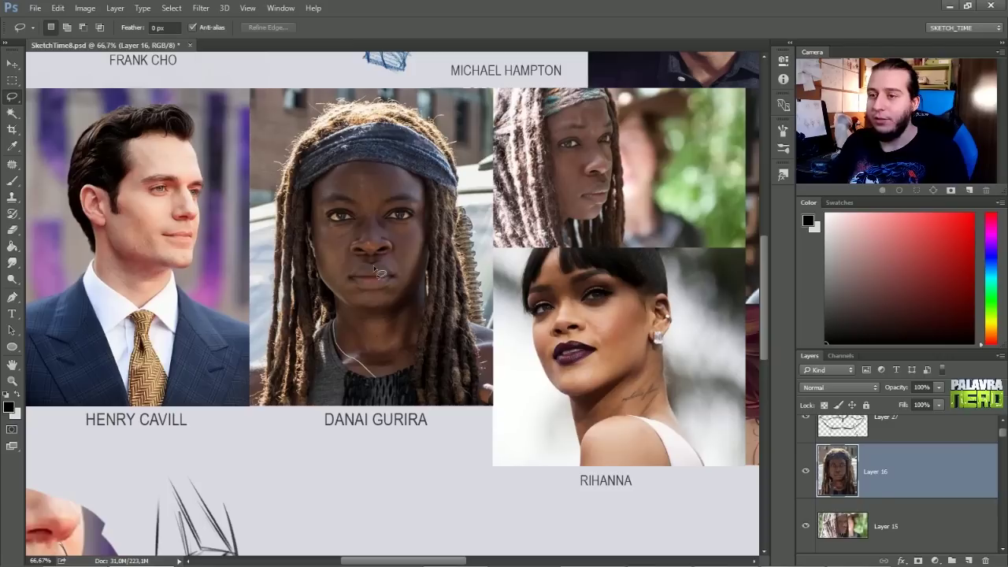
mouse_move(372, 241)
left_mouse_down()
mouse_move(347, 309)
mouse_move(377, 243)
left_mouse_up()
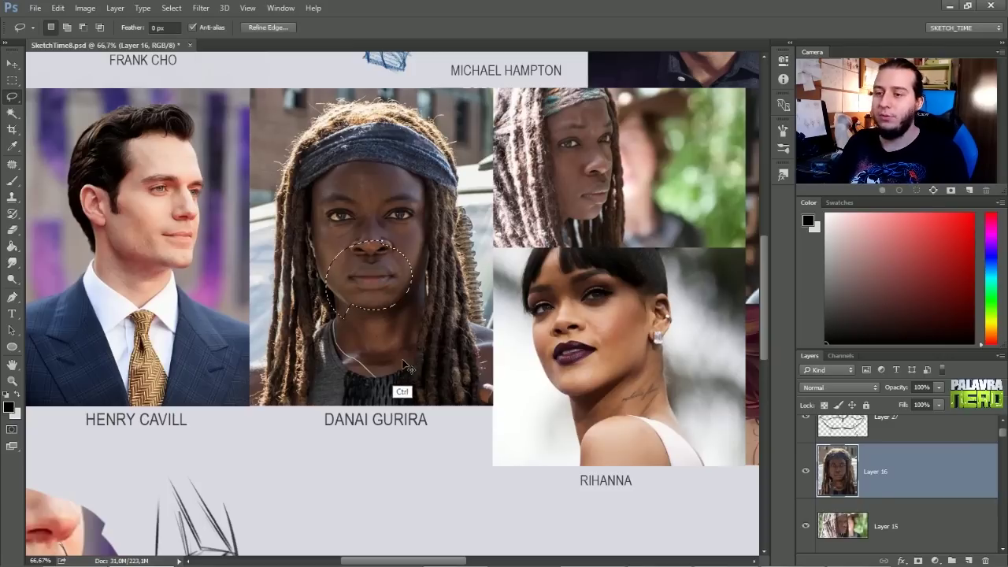
key("ctrl+j")
Move the copied frontal mouth to the empty area beside the sketch and enlarge it.
mouse_move(398, 394)
left_mouse_down()
mouse_move(399, 442)
mouse_move(420, 425)
left_mouse_up()
left_click_drag(424, 422, 426, 320)
key("ctrl+t")
left_click_drag(448, 275, 480, 246)
key("Return")
Lasso the mouth area of the three-quarter Danai Gurira photo and copy it to its own layer.
left_click_drag(423, 327, 309, 522)
left_click(419, 132, "ctrl")
key("l")
mouse_move(464, 156)
left_mouse_down()
mouse_move(508, 79)
mouse_move(466, 160)
left_mouse_up()
key("ctrl+j")
Move the copied three-quarter mouth directly below the frontal crop and scale it to 200%.
key("v")
left_click_drag(494, 124, 371, 449)
left_click_drag(402, 482, 512, 183)
left_click_drag(464, 147, 402, 358)
key("ctrl+t")
left_click_drag(446, 296, 475, 256)
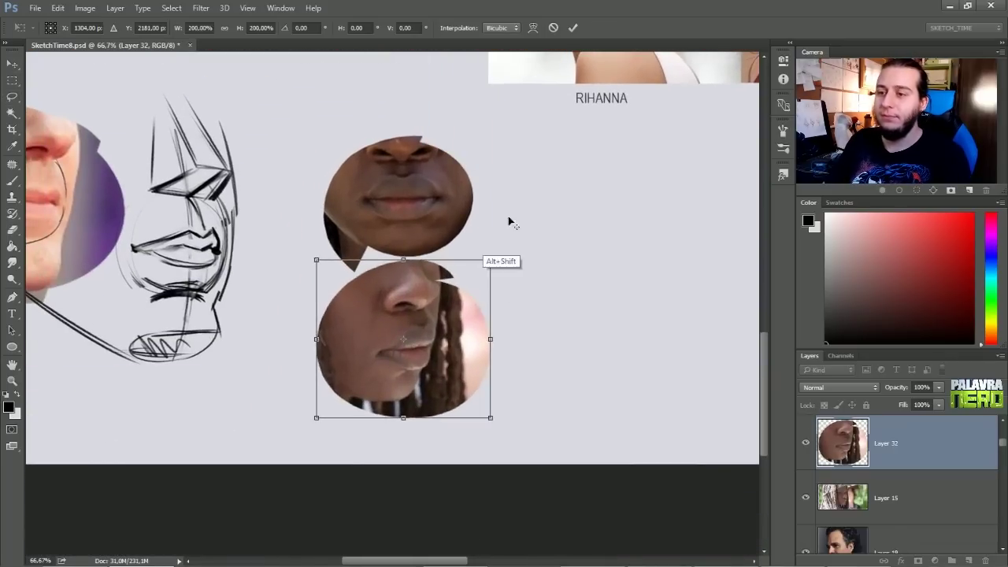
key("Return")
Add a new empty layer above each of the two Danai Gurira mouth crops.
scroll(354, 316, "up", 2)
scroll(354, 315, "right", 2)
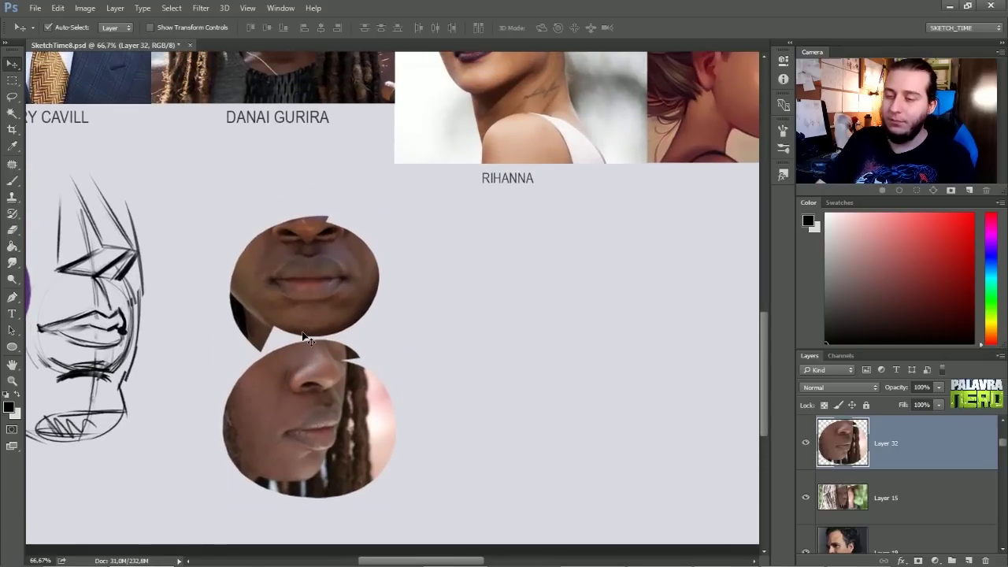
key("ctrl+shift+n")
key("Return")
left_click_drag(365, 315, 400, 278)
left_click_drag(432, 430, 400, 374)
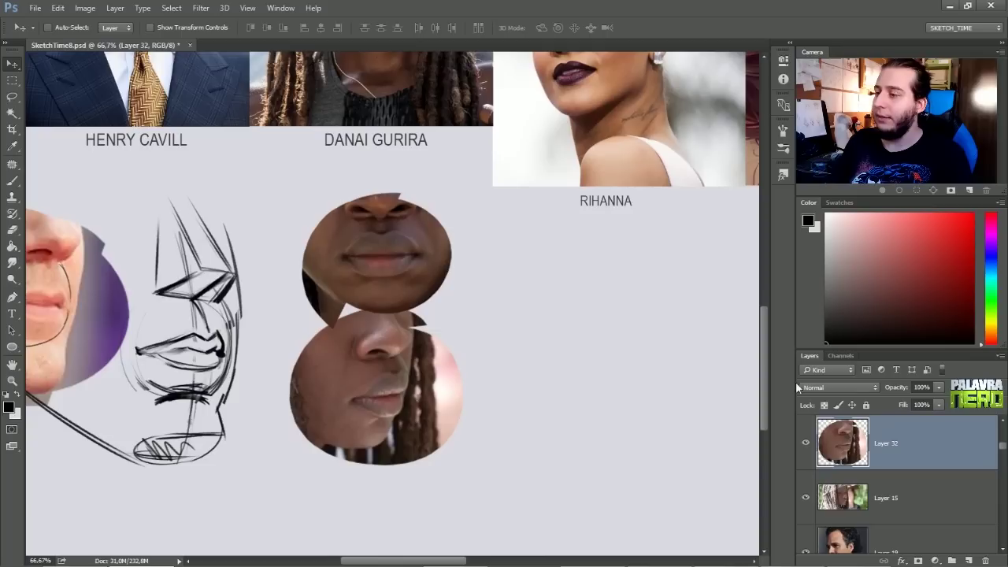
left_click_drag(1004, 449, 1004, 430)
left_click(915, 456)
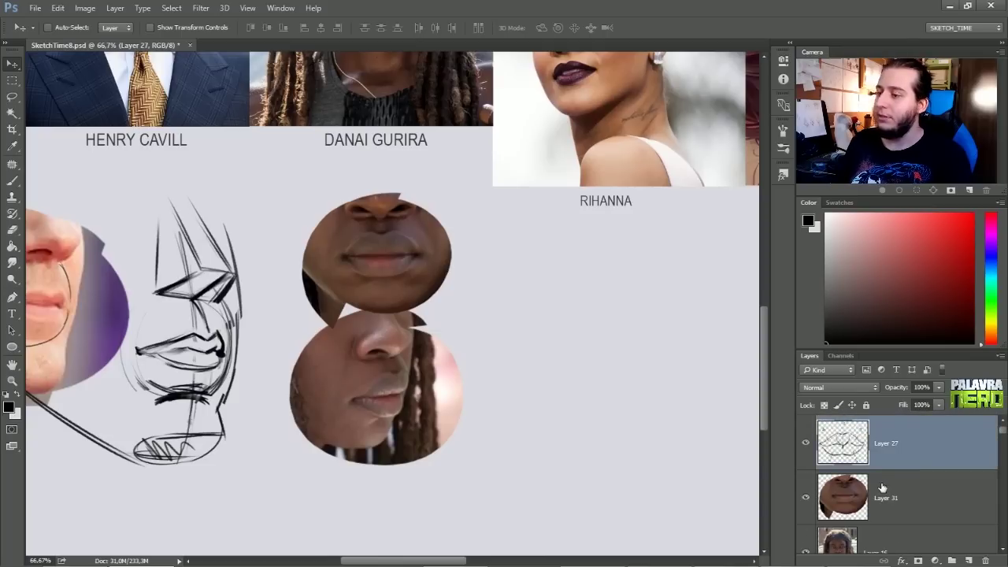
left_click(885, 494)
key("ctrl+shift+n")
key("Return")
Move the three-quarter mouth crop slightly so it tucks against the underside of the frontal crop.
left_click_drag(475, 298, 581, 323)
left_click_drag(412, 378, 542, 398)
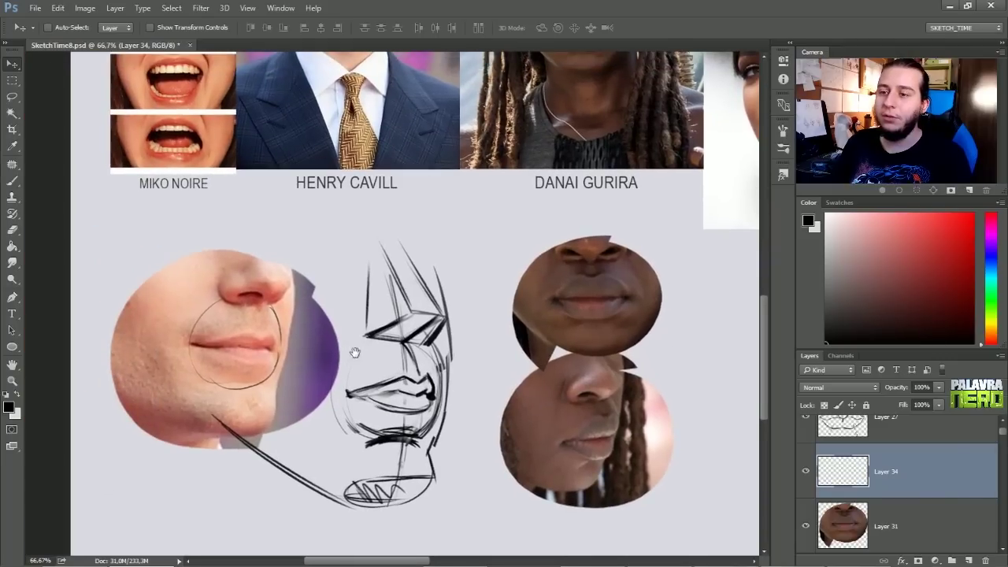
left_click_drag(529, 340, 537, 524)
left_click_drag(509, 485, 482, 348)
mouse_move(557, 376)
left_mouse_down()
mouse_move(401, 308)
mouse_move(324, 298)
left_mouse_up()
key("b")
left_click_drag(514, 328, 444, 304)
left_click(295, 303, "ctrl")
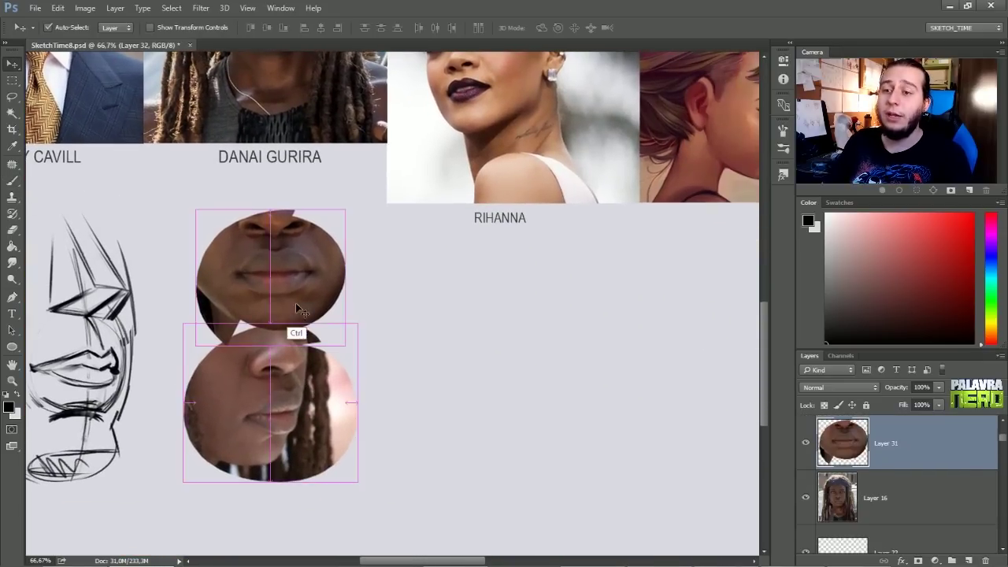
left_click_drag(291, 408, 278, 396)
left_click_drag(430, 345, 381, 340)
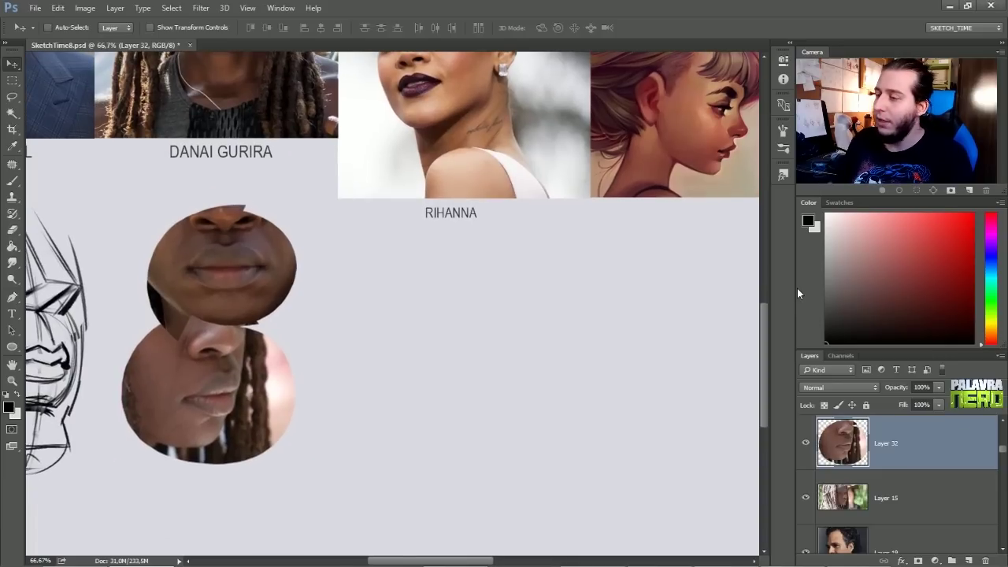
Activate the empty layer above the frontal mouth crop for brushing and review the five-shape lip diagram.
scroll(908, 458, "up", 3)
left_click(897, 494)
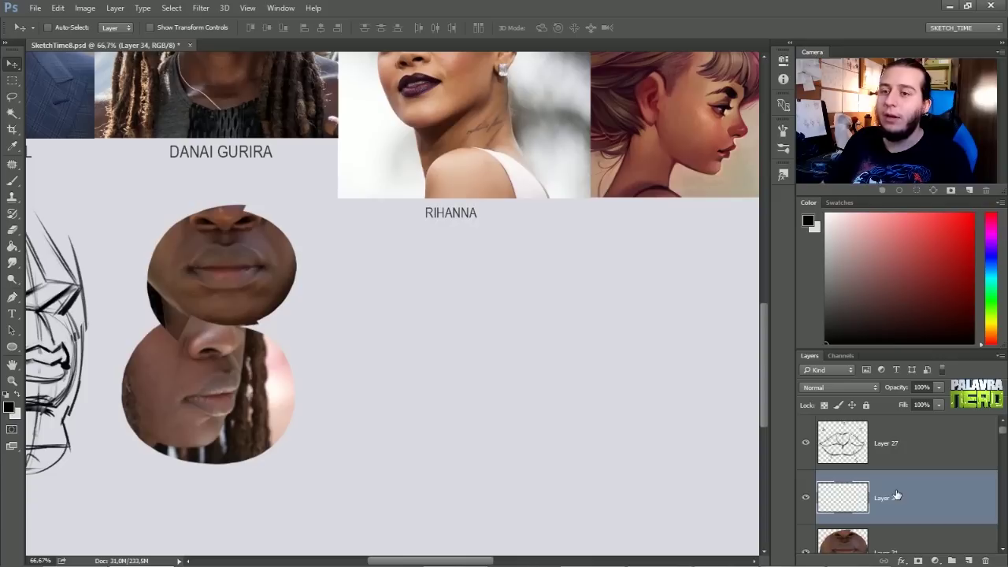
key("b")
left_click_drag(379, 309, 386, 276)
left_click_drag(435, 299, 461, 320)
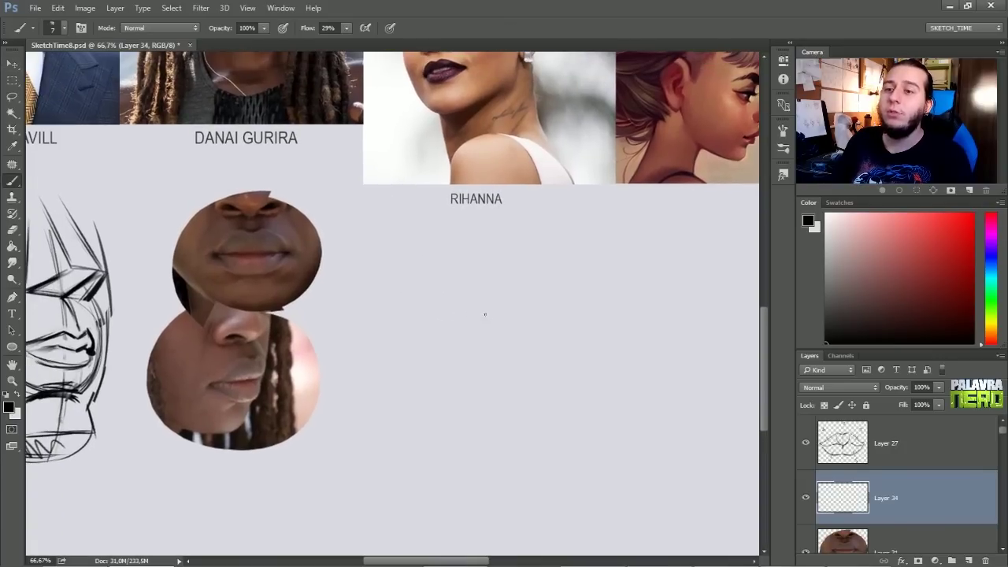
mouse_move(528, 266)
left_mouse_down()
mouse_move(374, 326)
mouse_move(189, 429)
left_mouse_up()
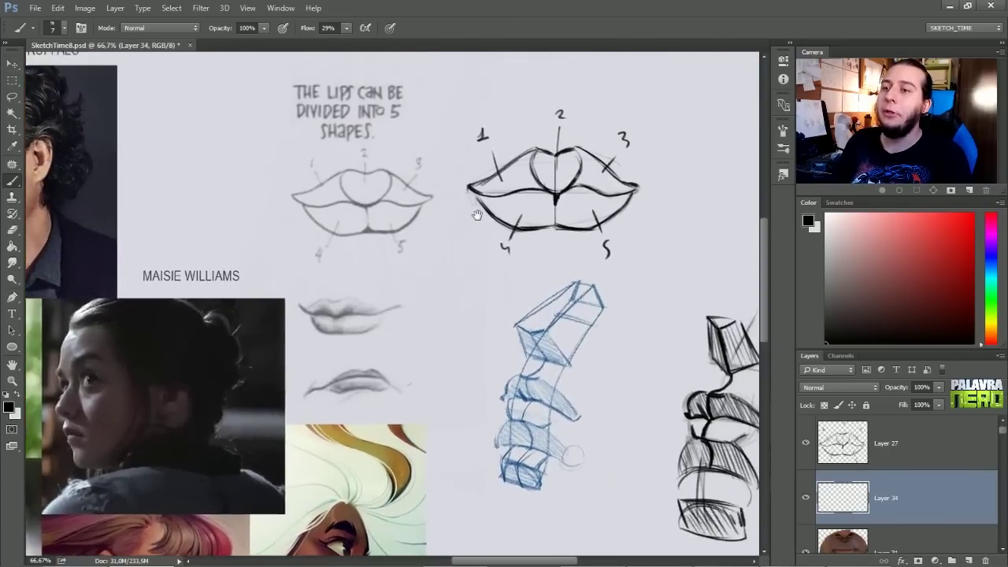
left_click_drag(481, 277, 646, 102)
left_click_drag(457, 292, 552, 195)
left_click_drag(480, 275, 622, 141)
left_click_drag(441, 294, 437, 328)
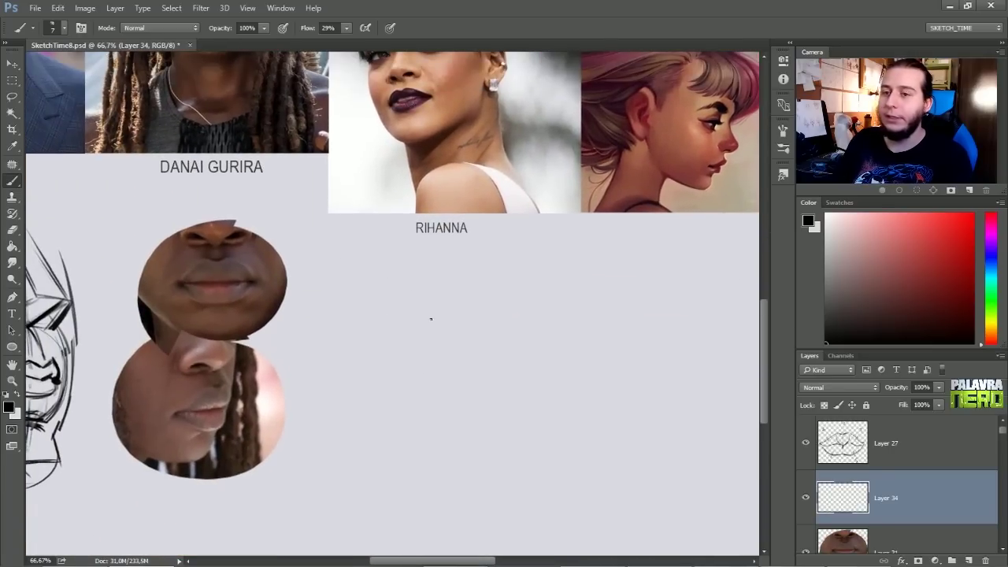
Sketch frontal lips as an oval with two corner dots, a line joining them and a V notch in the upper edge.
left_click_drag(350, 332, 482, 325)
mouse_move(401, 285)
left_mouse_down()
mouse_move(353, 325)
mouse_move(463, 302)
mouse_move(475, 324)
left_mouse_up()
left_click_drag(356, 320, 470, 309)
left_click_drag(353, 328, 473, 330)
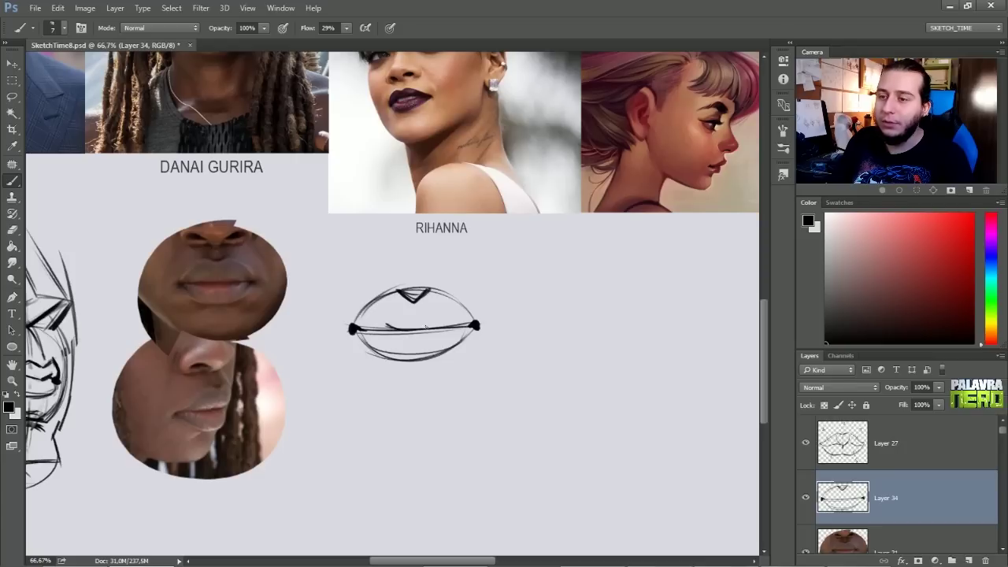
Fade the middle of the mouth line with the eraser and draw a heart-shaped central form below the V notch.
key("e")
left_click_drag(380, 326, 435, 323)
key("b")
key("ctrl+plus")
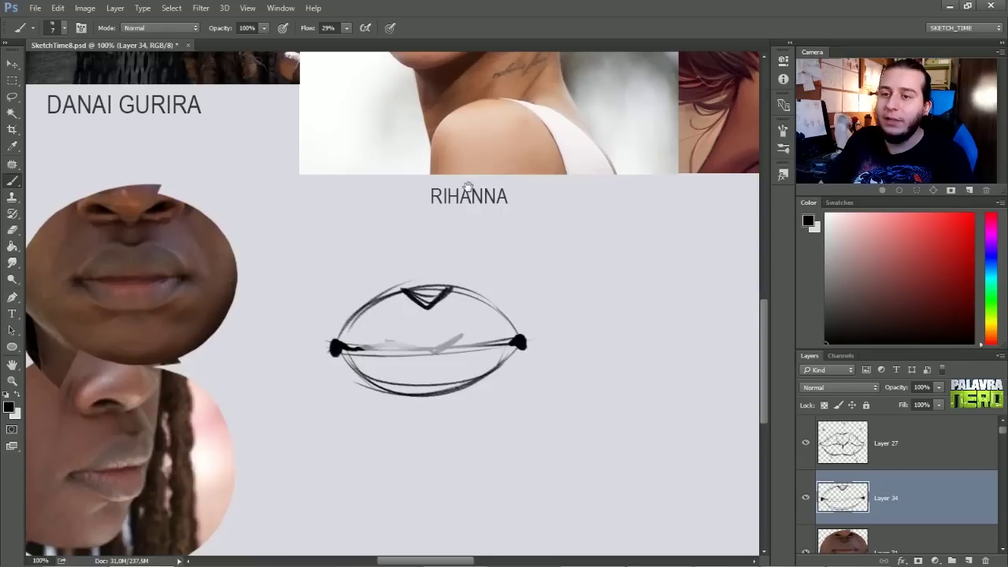
left_click_drag(469, 187, 534, 178)
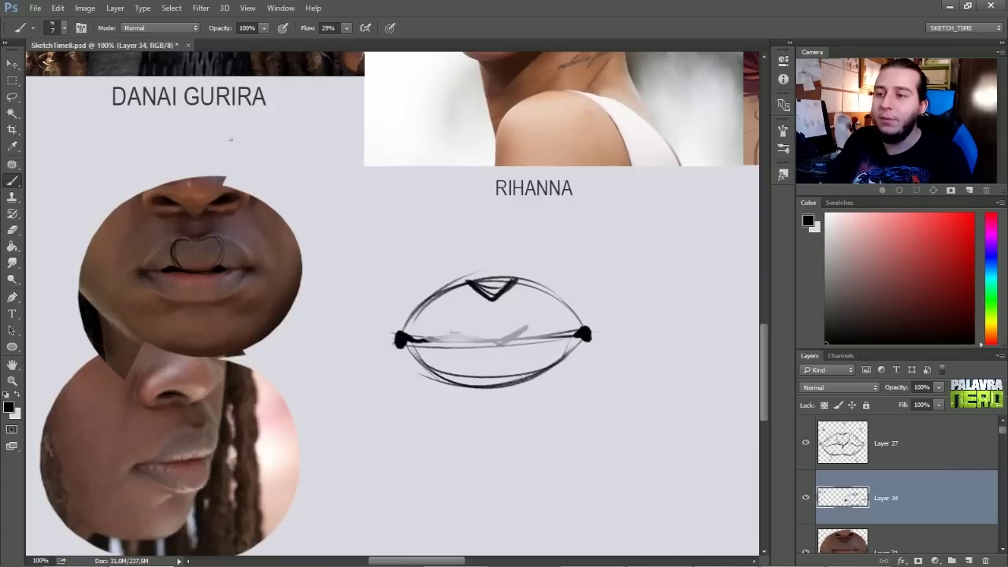
mouse_move(471, 282)
left_mouse_down()
mouse_move(439, 306)
mouse_move(445, 335)
mouse_move(524, 324)
mouse_move(518, 279)
left_mouse_up()
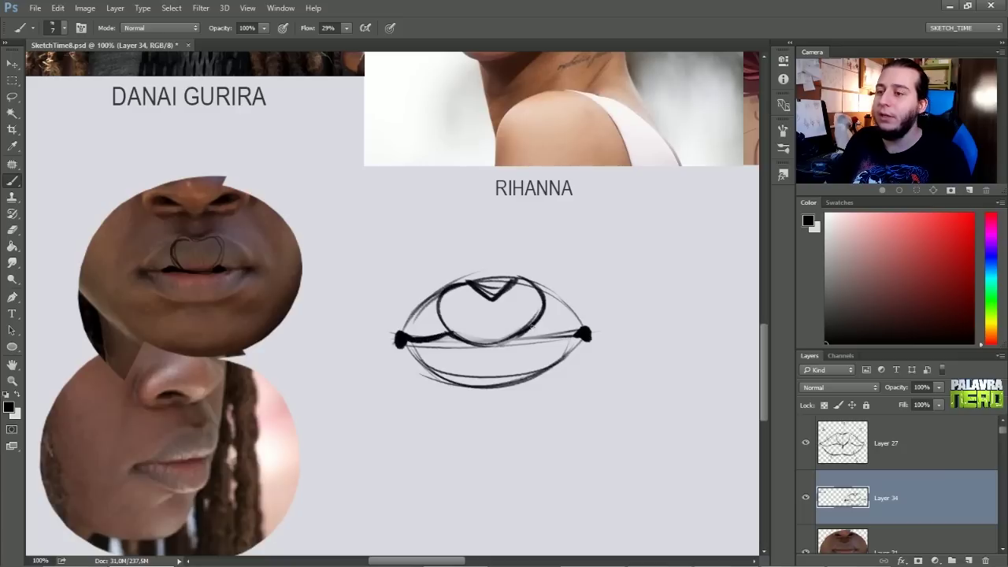
Connect the heart form to both mouth corners with a bold mouth line and refine it with the eraser.
left_click_drag(577, 335, 528, 326)
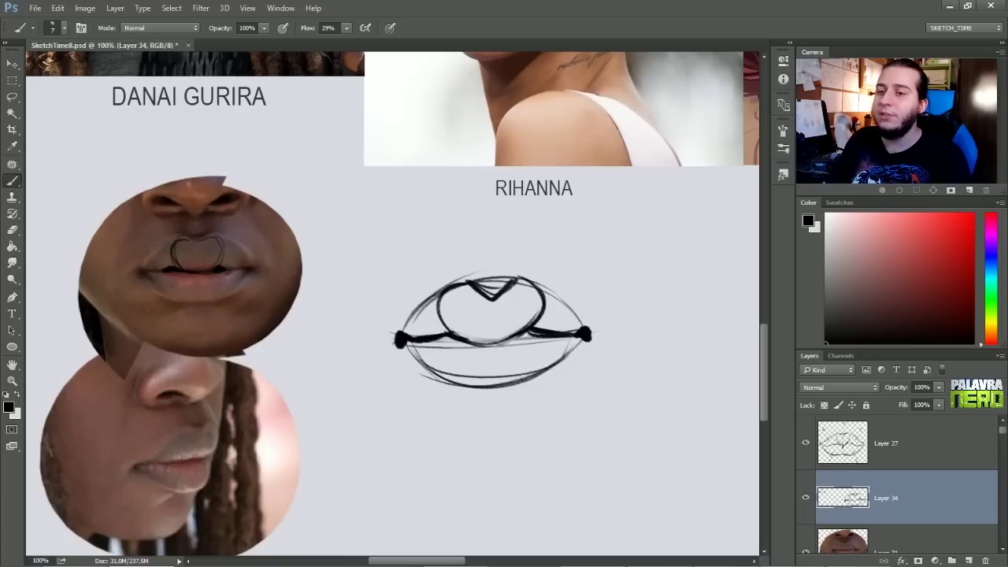
key("e")
mouse_move(410, 332)
left_mouse_down()
mouse_move(434, 331)
mouse_move(408, 334)
mouse_move(425, 341)
left_mouse_up()
key("b")
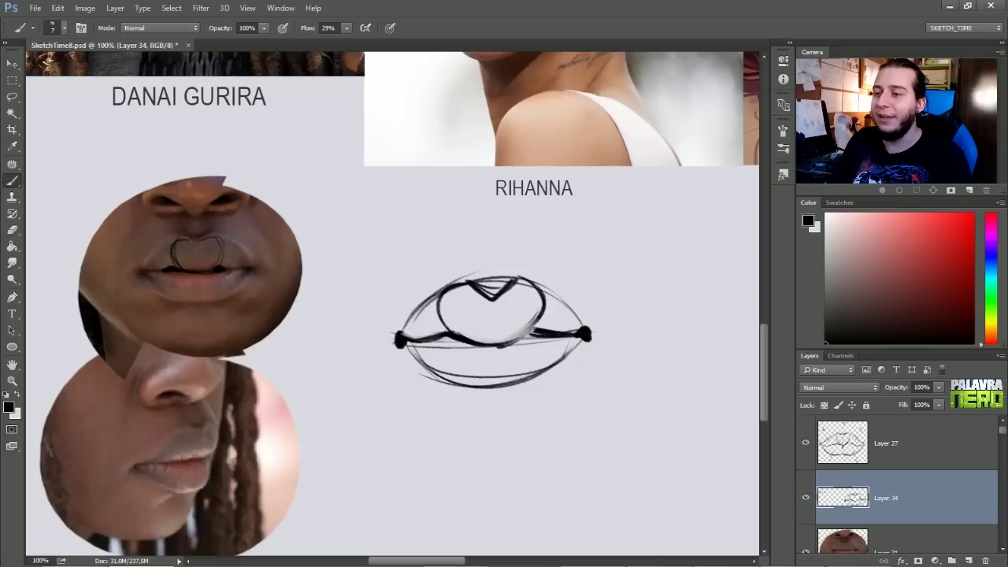
Lighten the heart form's left side, darken the upper lip's left contour and soften the guide strokes along its upper edge.
key("e")
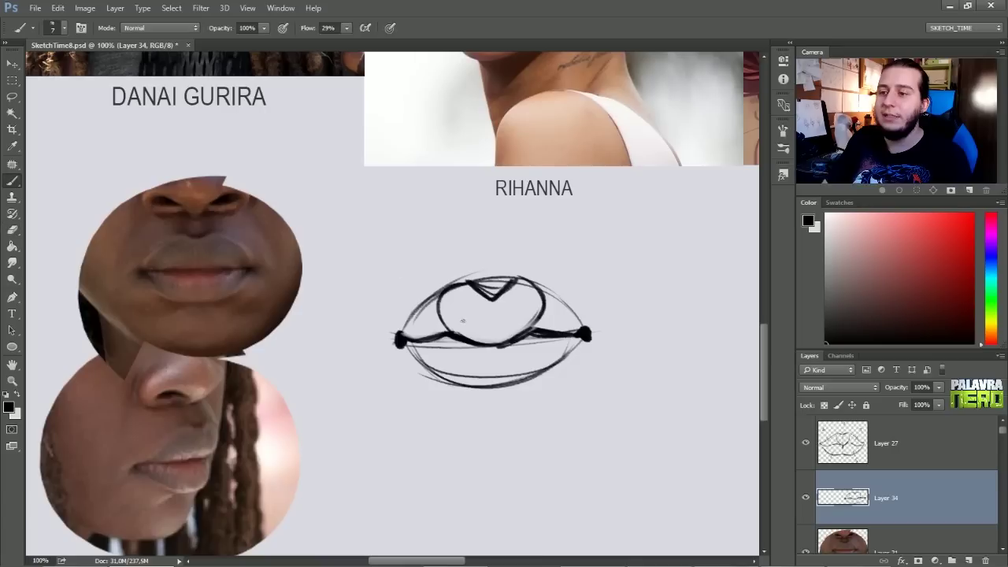
left_click_drag(453, 322, 443, 298)
key("b")
mouse_move(403, 329)
left_mouse_down()
mouse_move(464, 280)
mouse_move(427, 307)
left_mouse_up()
key("e")
mouse_move(461, 274)
left_mouse_down()
mouse_move(493, 291)
mouse_move(520, 281)
mouse_move(581, 319)
left_mouse_up()
Darken the upper lip's right contour and the lower lip's bottom curve, adding light volume lines inside the lower lip.
key("b")
key("e")
key("b")
mouse_move(426, 364)
left_mouse_down()
mouse_move(434, 383)
mouse_move(476, 391)
mouse_move(524, 392)
mouse_move(555, 368)
mouse_move(457, 387)
mouse_move(550, 375)
left_mouse_up()
left_click_drag(456, 362, 543, 356)
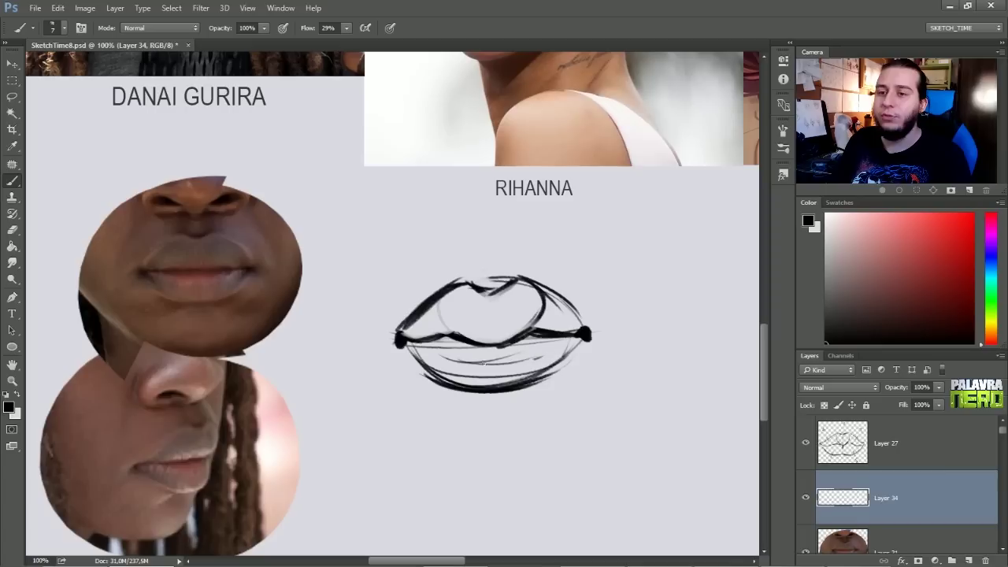
Clean up the upper lip's left contour on the front-view lips with the eraser.
left_click_drag(466, 441, 479, 346)
left_click_drag(475, 381, 454, 351)
key("e")
left_click_drag(448, 178, 403, 209)
key("b")
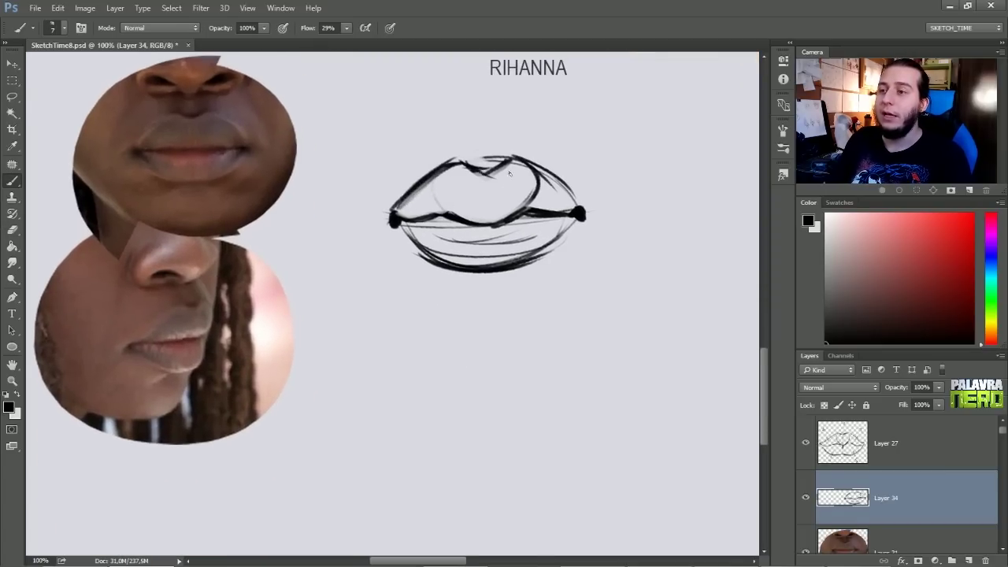
scroll(459, 308, "down", 1)
scroll(497, 355, "down", 1)
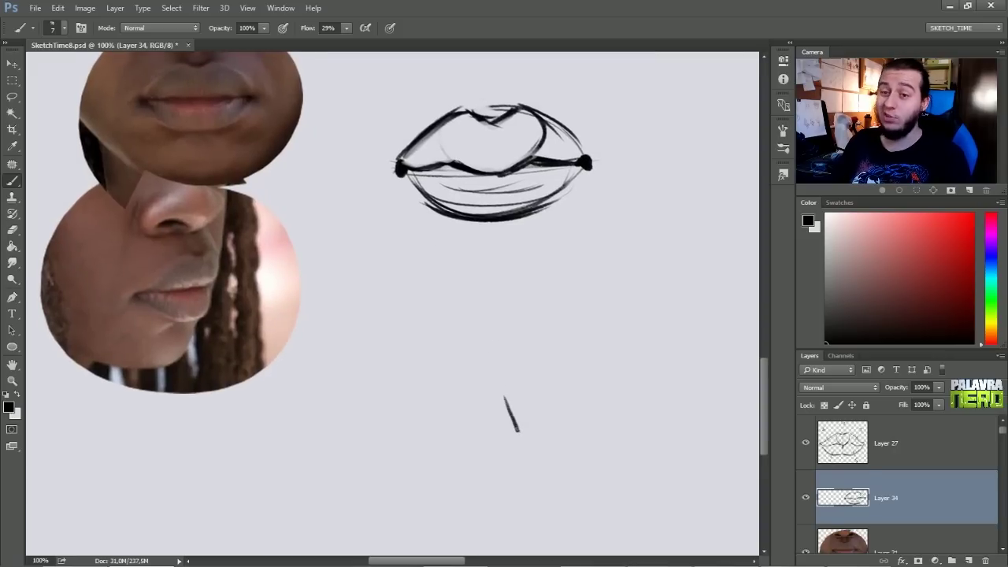
left_click_drag(484, 360, 496, 399)
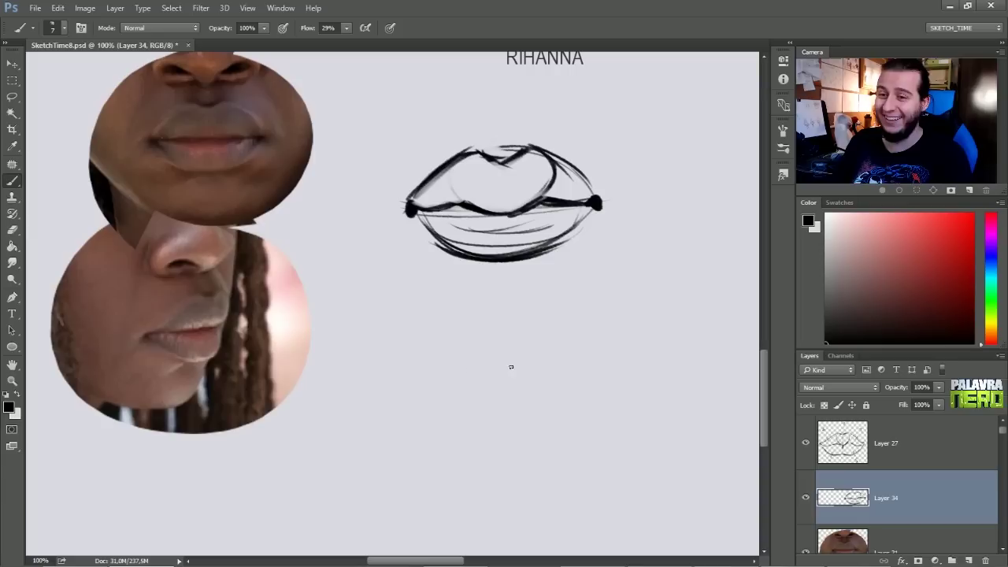
Sketch the muzzle oval, centre line and chin curve over Danai Gurira's three-quarter photo and erase them.
left_click_drag(524, 369, 561, 296)
left_click_drag(249, 188, 263, 227)
mouse_move(246, 282)
left_mouse_down()
mouse_move(203, 296)
mouse_move(266, 219)
mouse_move(213, 333)
left_mouse_up()
left_click_drag(483, 366, 435, 386)
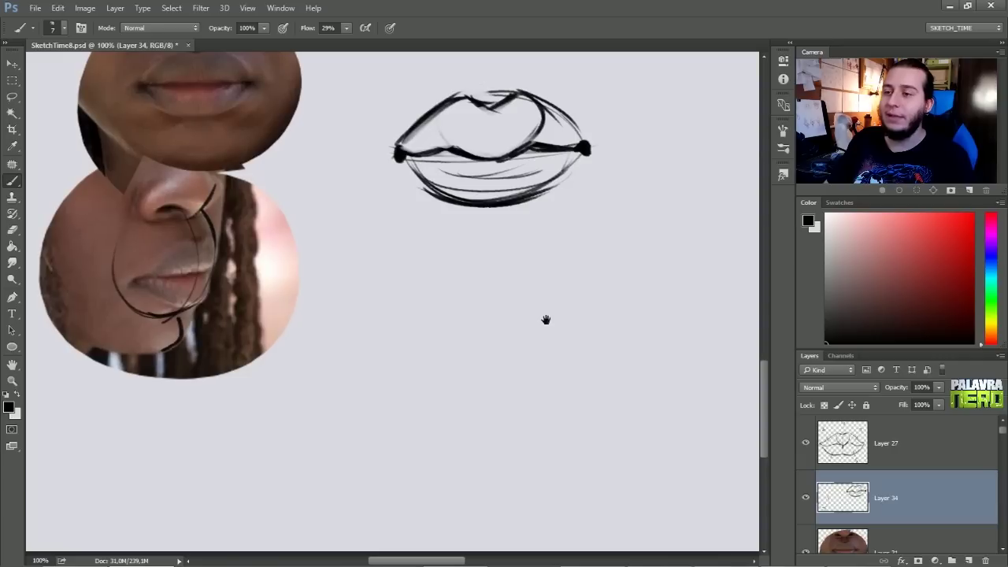
key("e")
left_click_drag(214, 193, 114, 319)
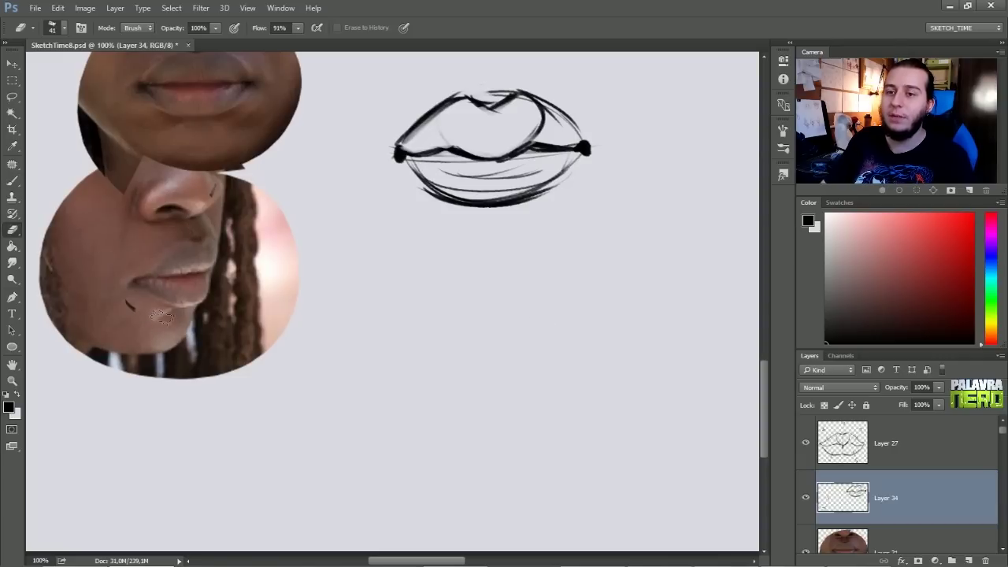
Block in the three-quarter nose below the front-view lips with slanted side lines and a wedge-shaped base.
key("b")
mouse_move(483, 358)
left_mouse_down()
mouse_move(473, 392)
mouse_move(468, 382)
left_mouse_up()
key("e")
mouse_move(439, 325)
left_mouse_down()
mouse_move(418, 299)
mouse_move(487, 282)
mouse_move(518, 258)
mouse_move(501, 217)
mouse_move(519, 252)
left_mouse_up()
key("b")
left_click_drag(449, 218, 422, 268)
mouse_move(494, 281)
left_mouse_down()
mouse_move(524, 257)
mouse_move(525, 268)
left_mouse_up()
left_click_drag(503, 214, 516, 230)
left_click_drag(479, 281, 509, 257)
left_click_drag(485, 200, 512, 249)
left_click_drag(421, 263, 525, 253)
left_click_drag(438, 266, 531, 259)
Draw a large muzzle oval directly below the nose wedge.
left_click_drag(513, 332, 523, 307)
left_click_drag(420, 265, 498, 367)
mouse_move(535, 262)
left_mouse_down()
mouse_move(512, 374)
mouse_move(541, 338)
left_mouse_up()
Draw the far cheek line, the rounded chin and the long jaw line around the muzzle oval.
mouse_move(557, 163)
left_mouse_down()
mouse_move(516, 369)
mouse_move(490, 408)
left_mouse_up()
left_click_drag(513, 374, 495, 410)
left_click_drag(511, 376, 443, 421)
mouse_move(499, 403)
left_mouse_down()
mouse_move(421, 415)
mouse_move(409, 406)
left_mouse_up()
mouse_move(461, 423)
left_mouse_down()
mouse_move(399, 412)
mouse_move(300, 344)
left_mouse_up()
Darken the muzzle's right edge, rework it with the eraser and add the cheek fold running down from the nose.
mouse_move(520, 251)
left_mouse_down()
mouse_move(540, 303)
mouse_move(516, 368)
left_mouse_up()
left_click_drag(533, 265, 502, 378)
key("e")
left_click_drag(544, 287, 516, 373)
key("b")
left_click_drag(534, 309, 495, 381)
left_click_drag(432, 233, 394, 313)
left_click_drag(450, 201, 396, 312)
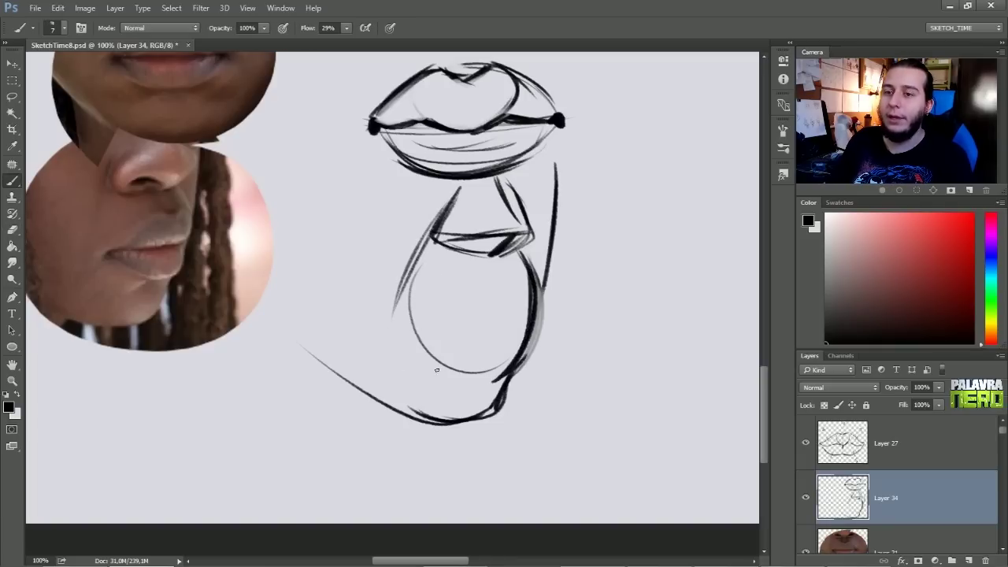
Mark the mouth corners, draw a curved mouth guide and chin crease, and erase the middle of the muzzle's right edge.
mouse_move(401, 349)
left_mouse_down()
mouse_move(448, 385)
mouse_move(502, 376)
left_mouse_up()
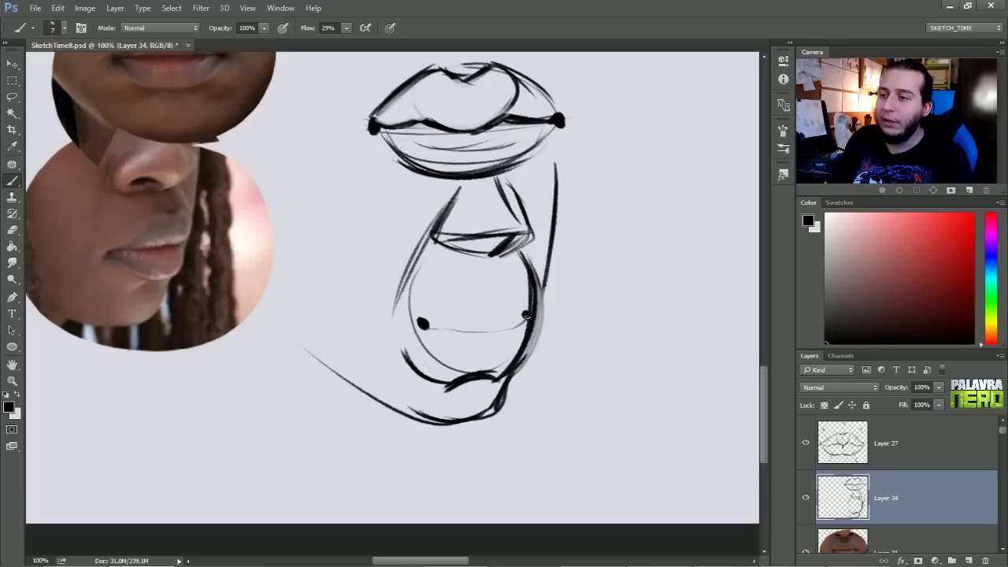
key("e")
mouse_move(531, 285)
left_mouse_down()
mouse_move(542, 329)
mouse_move(538, 356)
left_mouse_up()
key("b")
key("e")
key("b")
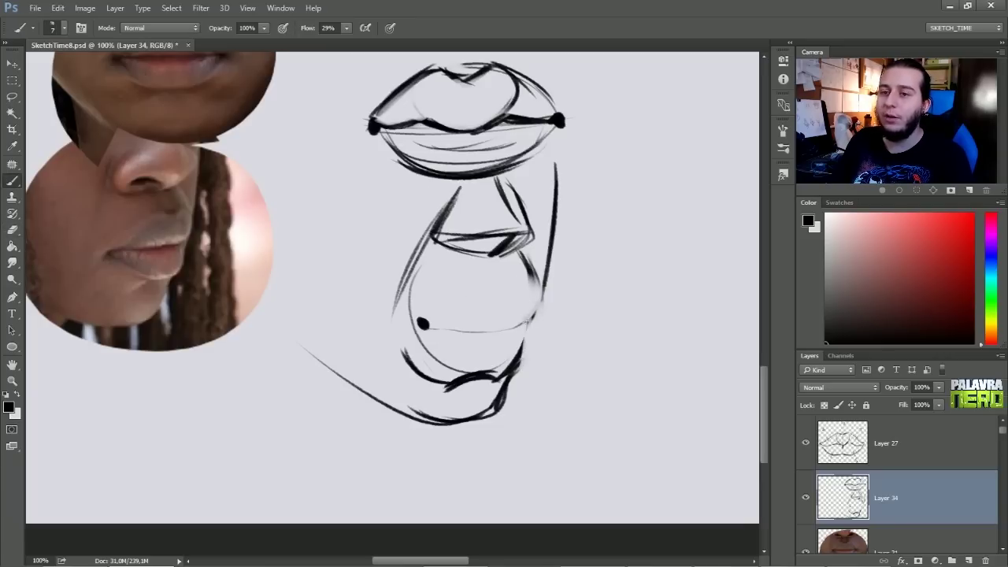
Draw a short curve beside the muzzle in the Henry Cavill three-quarter sketch.
mouse_move(346, 348)
left_mouse_down()
mouse_move(685, 335)
mouse_move(760, 398)
left_mouse_up()
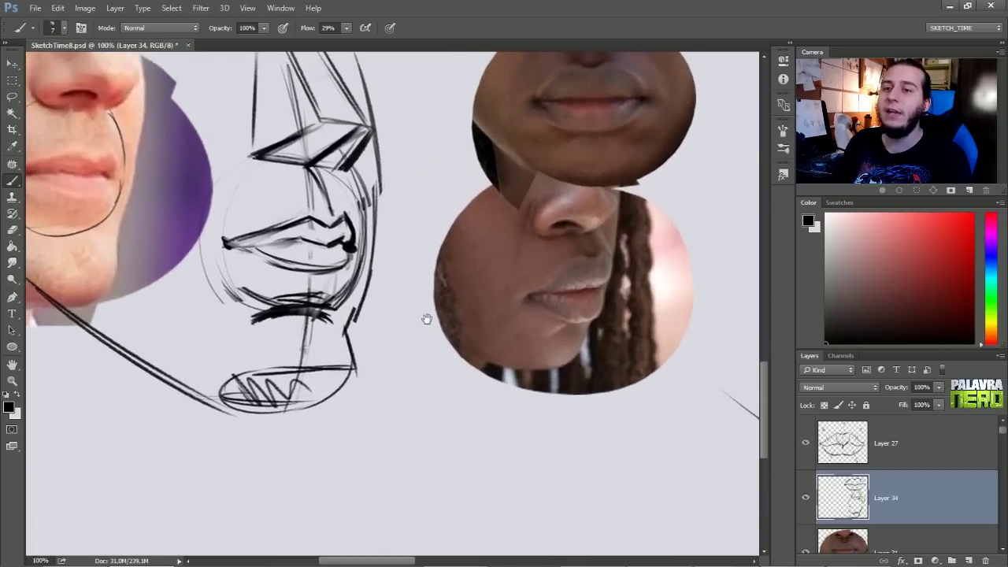
left_click_drag(424, 312, 376, 282)
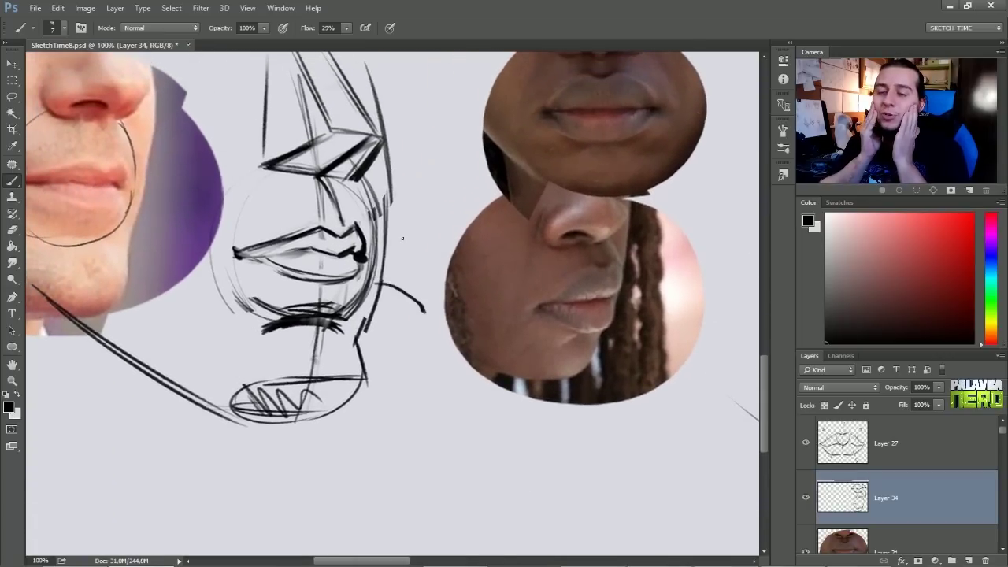
left_click_drag(552, 379, 255, 353)
Draw the protruding lip profile on the muzzle's far side and the philtrum with its V notch below the nose.
left_click_drag(604, 366, 521, 375)
mouse_move(590, 322)
left_mouse_down()
mouse_move(576, 355)
mouse_move(580, 381)
left_mouse_up()
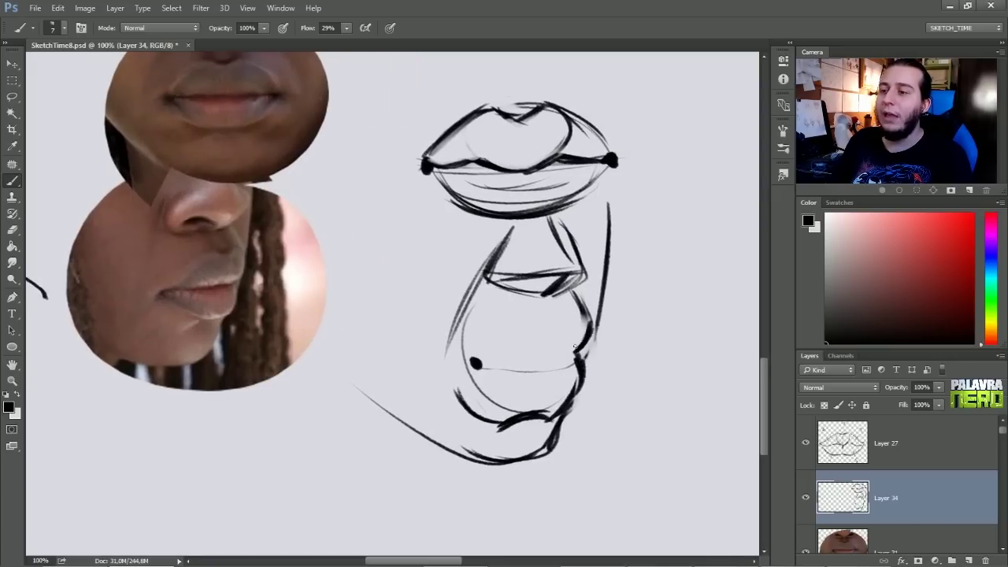
key("ctrl+z")
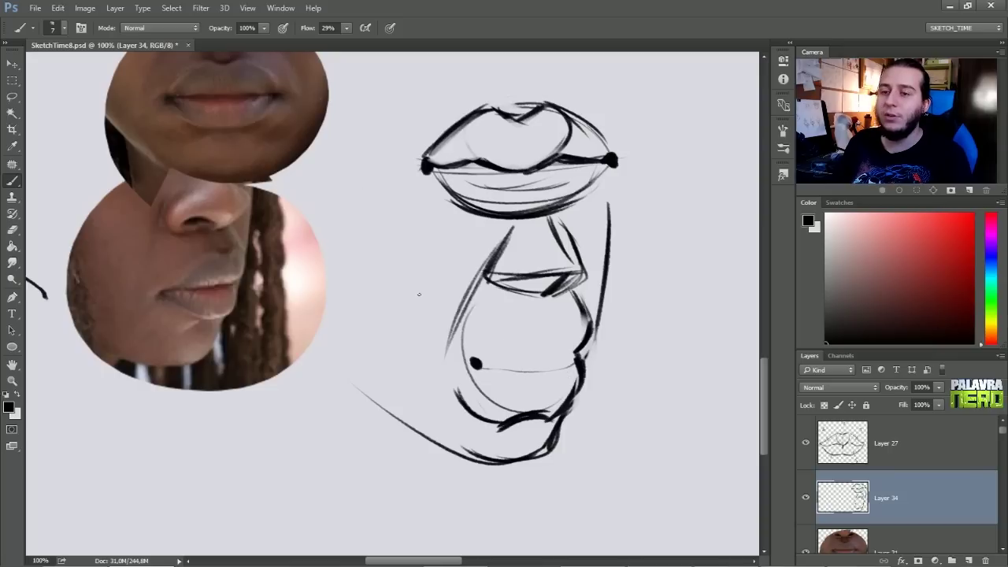
left_click_drag(471, 362, 573, 346)
key("ctrl+z")
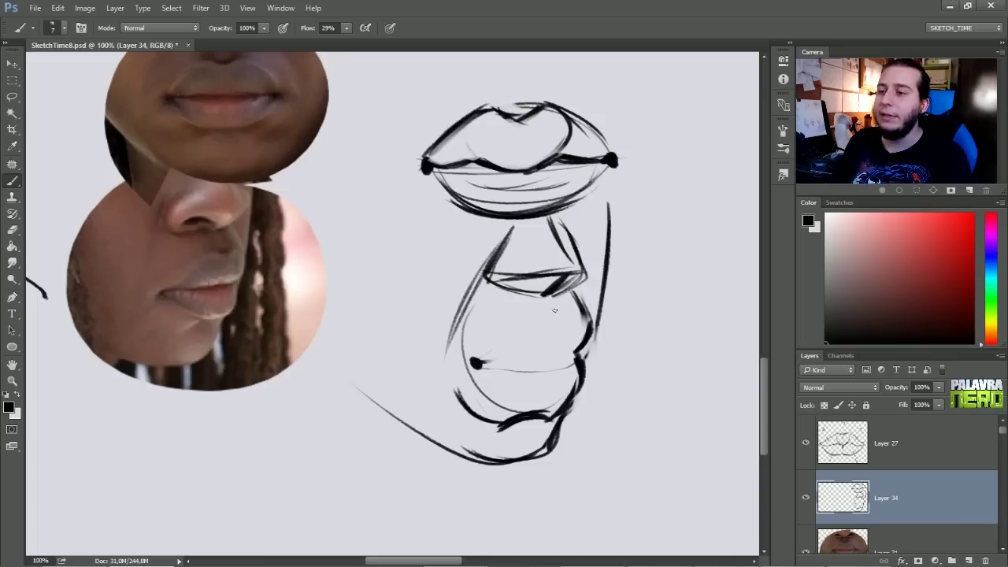
left_click_drag(547, 293, 575, 325)
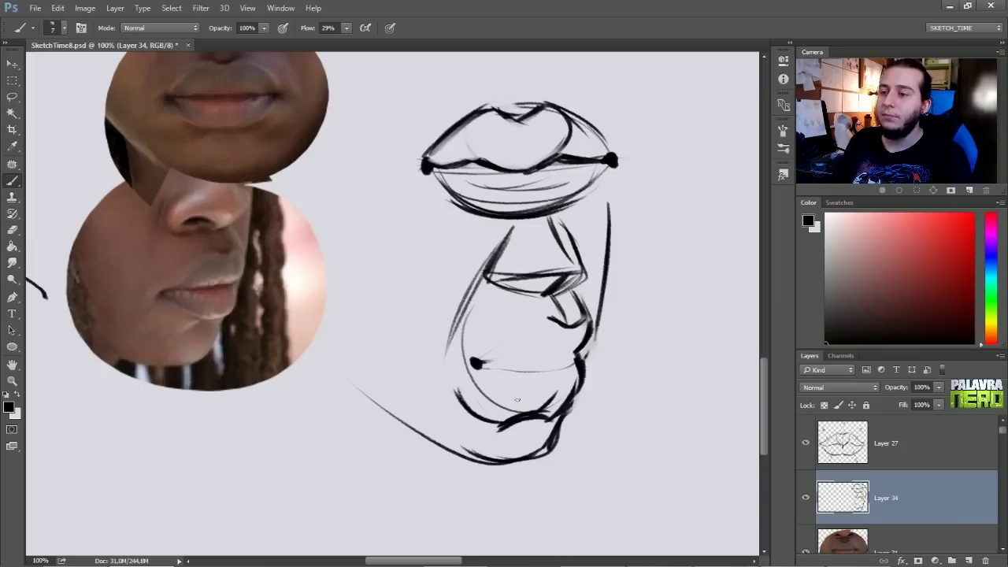
Connect the near mouth corner to the V notch with the upper lip contour and draw the lower lip's bottom curve.
mouse_move(477, 368)
left_mouse_down()
mouse_move(534, 402)
mouse_move(575, 397)
mouse_move(565, 401)
mouse_move(584, 375)
left_mouse_up()
mouse_move(549, 318)
left_mouse_down()
mouse_move(478, 362)
mouse_move(578, 350)
mouse_move(521, 414)
mouse_move(569, 376)
left_mouse_up()
key("e")
key("b")
left_click_drag(498, 393, 572, 374)
key("e")
key("b")
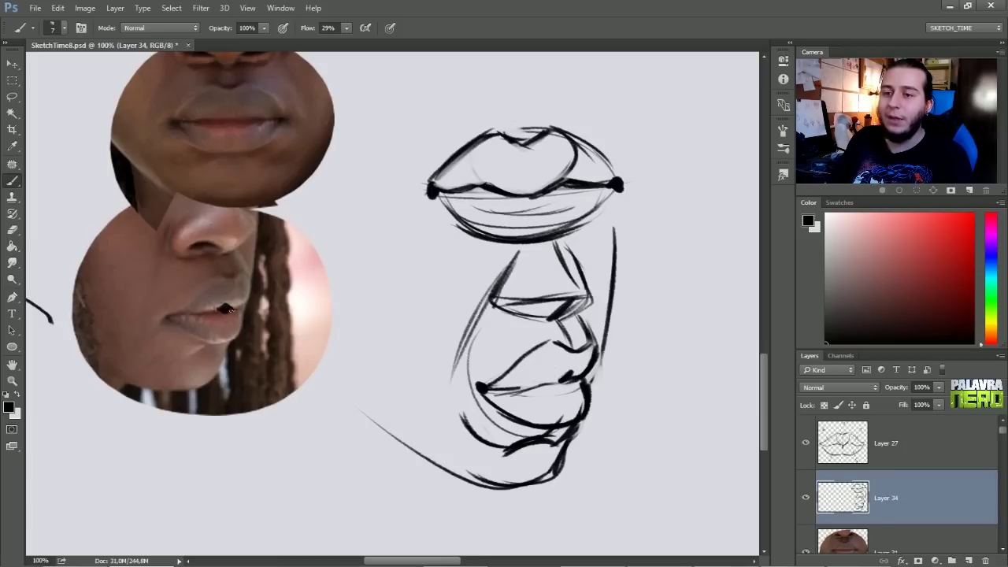
Draw a bold mouth line from the near corner to the far lip edge and add a volume curve inside the lower lip.
mouse_move(479, 388)
left_mouse_down()
mouse_move(564, 380)
mouse_move(563, 363)
mouse_move(571, 370)
mouse_move(514, 390)
mouse_move(576, 386)
left_mouse_up()
key("e")
key("b")
mouse_move(543, 382)
left_mouse_down()
mouse_move(583, 371)
mouse_move(536, 384)
mouse_move(571, 382)
left_mouse_up()
key("e")
key("b")
left_click_drag(501, 396, 573, 416)
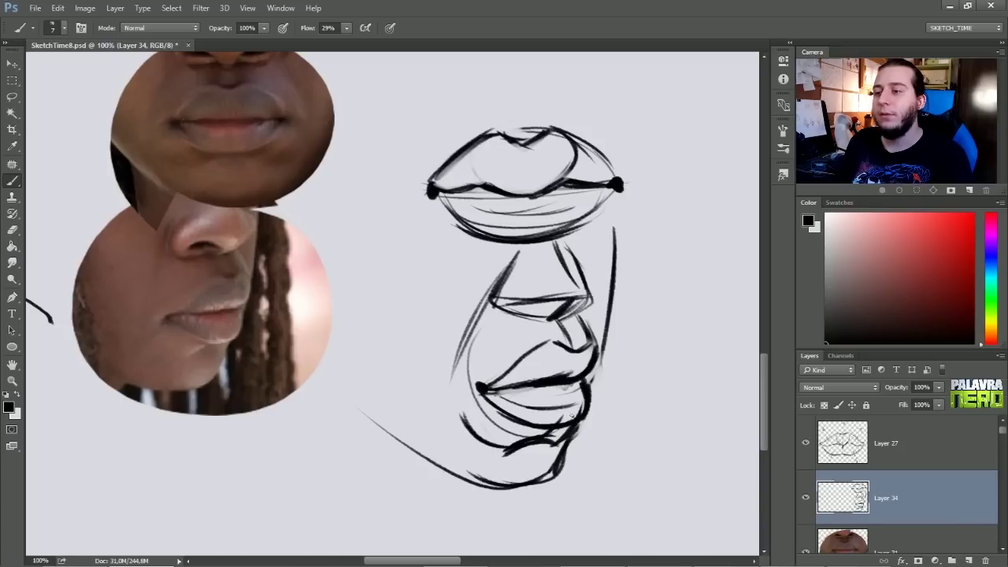
Turn the nose wedge into a rounded nose base with a dark nostril using the eraser and brush.
key("e")
mouse_move(490, 309)
left_mouse_down()
mouse_move(508, 263)
mouse_move(492, 301)
mouse_move(527, 313)
mouse_move(543, 302)
mouse_move(502, 303)
mouse_move(544, 298)
mouse_move(517, 313)
mouse_move(535, 315)
mouse_move(532, 301)
mouse_move(580, 309)
mouse_move(557, 295)
mouse_move(572, 315)
left_mouse_up()
key("b")
key("e")
key("b")
key("e")
key("b")
key("e")
key("b")
mouse_move(552, 317)
left_mouse_down()
mouse_move(585, 299)
mouse_move(588, 278)
left_mouse_up()
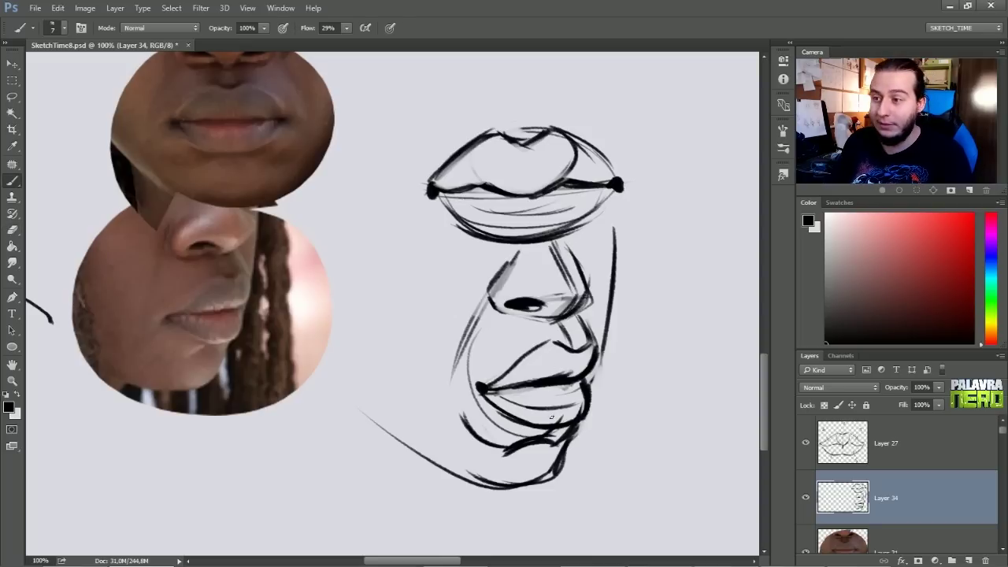
Draw the centre line down the three-quarter lips and rework the chin's right contour.
mouse_move(553, 389)
left_mouse_down()
mouse_move(566, 409)
mouse_move(542, 479)
left_mouse_up()
key("e")
mouse_move(468, 478)
left_mouse_down()
mouse_move(559, 467)
mouse_move(520, 492)
mouse_move(476, 482)
left_mouse_up()
key("b")
mouse_move(564, 451)
left_mouse_down()
mouse_move(505, 494)
mouse_move(477, 475)
mouse_move(551, 471)
left_mouse_up()
key("e")
key("b")
Redraw the chin's bottom contour with overlapping strokes that join the jaw line.
left_click_drag(471, 481, 525, 493)
mouse_move(473, 481)
left_mouse_down()
mouse_move(548, 477)
mouse_move(521, 490)
left_mouse_up()
mouse_move(519, 490)
left_mouse_down()
mouse_move(558, 466)
mouse_move(520, 492)
mouse_move(536, 482)
mouse_move(449, 482)
mouse_move(537, 483)
left_mouse_up()
key("e")
key("b")
mouse_move(474, 481)
left_mouse_down()
mouse_move(516, 488)
mouse_move(557, 466)
mouse_move(532, 484)
left_mouse_up()
Draw a curved centre line down the chin from the crease below the lower lip.
key("e")
key("b")
left_click_drag(542, 444, 542, 484)
mouse_move(543, 444)
left_mouse_down()
mouse_move(532, 489)
mouse_move(545, 480)
mouse_move(528, 483)
mouse_move(532, 490)
left_mouse_up()
key("e")
key("b")
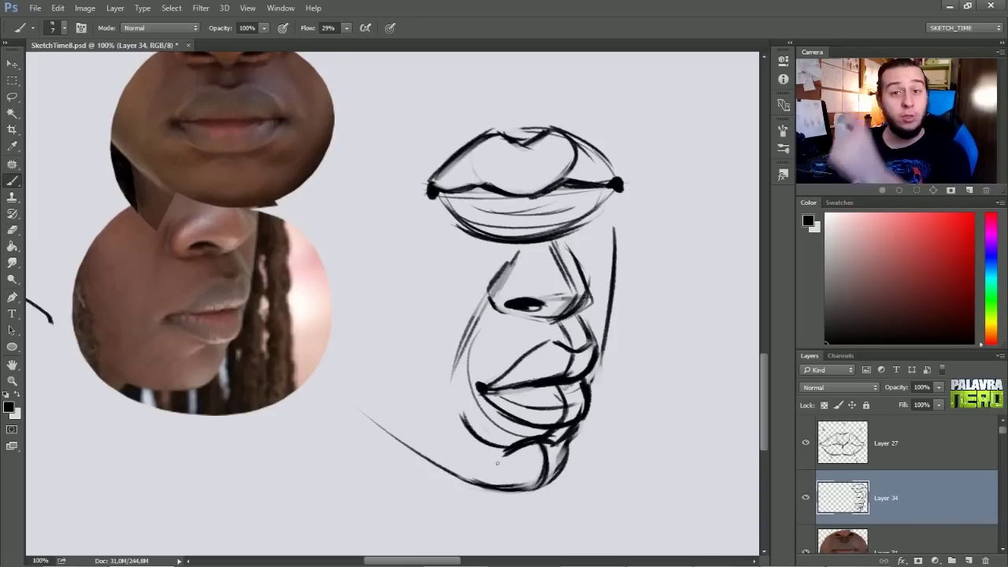
Rework the nose's right contour and tip with alternating brush and eraser strokes.
left_click_drag(554, 395, 533, 457)
mouse_move(538, 383)
left_mouse_down()
mouse_move(550, 410)
mouse_move(520, 387)
mouse_move(562, 367)
mouse_move(528, 302)
mouse_move(551, 352)
left_mouse_up()
key("e")
key("b")
key("e")
key("b")
mouse_move(530, 305)
left_mouse_down()
mouse_move(554, 361)
mouse_move(572, 360)
mouse_move(550, 311)
mouse_move(569, 354)
left_mouse_up()
key("e")
key("b")
key("e")
key("b")
mouse_move(550, 316)
left_mouse_down()
mouse_move(571, 357)
mouse_move(558, 370)
left_mouse_up()
Clean up the nose's left side, redraw its wing and reshape the nostril into a curved opening.
key("e")
left_click_drag(491, 335, 463, 366)
key("b")
left_click_drag(498, 313, 475, 344)
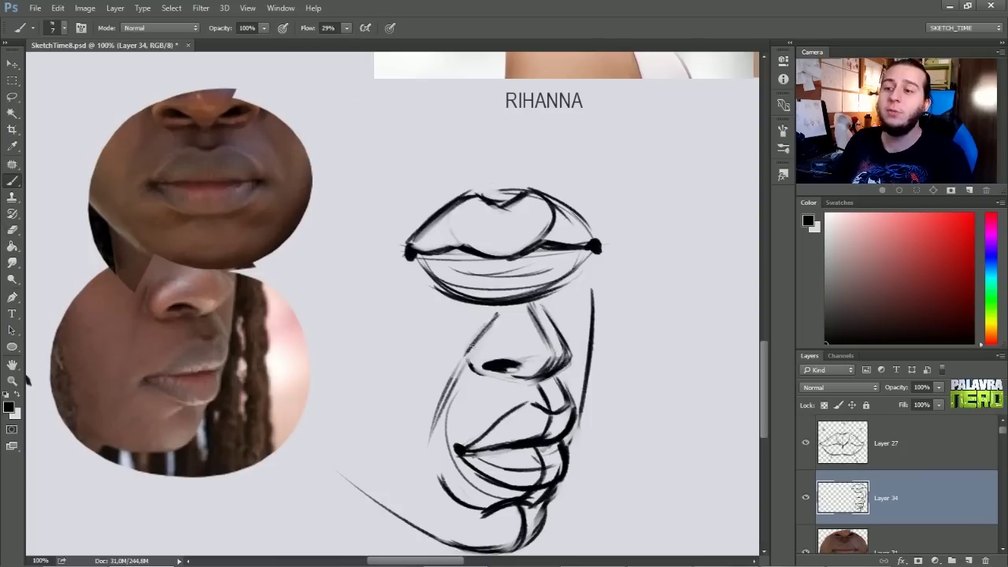
key("e")
mouse_move(520, 362)
left_mouse_down()
mouse_move(487, 366)
mouse_move(517, 369)
left_mouse_up()
key("b")
mouse_move(493, 369)
left_mouse_down()
mouse_move(530, 367)
mouse_move(485, 357)
mouse_move(527, 370)
left_mouse_up()
key("e")
key("b")
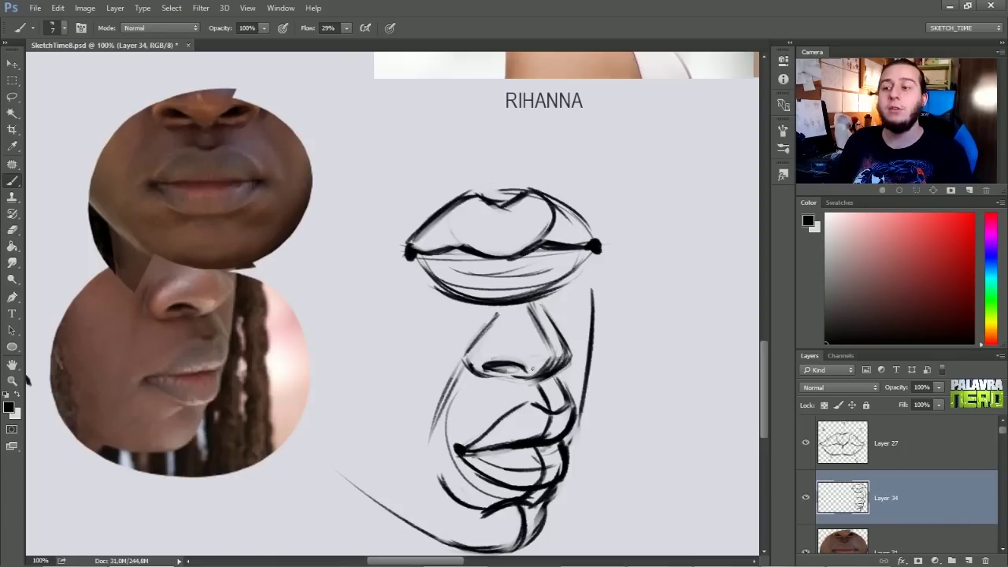
Rework the near mouth corner of the three-quarter lips with the eraser and brush.
key("ctrl+minus")
left_click_drag(412, 352, 420, 325)
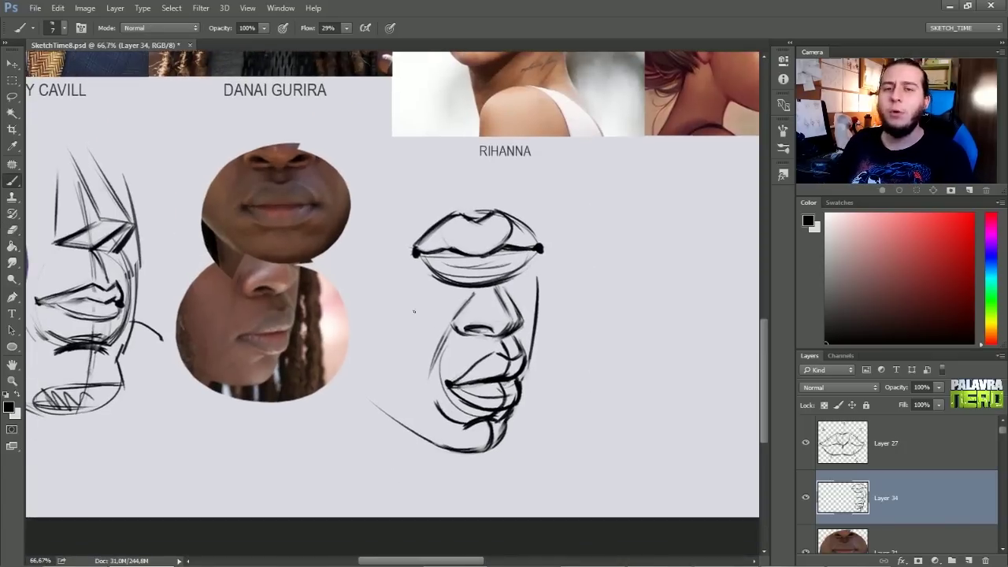
key("ctrl+plus")
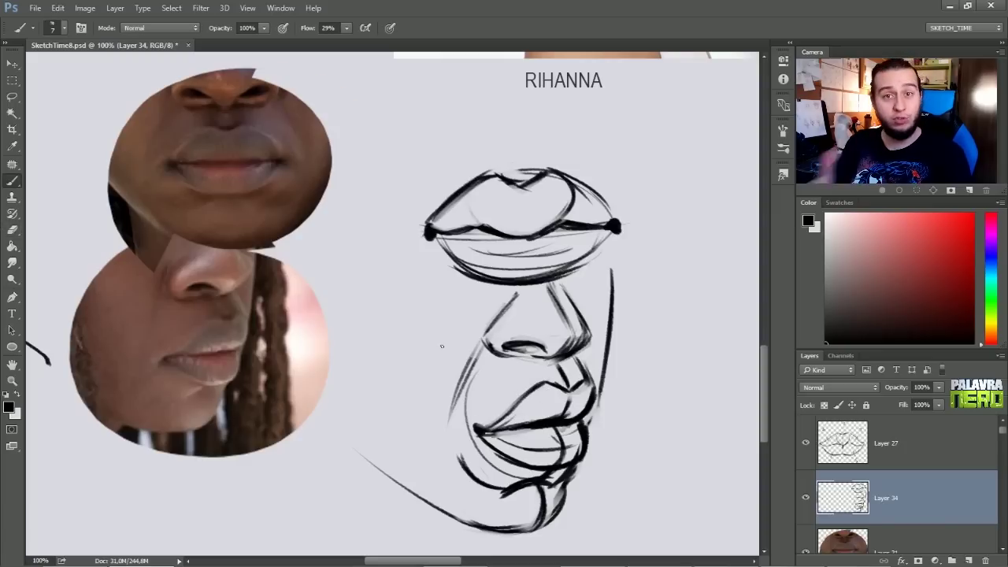
key("e")
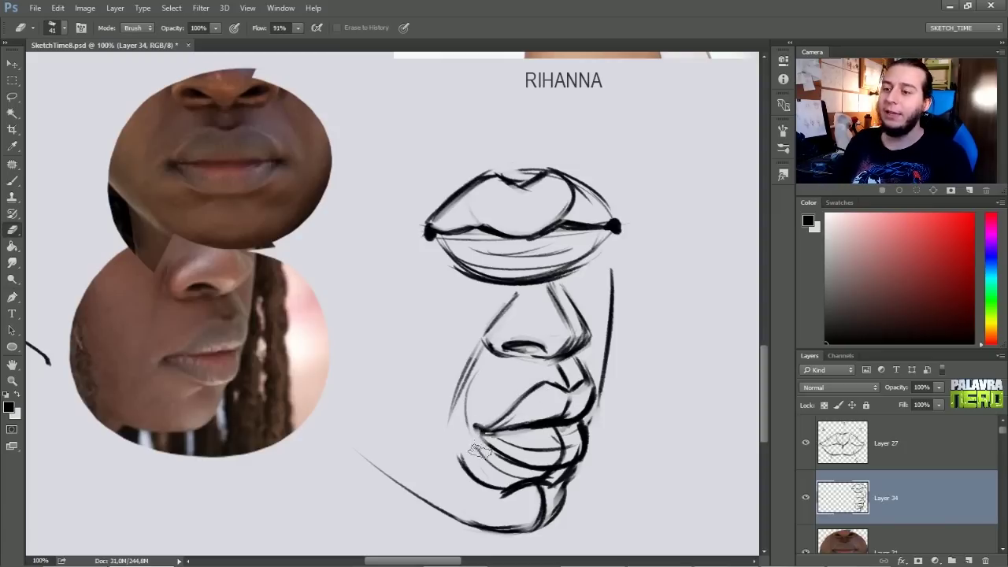
key("b")
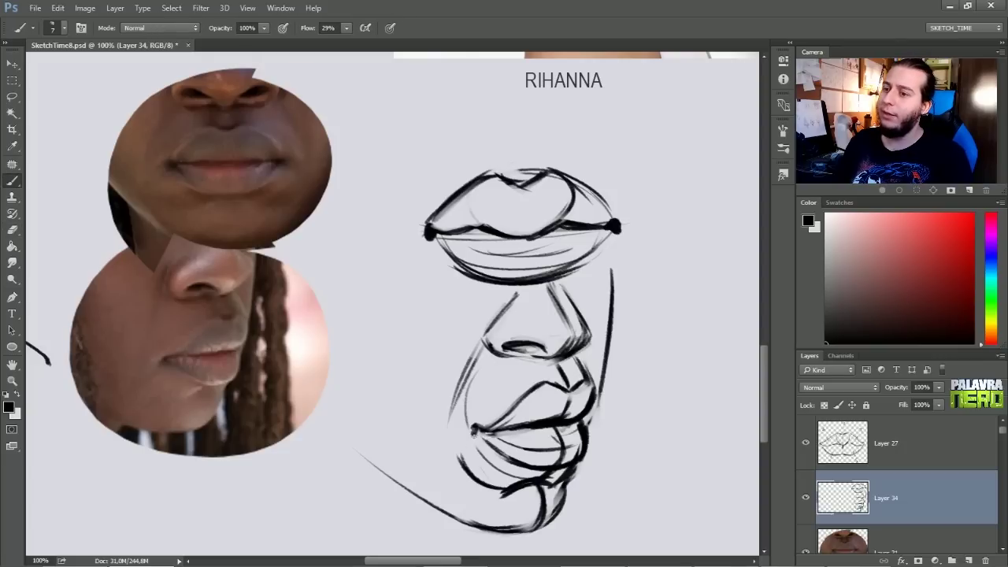
left_click_drag(531, 400, 482, 416)
Redraw the cheek fold running down from the nose wing and fade it with the eraser.
left_click_drag(433, 363, 398, 434)
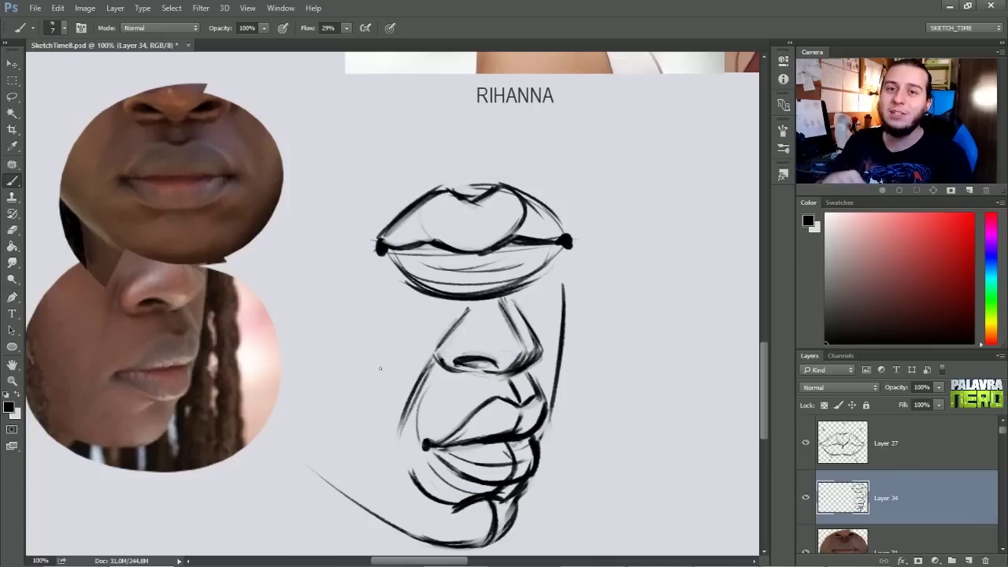
mouse_move(409, 403)
left_mouse_down()
mouse_move(431, 379)
mouse_move(432, 392)
left_mouse_up()
key("e")
left_click_drag(460, 355, 430, 419)
key("b")
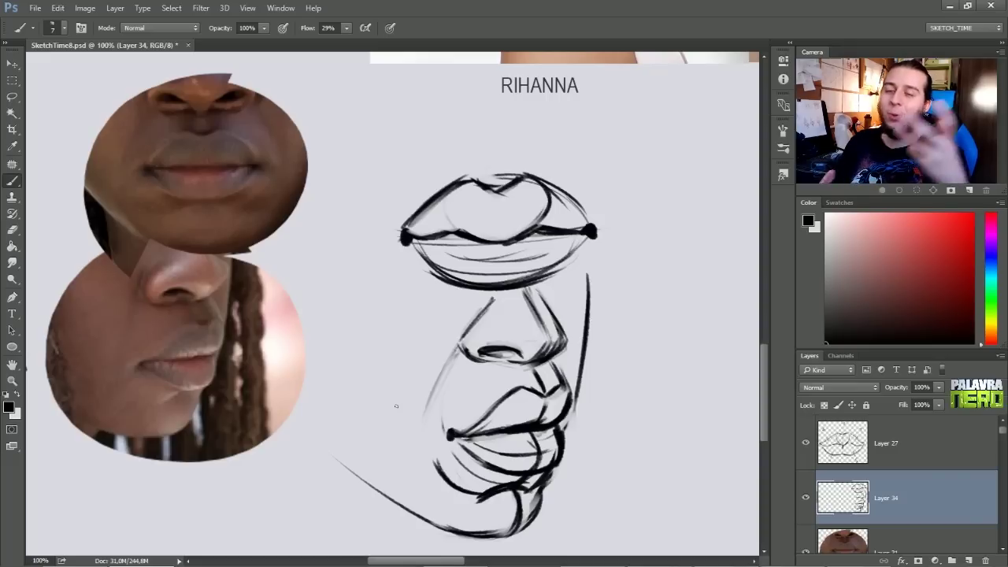
Add a light curve above the nostril for the nose wing and refine the nose base and bridge.
key("e")
key("b")
mouse_move(498, 306)
left_mouse_down()
mouse_move(474, 327)
mouse_move(490, 320)
mouse_move(465, 324)
left_mouse_up()
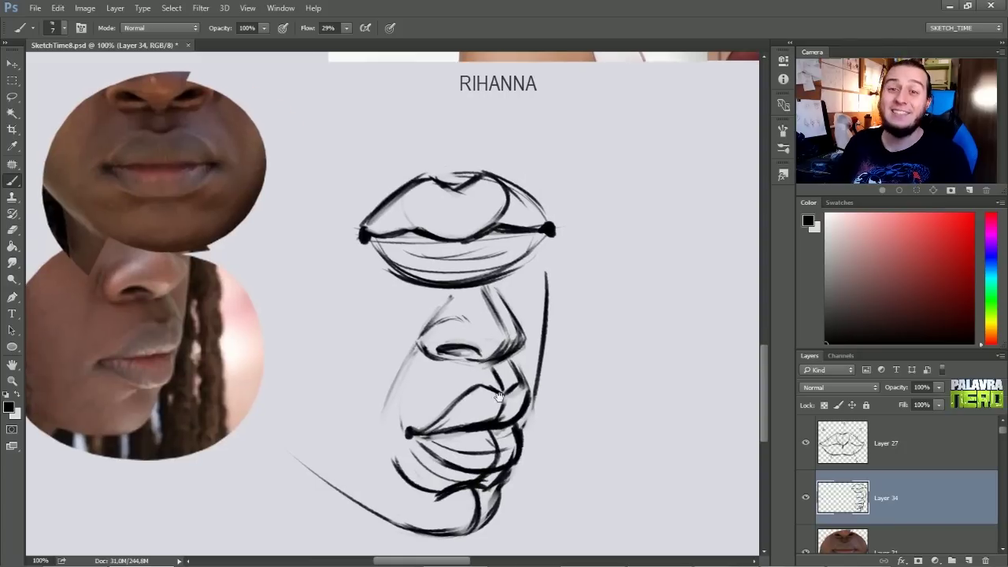
left_click_drag(473, 412, 439, 424)
key("e")
left_click_drag(481, 358, 471, 335)
key("b")
left_click_drag(457, 299, 492, 351)
Clean up the centre line across the three-quarter lips with eraser and brush strokes.
key("e")
mouse_move(480, 385)
left_mouse_down()
mouse_move(493, 400)
mouse_move(479, 375)
left_mouse_up()
key("b")
mouse_move(475, 373)
left_mouse_down()
mouse_move(495, 411)
mouse_move(475, 431)
mouse_move(488, 423)
mouse_move(472, 440)
mouse_move(479, 471)
left_mouse_up()
key("e")
key("b")
key("e")
key("b")
Refine the chin's centre curve and extend the far cheek line down to the lips.
mouse_move(481, 439)
left_mouse_down()
mouse_move(487, 471)
mouse_move(460, 471)
mouse_move(482, 495)
mouse_move(464, 498)
mouse_move(465, 518)
mouse_move(491, 465)
mouse_move(449, 496)
left_mouse_up()
key("e")
key("b")
key("e")
key("b")
left_click_drag(523, 369, 512, 389)
left_click_drag(525, 352, 513, 392)
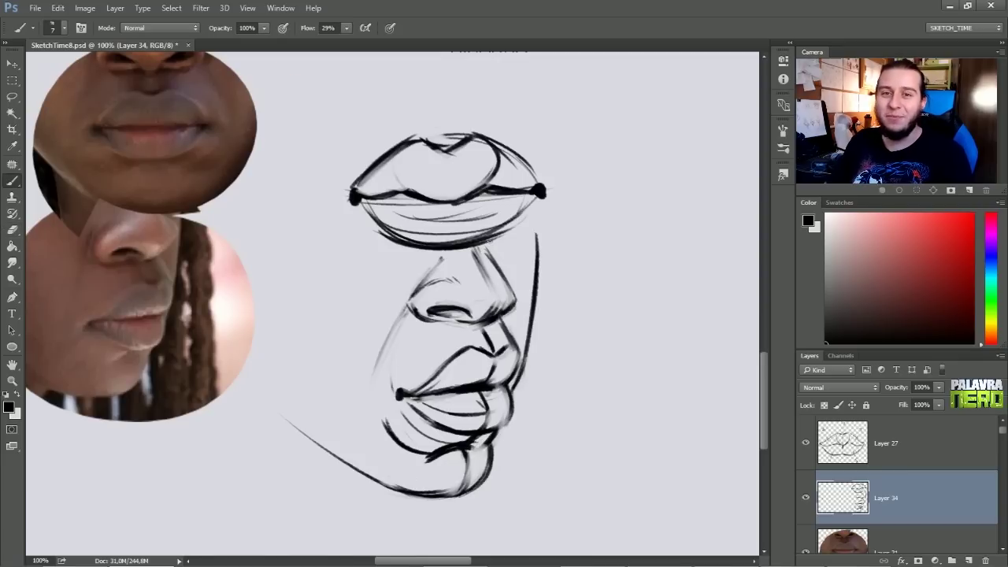
Darken the nose's right contour from the bridge to the tip and strengthen its underside.
left_click_drag(481, 244, 508, 285)
mouse_move(495, 263)
left_mouse_down()
mouse_move(512, 297)
mouse_move(500, 317)
left_mouse_up()
left_click_drag(476, 325, 459, 316)
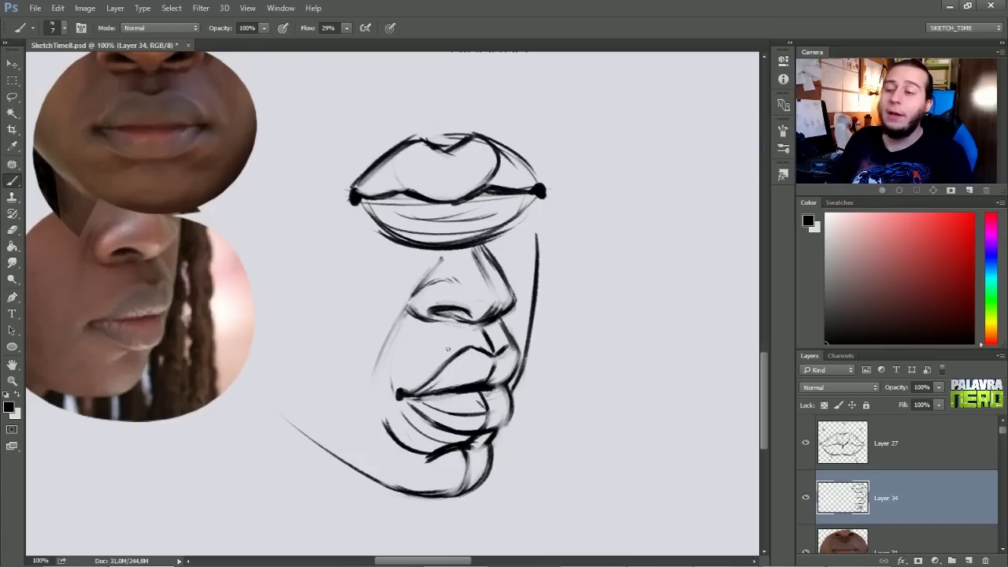
Strengthen the crease from the nose wing down the cheek beside the three-quarter lips.
mouse_move(411, 305)
left_mouse_down()
mouse_move(381, 353)
mouse_move(384, 345)
left_mouse_up()
left_click_drag(410, 308, 372, 374)
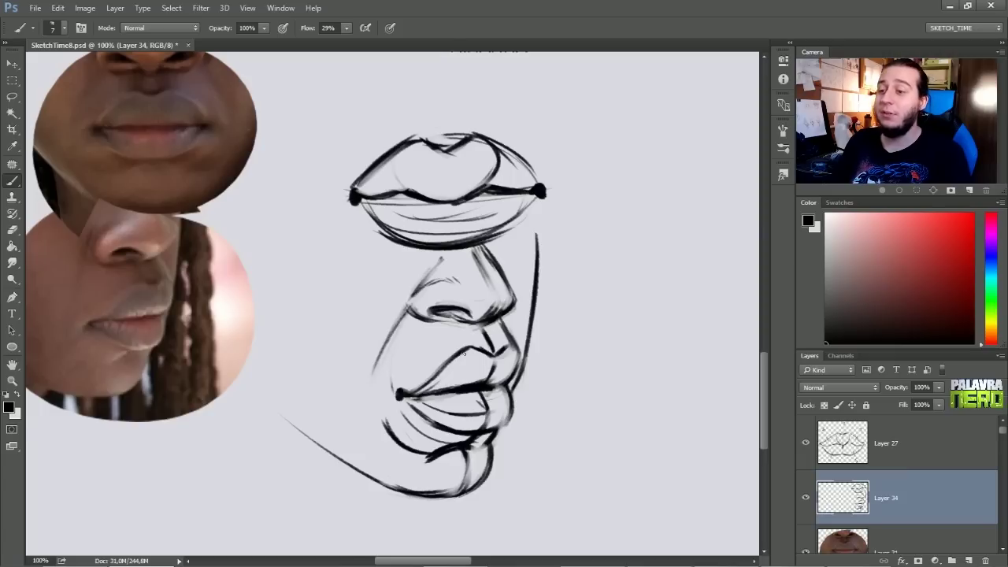
left_click_drag(454, 370, 460, 417)
left_click_drag(380, 454, 394, 476)
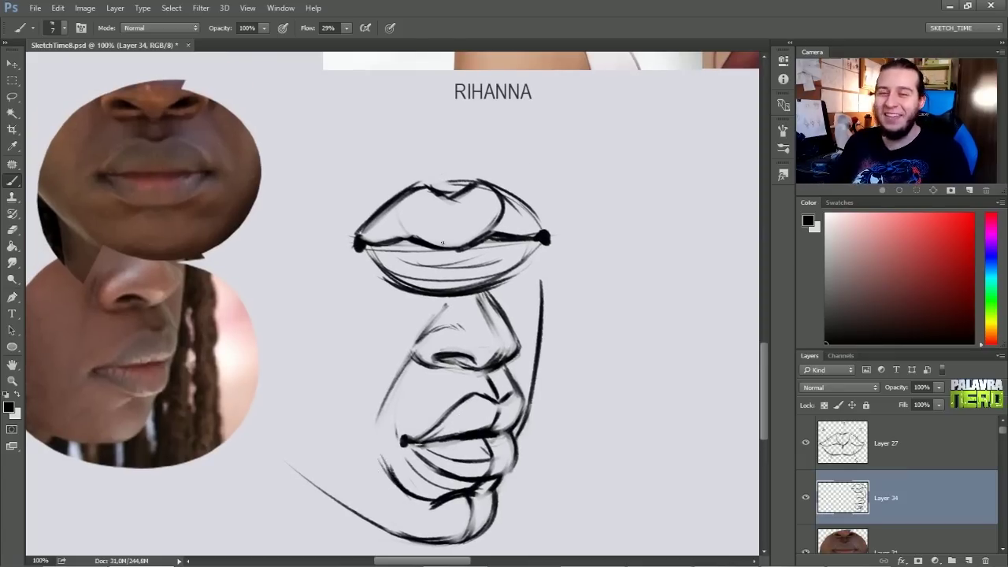
left_click_drag(407, 385, 399, 438)
Select the front-view lips sketch and move it up, clear of the three-quarter nose below.
key("l")
mouse_move(427, 184)
left_mouse_down()
mouse_move(308, 289)
mouse_move(415, 363)
left_mouse_up()
left_click_drag(515, 338, 427, 197)
left_click_drag(473, 323, 471, 297)
key("ctrl+d")
Soften the front-view lower lip by erasing its heavy contour and redrawing its bottom edge with lighter strokes.
key("e")
mouse_move(428, 343)
left_mouse_down()
mouse_move(461, 339)
mouse_move(383, 322)
mouse_move(364, 299)
mouse_move(433, 318)
mouse_move(498, 318)
mouse_move(378, 307)
mouse_move(525, 290)
left_mouse_up()
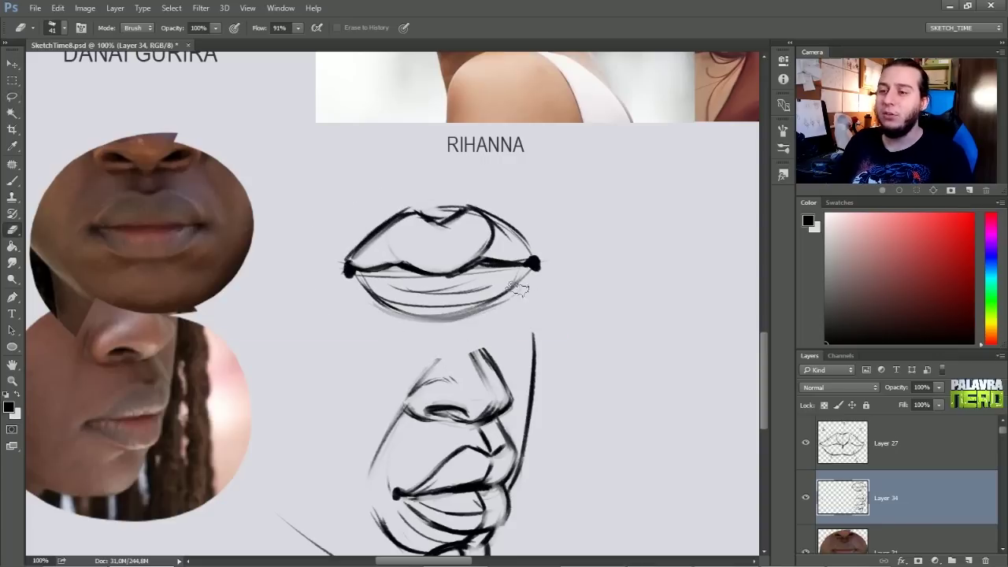
key("b")
left_click_drag(373, 306, 479, 319)
mouse_move(378, 300)
left_mouse_down()
mouse_move(442, 312)
mouse_move(501, 293)
mouse_move(533, 270)
mouse_move(394, 290)
mouse_move(441, 297)
mouse_move(498, 289)
mouse_move(363, 307)
mouse_move(387, 323)
mouse_move(483, 314)
left_mouse_up()
key("e")
key("b")
key("e")
left_click_drag(371, 318, 452, 323)
key("b")
key("e")
left_click_drag(374, 316, 461, 331)
Examine the finished front and three-quarter lip sketches beside their reference photos.
left_click_drag(468, 403, 456, 294)
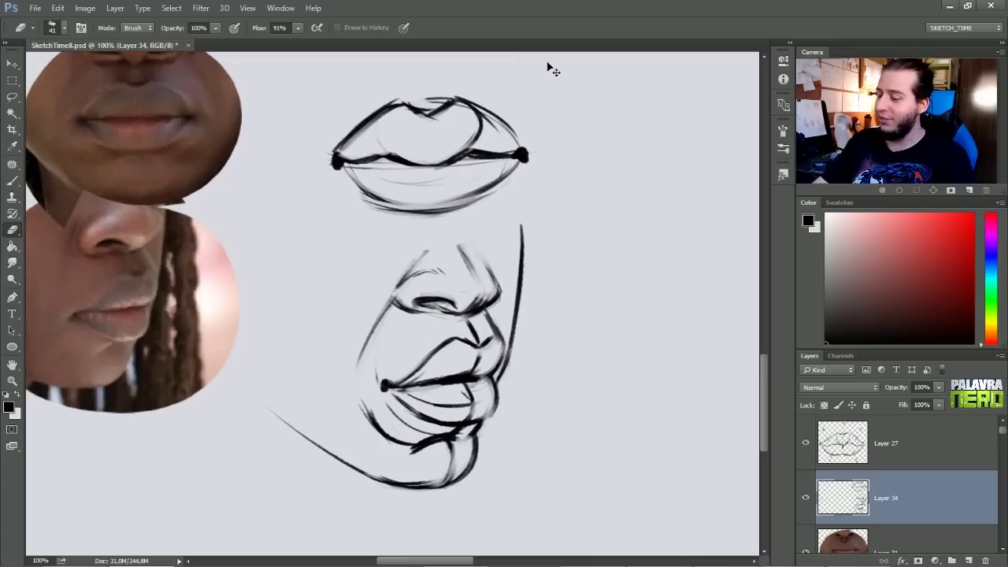
key("ctrl+minus")
left_click_drag(476, 326, 506, 355)
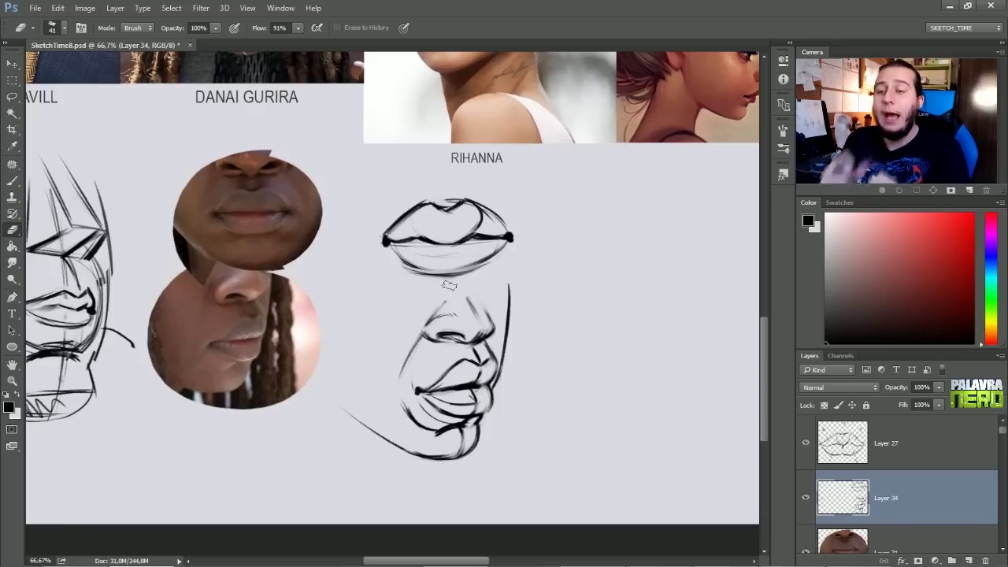
left_click_drag(439, 318, 424, 403)
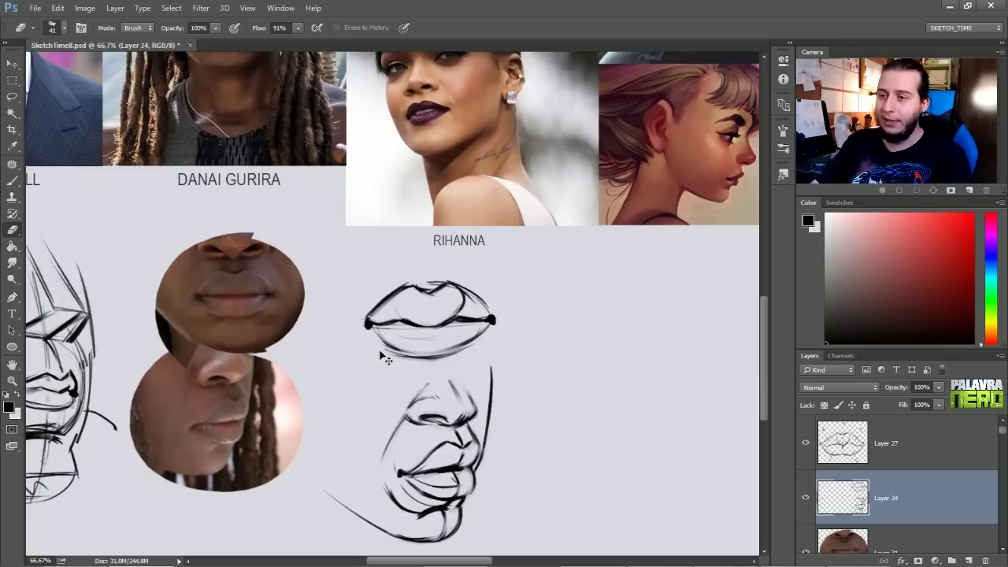
key("ctrl+minus")
left_click_drag(307, 337, 432, 375)
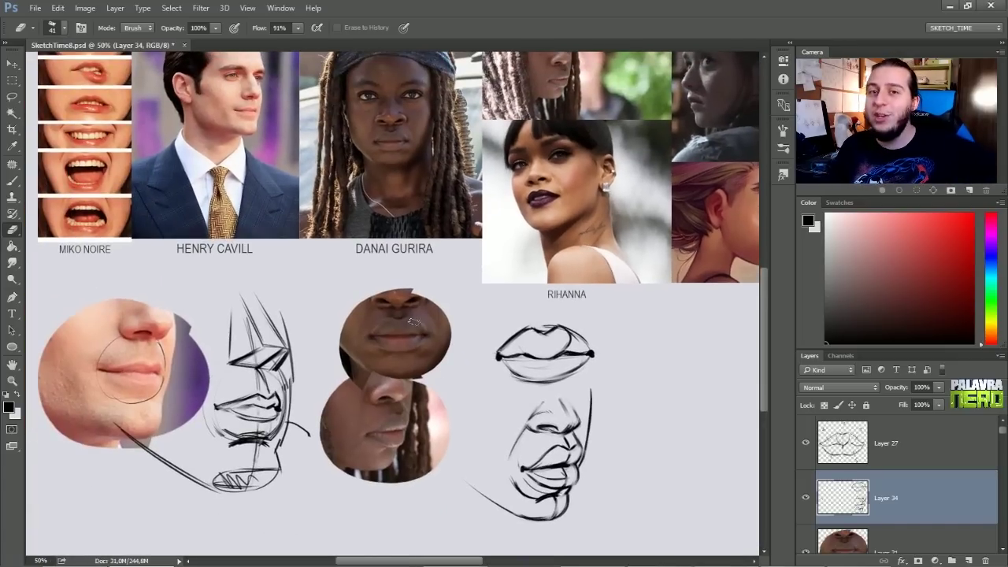
left_click_drag(483, 394, 260, 472)
mouse_move(304, 319)
left_mouse_down()
mouse_move(391, 410)
mouse_move(341, 299)
left_mouse_up()
Copy Rihanna's nose, lips and chin from her photo to a new layer and place the cutout in the empty canvas below.
key("v")
left_click(357, 289, "ctrl")
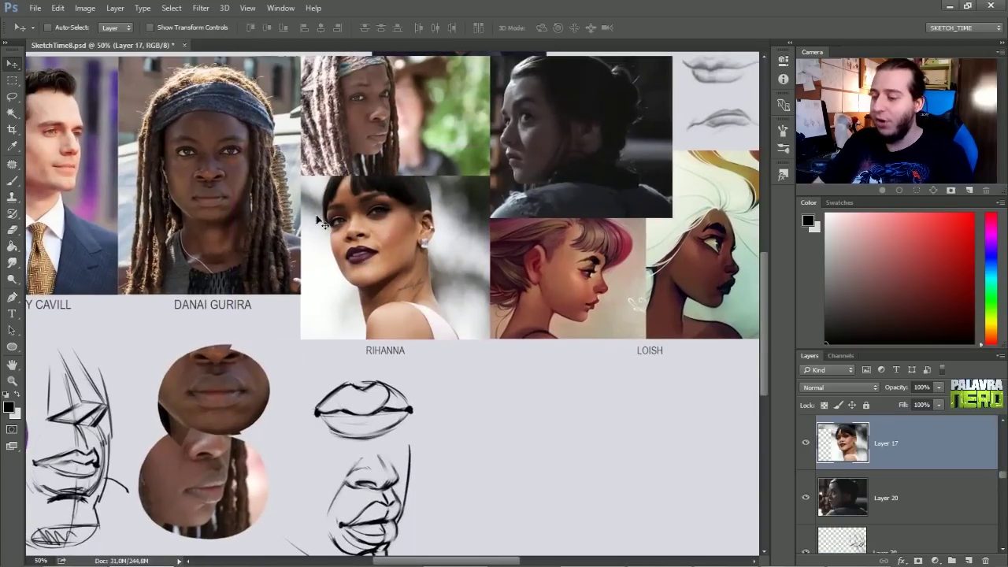
key("l")
mouse_move(354, 231)
left_mouse_down()
mouse_move(400, 262)
mouse_move(360, 228)
left_mouse_up()
key("ctrl+j")
key("v")
mouse_move(387, 265)
left_mouse_down()
mouse_move(546, 421)
mouse_move(438, 382)
left_mouse_up()
Enlarge the Rihanna cutout beside the finished sketches and add an empty layer above it.
key("ctrl+t")
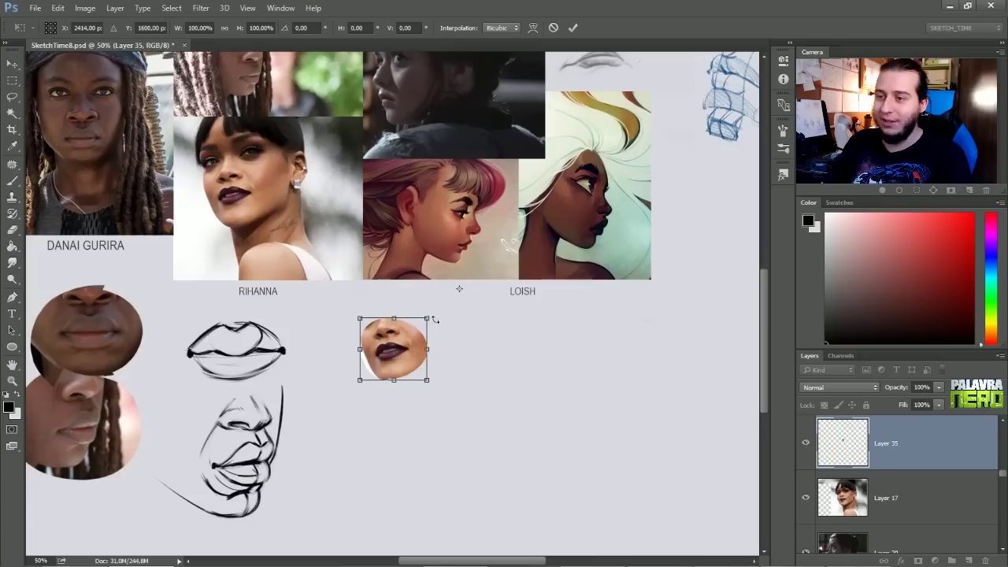
left_click_drag(430, 314, 470, 277)
key("Return")
key("ctrl+plus")
left_click_drag(427, 376, 407, 287)
left_click_drag(406, 288, 398, 358)
key("ctrl+shift+n")
key("Return")
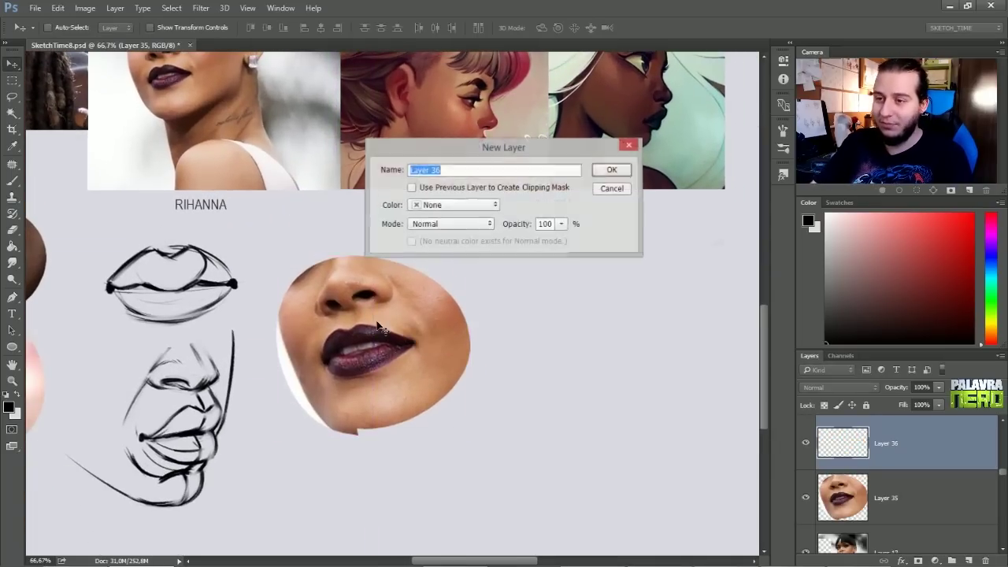
Sketch a mouth circle beside the Rihanna cutout with a curved centre line running through it.
key("ctrl+plus")
left_click_drag(454, 352, 357, 297)
key("b")
left_click_drag(489, 294, 404, 310)
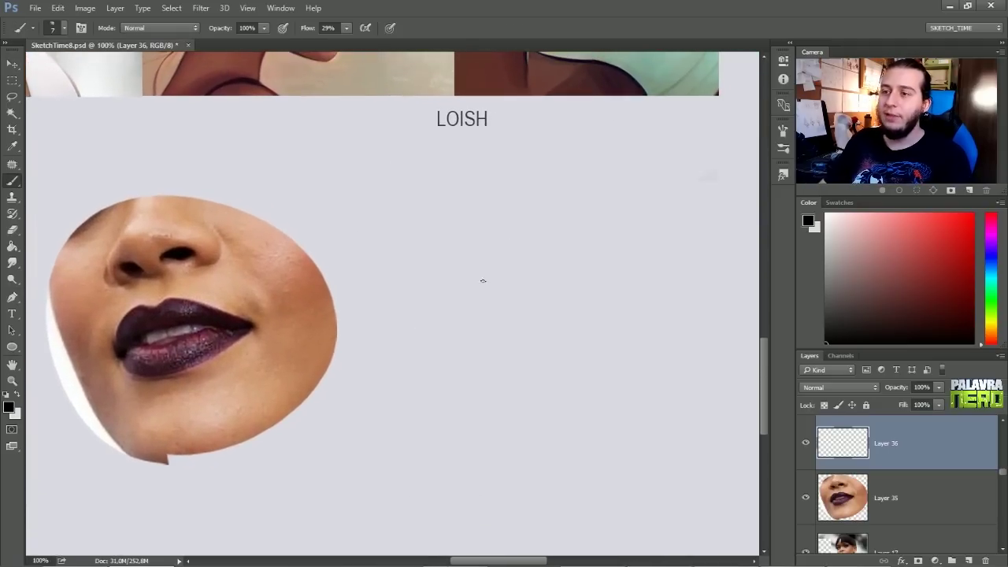
mouse_move(475, 139)
left_mouse_down()
mouse_move(493, 453)
mouse_move(520, 513)
mouse_move(508, 473)
left_mouse_up()
left_click_drag(441, 293, 416, 398)
mouse_move(497, 250)
left_mouse_down()
mouse_move(403, 370)
mouse_move(473, 250)
left_mouse_up()
Sketch the far side of the face, the chin ellipse and the jawline around the mouth circle.
left_click_drag(325, 247, 357, 319)
mouse_move(318, 214)
left_mouse_down()
mouse_move(367, 350)
mouse_move(430, 476)
left_mouse_up()
left_click_drag(359, 337, 417, 484)
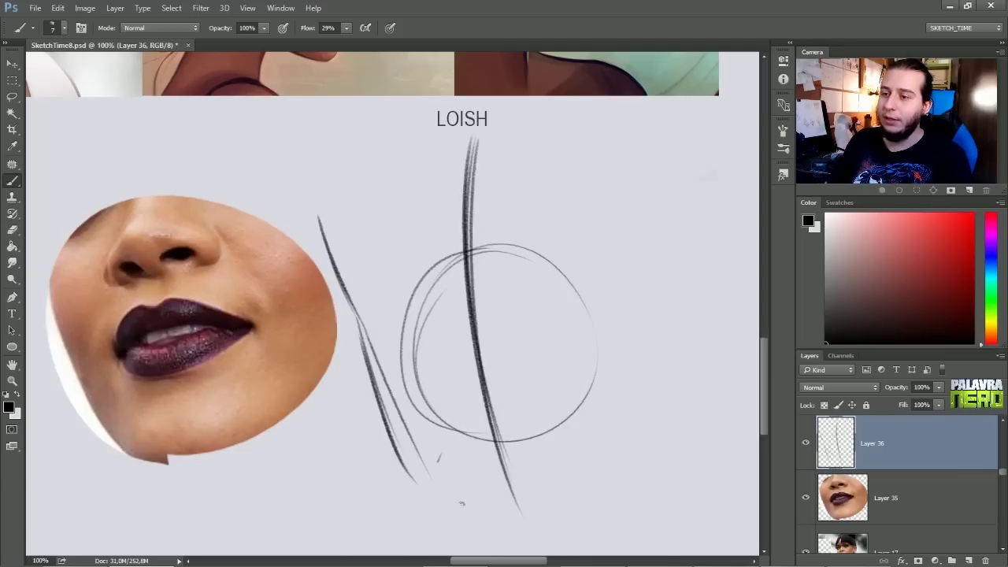
left_click_drag(444, 451, 473, 431)
mouse_move(405, 477)
left_mouse_down()
mouse_move(596, 491)
mouse_move(676, 441)
left_mouse_up()
Draw sweeping guide curves at nose level and block in the nose base and tip around the centre line.
left_click_drag(361, 292, 555, 157)
left_click_drag(354, 234, 667, 151)
left_click_drag(389, 216, 733, 162)
left_click_drag(369, 244, 670, 140)
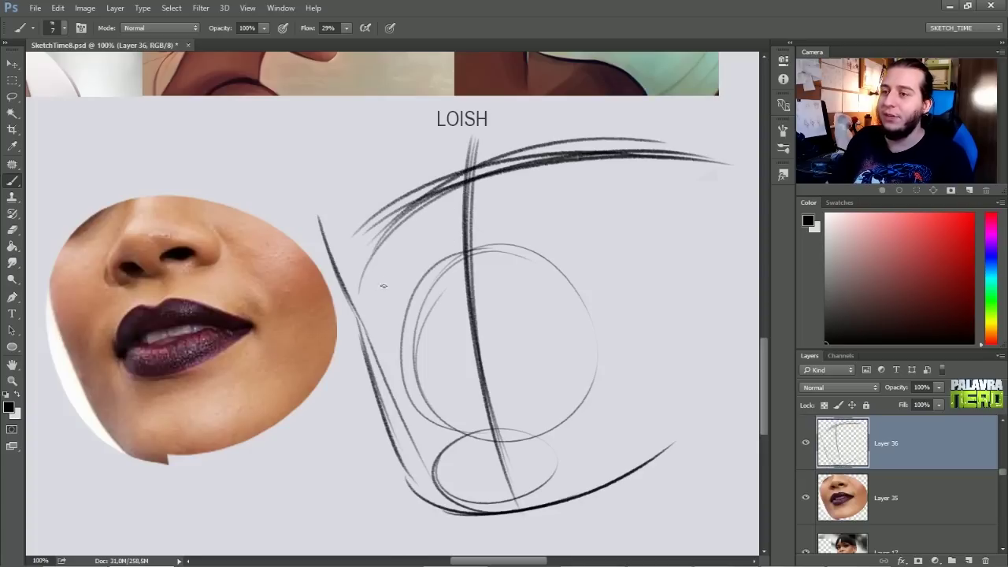
mouse_move(424, 217)
left_mouse_down()
mouse_move(544, 173)
mouse_move(561, 190)
mouse_move(549, 175)
left_mouse_up()
mouse_move(417, 214)
left_mouse_down()
mouse_move(415, 237)
mouse_move(495, 142)
left_mouse_up()
mouse_move(438, 164)
left_mouse_down()
mouse_move(547, 175)
mouse_move(529, 129)
mouse_move(540, 151)
left_mouse_up()
mouse_move(412, 224)
left_mouse_down()
mouse_move(462, 123)
mouse_move(495, 100)
left_mouse_up()
Reinforce the mouth circle and sketch the curved crease between the lower lip and the chin.
left_click_drag(421, 225, 415, 358)
mouse_move(401, 260)
left_mouse_down()
mouse_move(401, 371)
mouse_move(487, 441)
left_mouse_up()
mouse_move(593, 408)
left_mouse_down()
mouse_move(415, 246)
mouse_move(515, 417)
left_mouse_up()
left_click_drag(572, 254, 461, 426)
mouse_move(564, 412)
left_mouse_down()
mouse_move(488, 233)
mouse_move(587, 330)
mouse_move(417, 378)
mouse_move(520, 386)
left_mouse_up()
left_click_drag(429, 456, 529, 395)
left_click_drag(451, 425, 555, 400)
left_click_drag(430, 438, 551, 393)
Enlarge the eraser to 63 px and fade the construction lines of the mouth circle and nose base.
key("e")
mouse_move(403, 382)
left_mouse_down()
mouse_move(406, 264)
mouse_move(461, 252)
left_mouse_up()
right_click(511, 232)
left_click(585, 224)
left_click(493, 257)
mouse_move(495, 256)
left_mouse_down()
mouse_move(518, 360)
mouse_move(402, 315)
mouse_move(581, 260)
mouse_move(430, 258)
left_mouse_up()
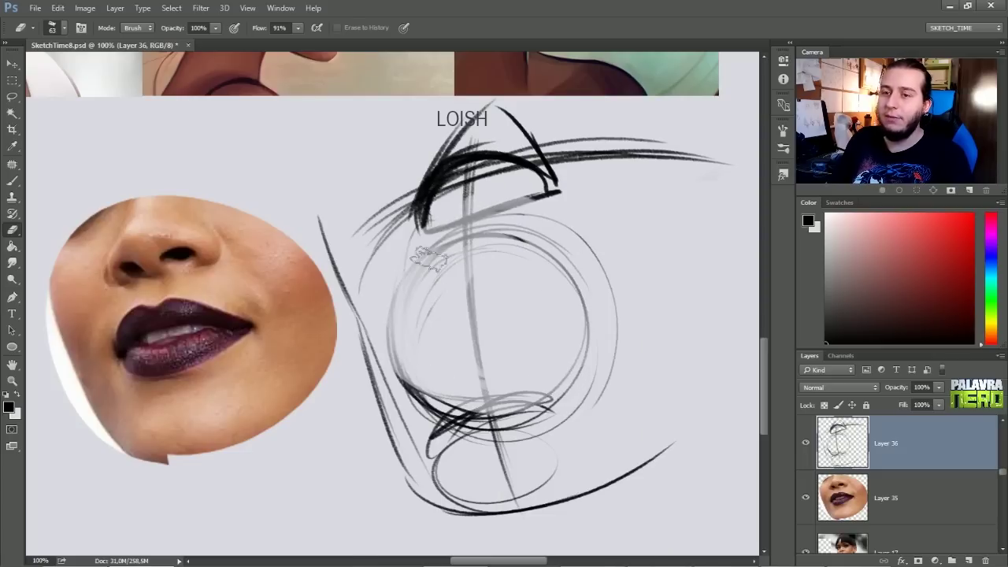
Draw the philtrum edge, the upper lip's contour and the arched mouth line from corner to corner.
key("b")
left_click_drag(469, 209, 457, 251)
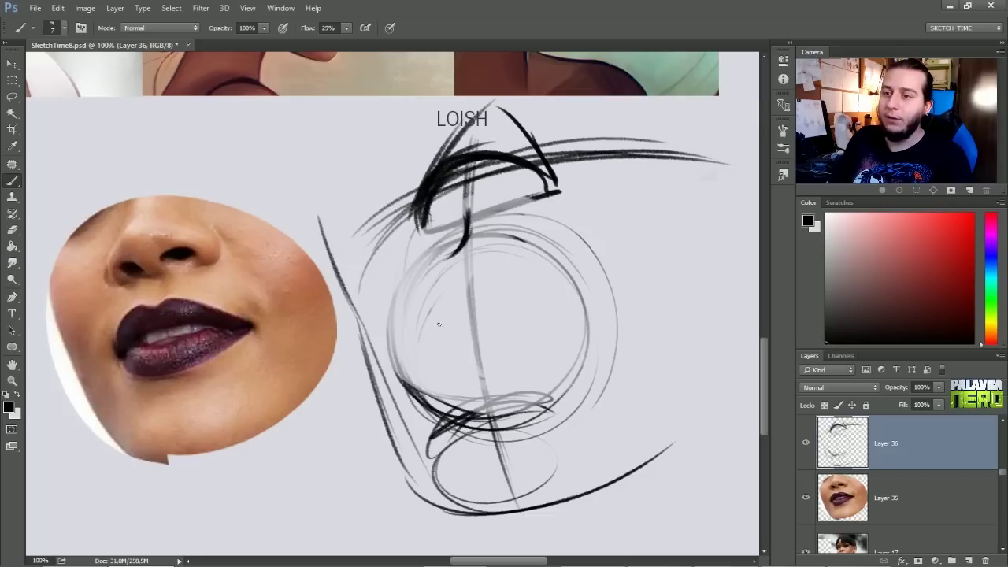
left_click_drag(410, 273, 400, 345)
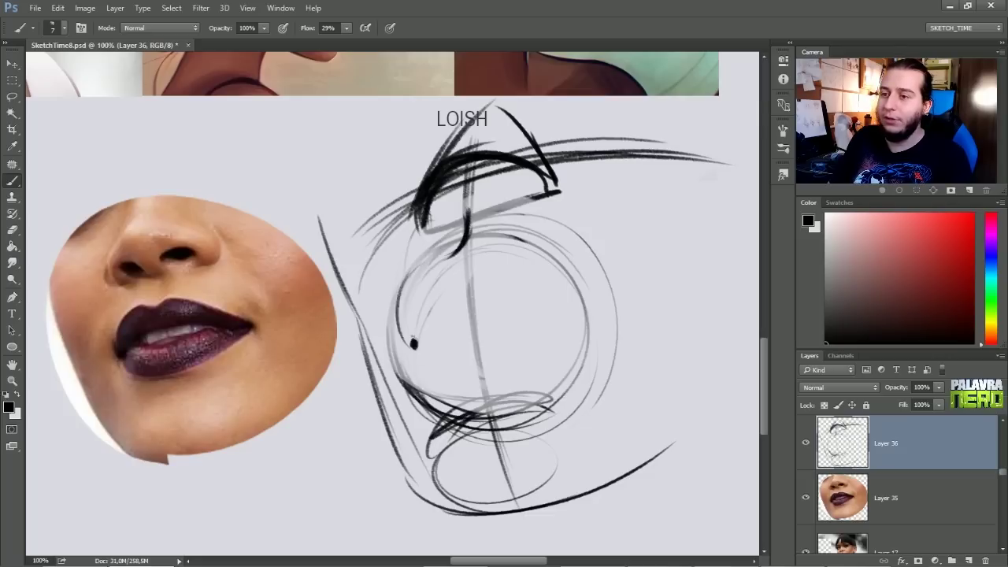
mouse_move(455, 298)
left_mouse_down()
mouse_move(480, 288)
mouse_move(566, 292)
mouse_move(427, 316)
mouse_move(579, 292)
mouse_move(493, 243)
mouse_move(405, 279)
mouse_move(509, 245)
left_mouse_up()
mouse_move(422, 339)
left_mouse_down()
mouse_move(536, 282)
mouse_move(416, 339)
mouse_move(523, 279)
left_mouse_up()
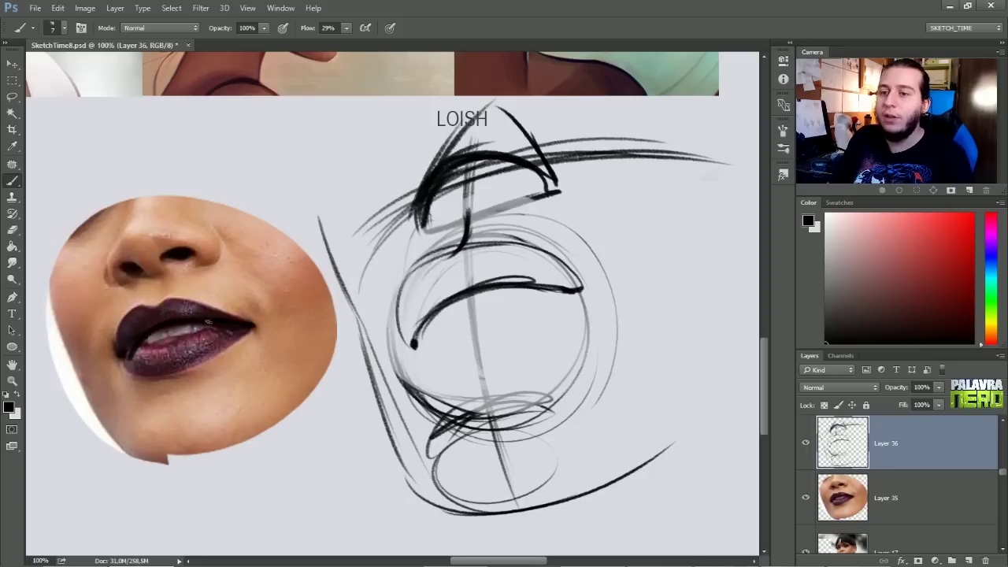
Trace the arched upper mouth line over Rihanna's lips in light red and restore black as the brush colour.
left_click(920, 211)
left_click_drag(124, 351, 249, 324)
key("ctrl+z")
left_click_drag(123, 351, 249, 325)
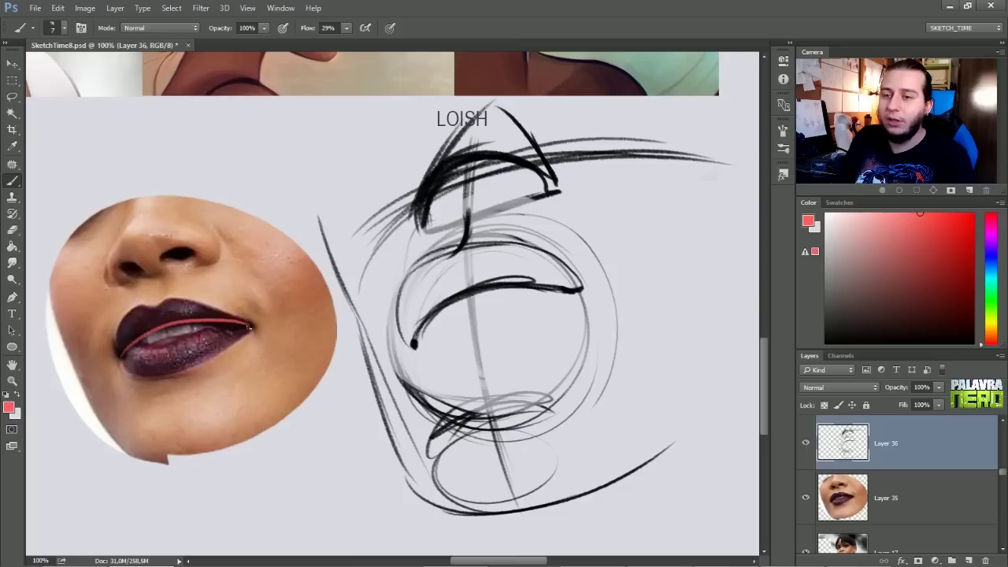
left_click_drag(881, 256, 954, 315)
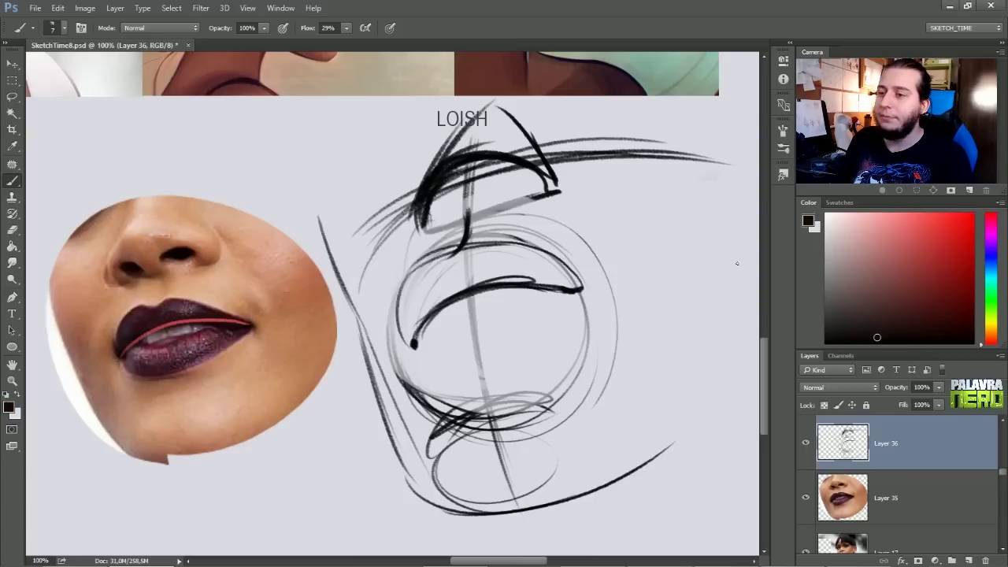
Define the cupid's bow and darken the upper lip outline down to both mouth corners.
left_click_drag(457, 264, 474, 242)
key("e")
mouse_move(432, 246)
left_mouse_down()
mouse_move(455, 243)
mouse_move(460, 254)
mouse_move(405, 295)
mouse_move(400, 325)
left_mouse_up()
key("b")
left_click_drag(411, 278, 410, 331)
left_click_drag(472, 240, 561, 274)
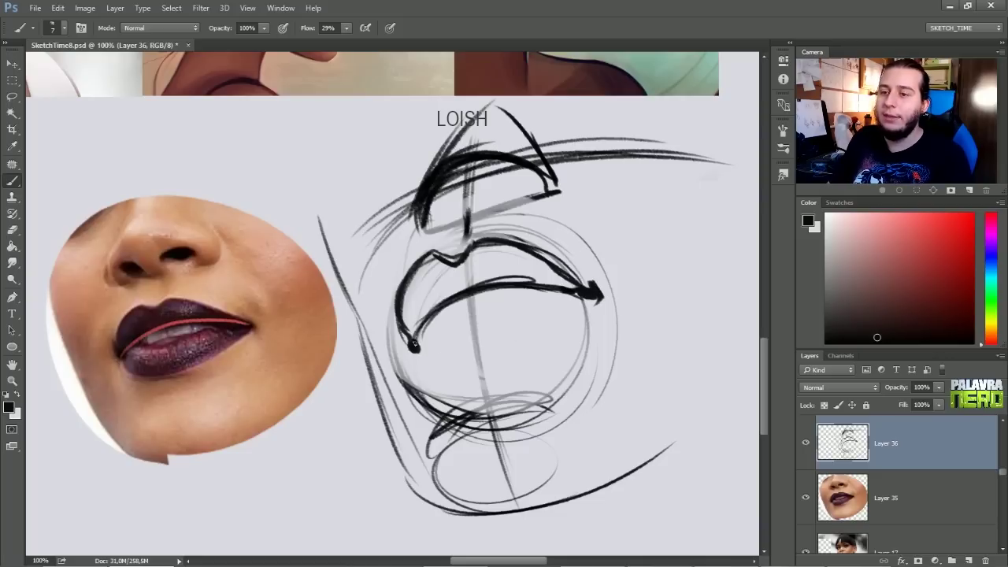
Draw the upper lip's lower edge and the lower lip outline, and clean up the overlapping lines beneath the mouth.
left_click_drag(448, 314, 537, 286)
left_click_drag(433, 368, 482, 361)
left_click_drag(416, 351, 529, 353)
left_click_drag(457, 367, 578, 301)
left_click_drag(411, 361, 512, 361)
left_click_drag(443, 383, 512, 370)
mouse_move(458, 413)
left_mouse_down()
mouse_move(546, 389)
mouse_move(544, 406)
mouse_move(475, 430)
mouse_move(397, 390)
mouse_move(504, 389)
left_mouse_up()
key("e")
key("b")
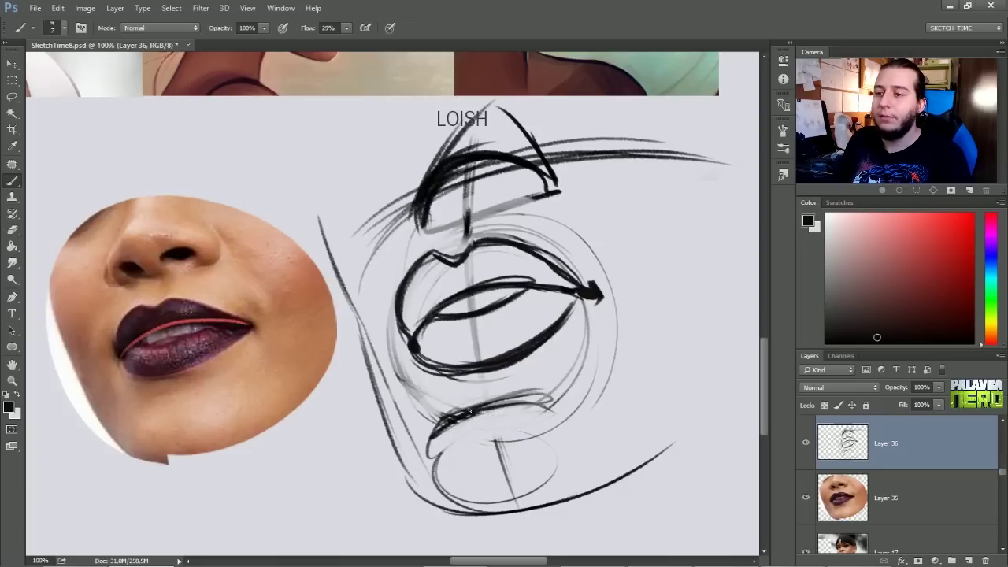
Draw the lower lip's inner edge with short shading strokes and reinforce the crease under the lip.
left_click_drag(443, 416, 552, 394)
left_click_drag(422, 346, 535, 323)
left_click_drag(613, 371, 562, 375)
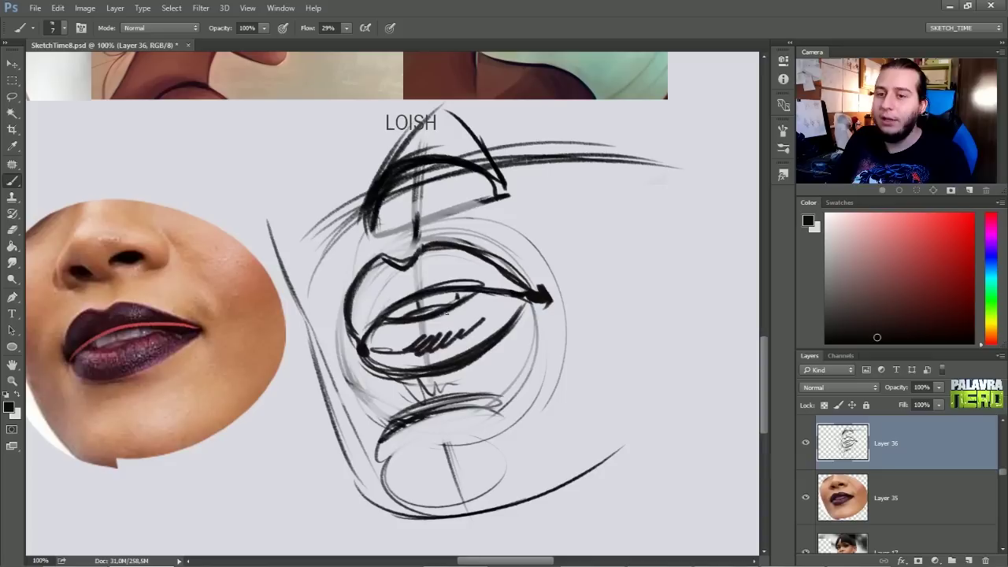
Erase and redraw the cupid's bow and philtrum, and continue the centre line down through the lips and chin.
key("e")
left_click_drag(378, 259, 413, 261)
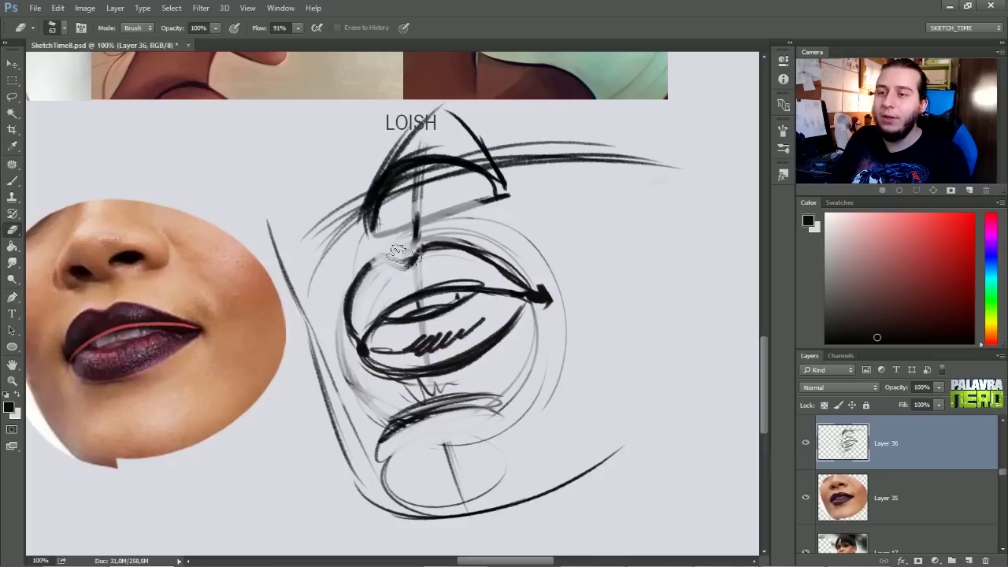
key("b")
left_click_drag(410, 225, 400, 259)
mouse_move(428, 317)
left_mouse_down()
mouse_move(410, 365)
mouse_move(423, 486)
left_mouse_up()
left_click_drag(422, 420, 460, 514)
Extend the centre line up through the nose and reinforce the arch of the nose base.
mouse_move(412, 242)
left_mouse_down()
mouse_move(390, 170)
mouse_move(364, 211)
mouse_move(438, 152)
left_mouse_up()
key("e")
key("b")
left_click_drag(373, 179, 452, 157)
mouse_move(418, 213)
left_mouse_down()
mouse_move(385, 170)
mouse_move(409, 125)
left_mouse_up()
Strengthen the centre line through the nose, lips and chin of the Henry Cavill sketch.
left_click_drag(130, 492, 703, 336)
left_click_drag(462, 215, 434, 163)
left_click_drag(290, 327, 800, 327)
mouse_move(322, 171)
left_mouse_down()
mouse_move(367, 296)
mouse_move(403, 319)
left_mouse_up()
left_click_drag(400, 319, 404, 334)
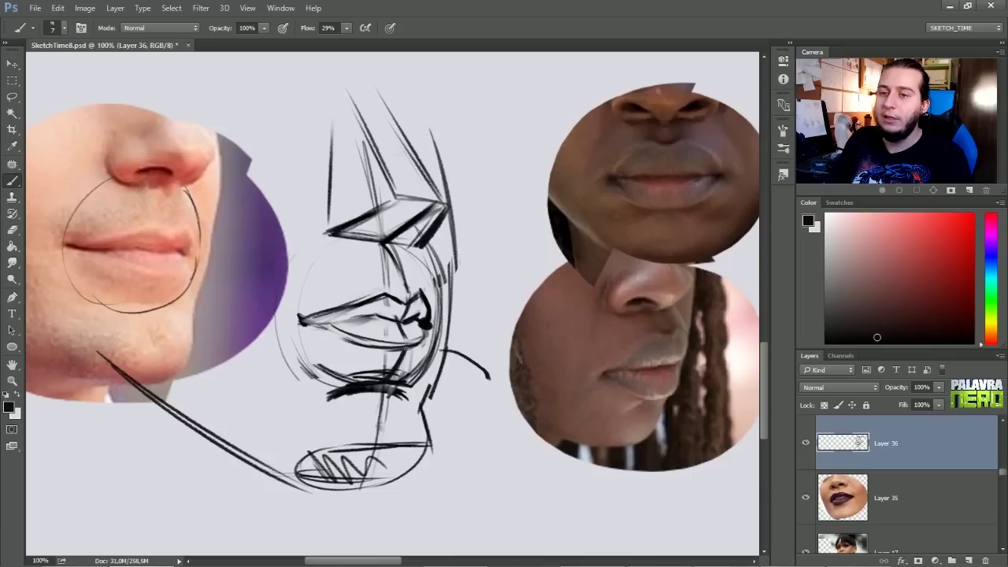
mouse_move(392, 392)
left_mouse_down()
mouse_move(394, 465)
mouse_move(362, 493)
left_mouse_up()
left_click_drag(386, 242, 408, 309)
left_click_drag(430, 202, 351, 78)
Select the layer of the Danai Gurira sketch and lighten the centre curve on its chin.
mouse_move(572, 344)
left_mouse_down()
mouse_move(70, 138)
mouse_move(485, 431)
left_mouse_up()
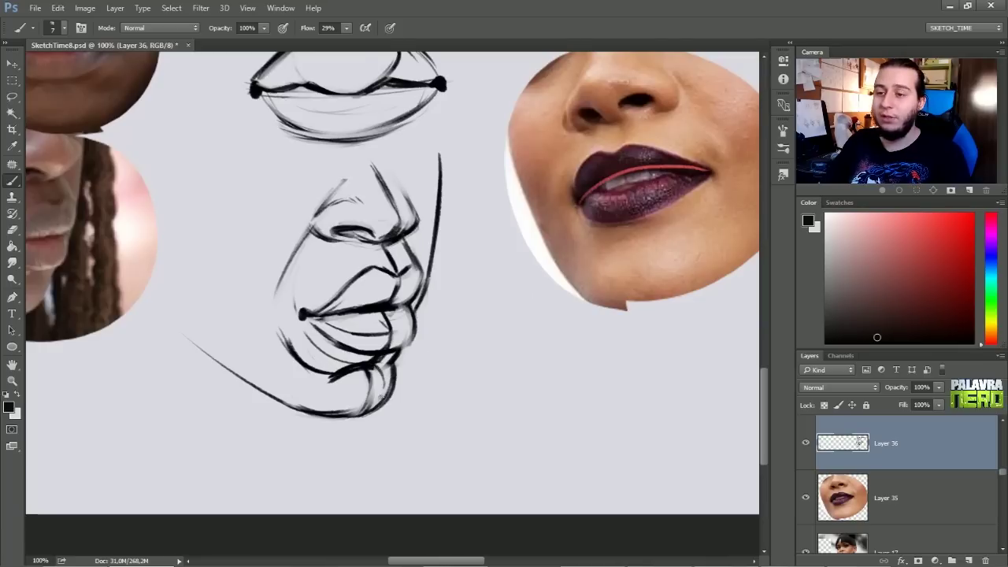
key("e")
key("b")
key("e")
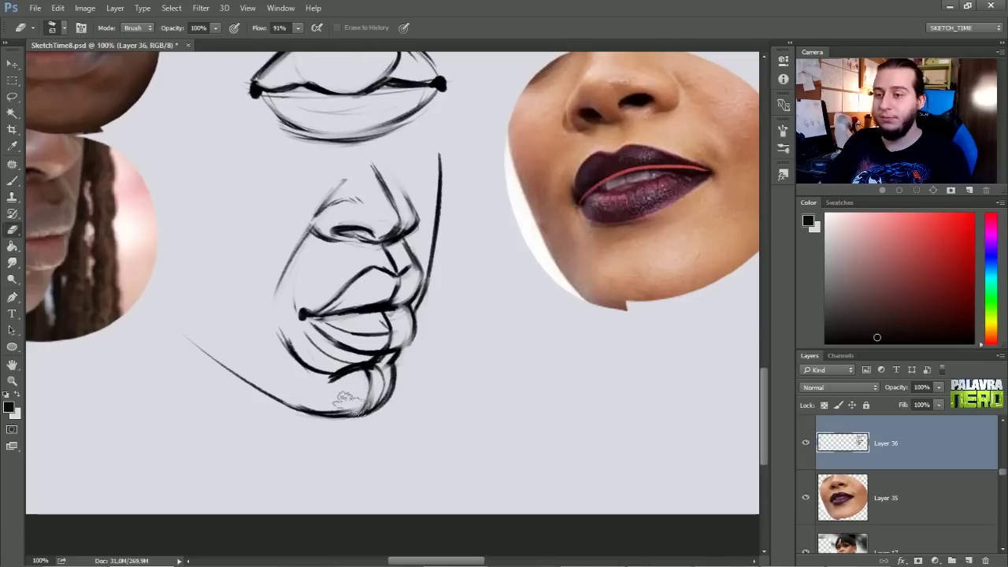
key("v")
left_click(373, 386, "ctrl")
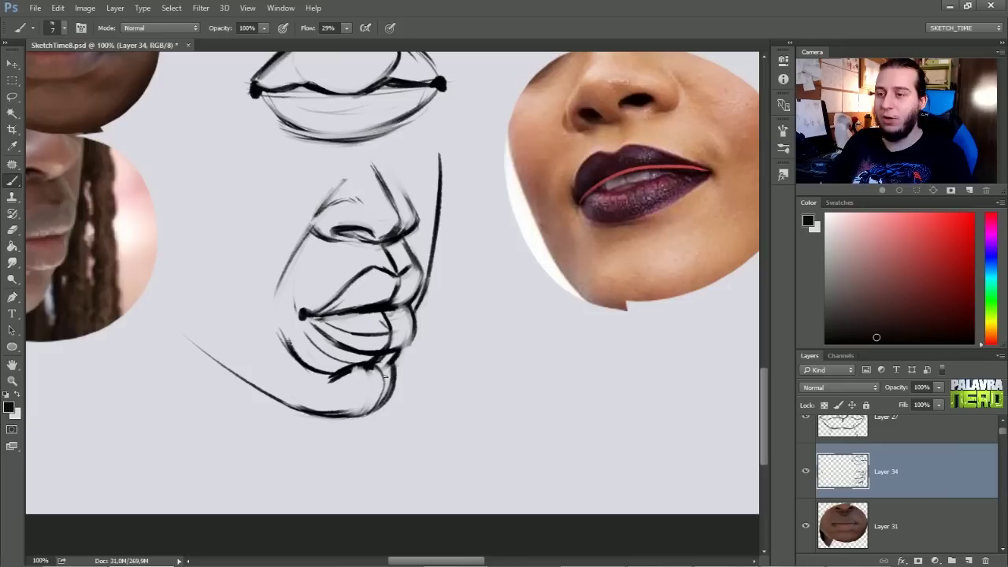
Copy the nose, mouth and chin from the dark-jacketed man's portrait to a new layer and move the cutout toward the sketches.
left_click_drag(493, 261, 323, 366)
left_click_drag(469, 273, 339, 309)
left_click_drag(436, 230, 323, 263)
key("ctrl+minus")
key("ctrl+minus")
left_click_drag(438, 271, 491, 541)
left_click(310, 178, "ctrl")
key("l")
mouse_move(330, 167)
left_mouse_down()
mouse_move(271, 130)
mouse_move(338, 180)
mouse_move(329, 167)
left_mouse_up()
key("ctrl+j")
key("v")
left_click_drag(328, 215, 482, 495)
Place the man's mouth cutout beside the Rihanna sketch and enlarge it to about 230%.
left_click_drag(494, 479, 254, 246)
left_click_drag(254, 240, 512, 416)
key("ctrl+t")
left_click_drag(498, 333, 541, 286)
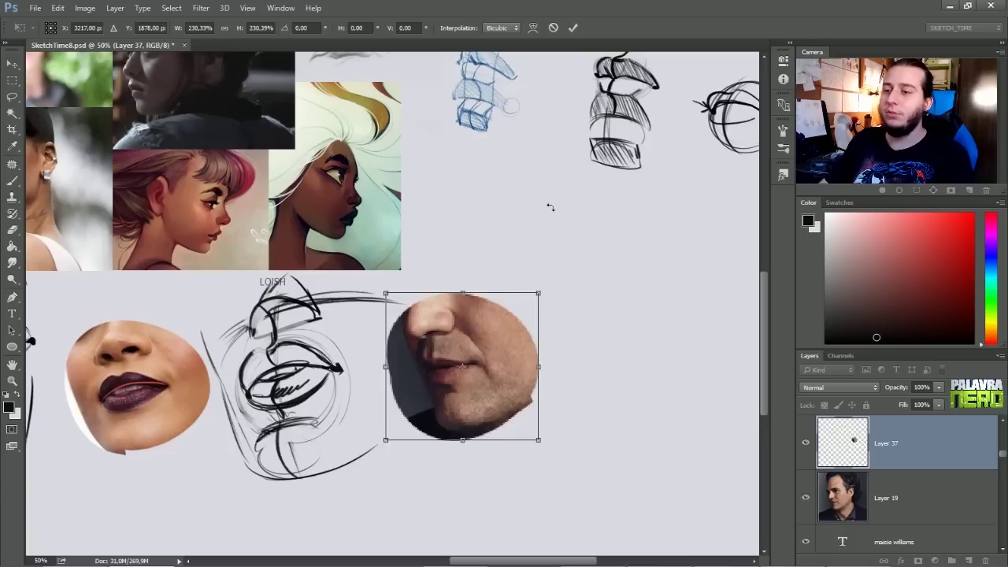
key("Return")
key("ctrl+plus")
left_click_drag(492, 217, 337, 186)
key("ctrl+shift+n")
key("Return")
key("ctrl+plus")
left_click_drag(377, 354, 369, 325)
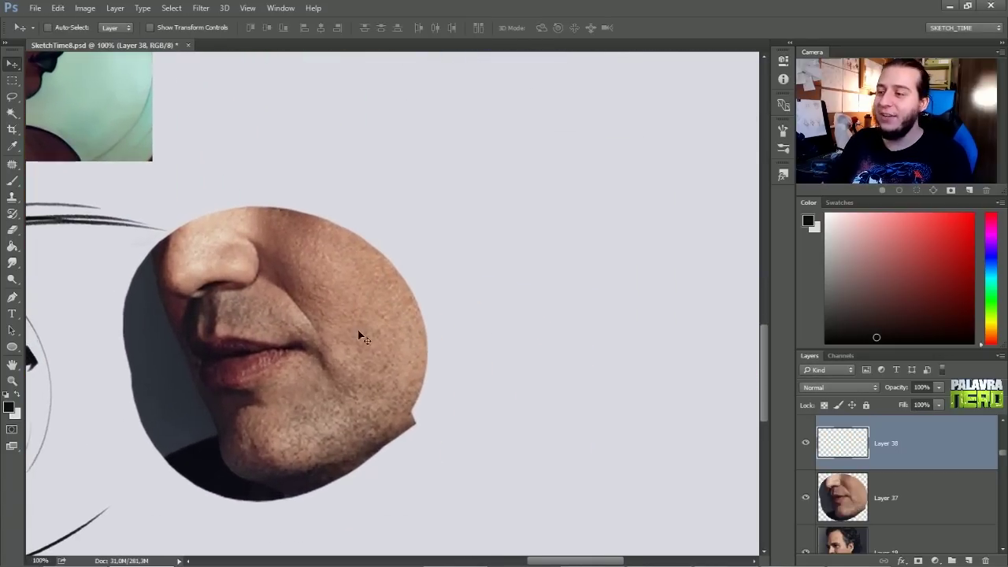
key("ctrl+e")
Brighten the midtones of the man's mouth cutout with Levels and shift its hue toward yellow-green.
key("ctrl+l")
mouse_move(857, 371)
left_mouse_down()
mouse_move(823, 376)
mouse_move(857, 373)
left_mouse_up()
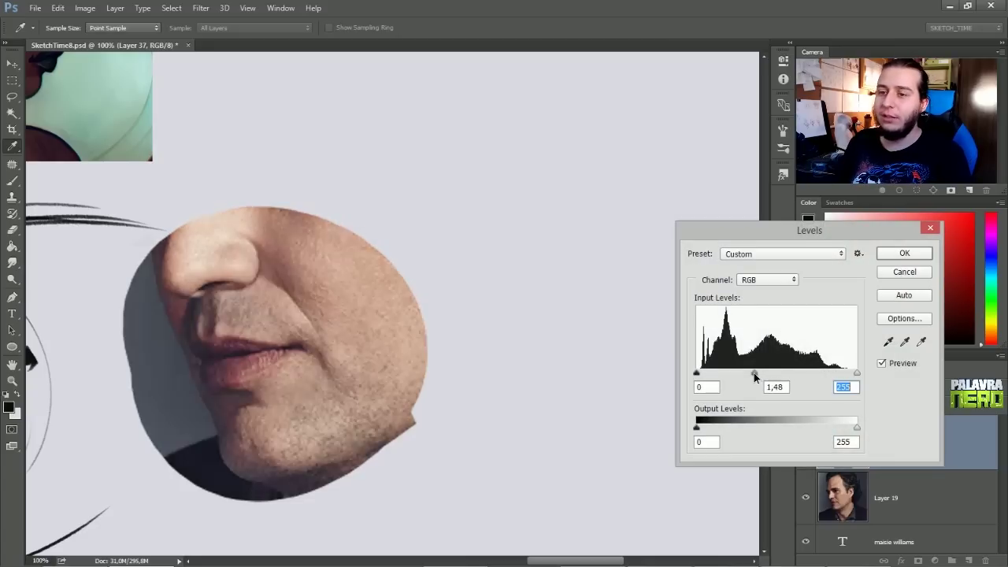
left_click(758, 374)
key("Return")
key("ctrl+u")
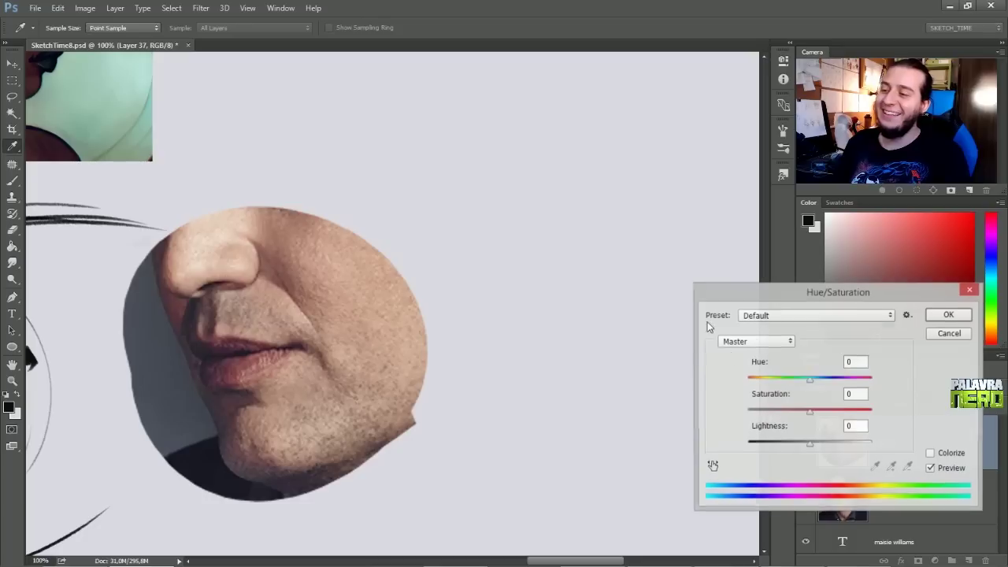
left_click_drag(809, 380, 837, 387)
left_click(949, 315)
Add an empty layer and sketch the front face line, chin and jaw beside the man's mouth cutout.
mouse_move(501, 398)
left_mouse_down()
mouse_move(453, 394)
mouse_move(383, 325)
left_mouse_up()
key("ctrl+shift+n")
key("Return")
key("b")
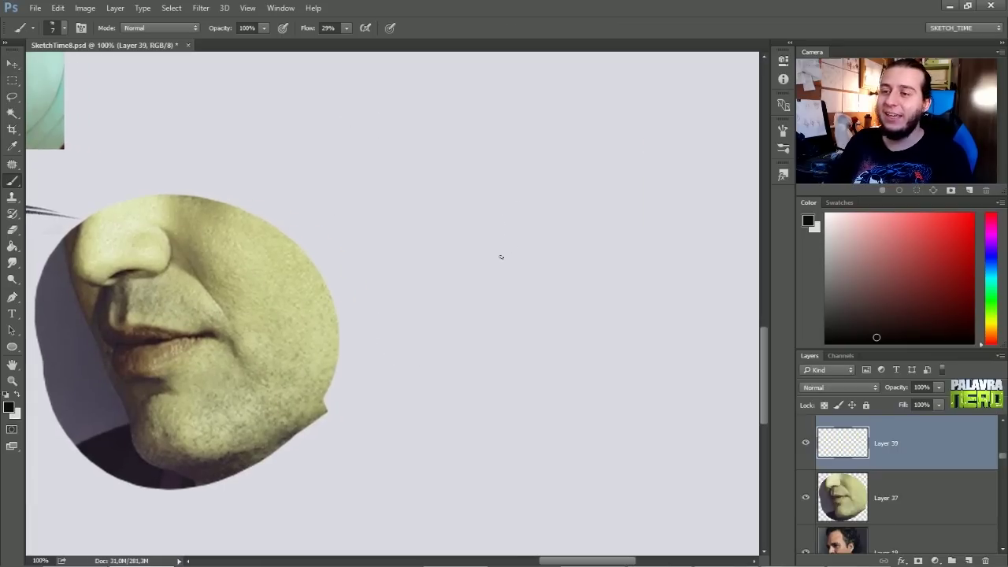
left_click_drag(449, 176, 510, 427)
left_click_drag(450, 194, 520, 437)
mouse_move(522, 388)
left_mouse_down()
mouse_move(509, 445)
mouse_move(575, 468)
mouse_move(630, 463)
mouse_move(741, 407)
left_mouse_up()
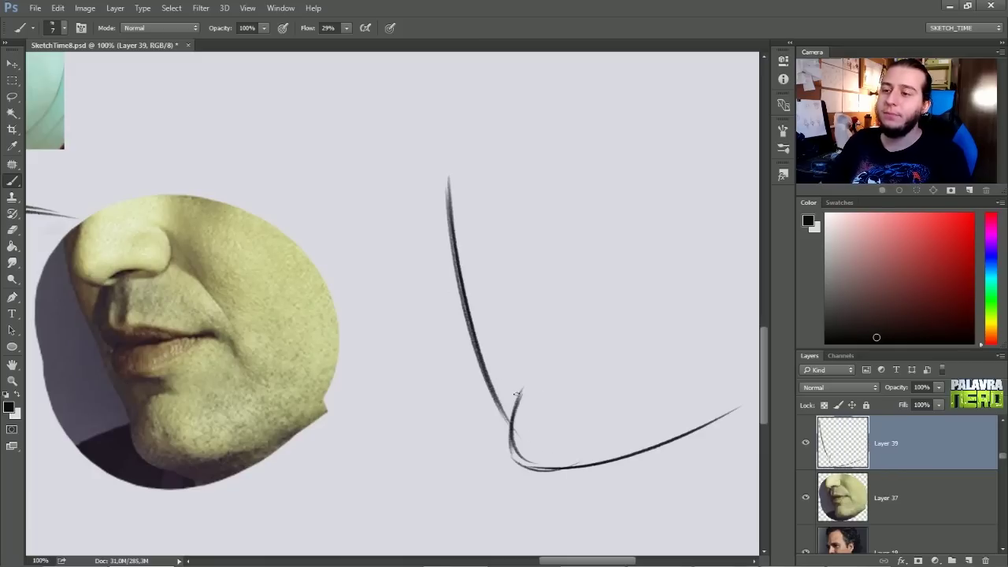
Sketch the front curve of the muzzle down to the chin crease and block in the nose's bridge and base.
mouse_move(508, 261)
left_mouse_down()
mouse_move(488, 370)
mouse_move(524, 394)
left_mouse_up()
left_click_drag(513, 250, 487, 344)
left_click_drag(506, 288, 495, 370)
left_click_drag(471, 232, 501, 113)
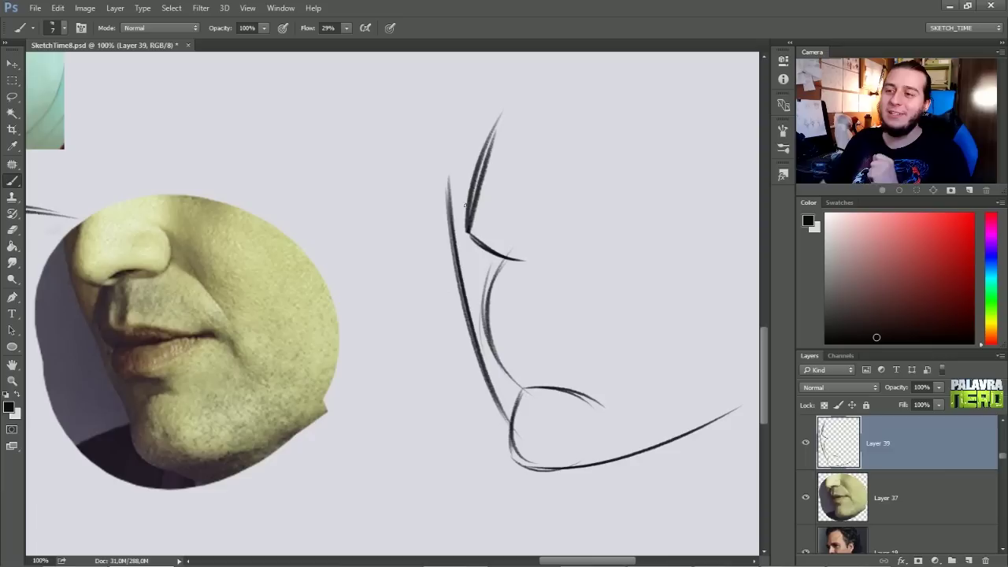
Erase and redraw the nose's bridge and underside, and add the near nostril wing.
key("e")
mouse_move(496, 189)
left_mouse_down()
mouse_move(468, 232)
mouse_move(502, 106)
left_mouse_up()
mouse_move(496, 123)
left_mouse_down()
mouse_move(460, 235)
mouse_move(523, 259)
left_mouse_up()
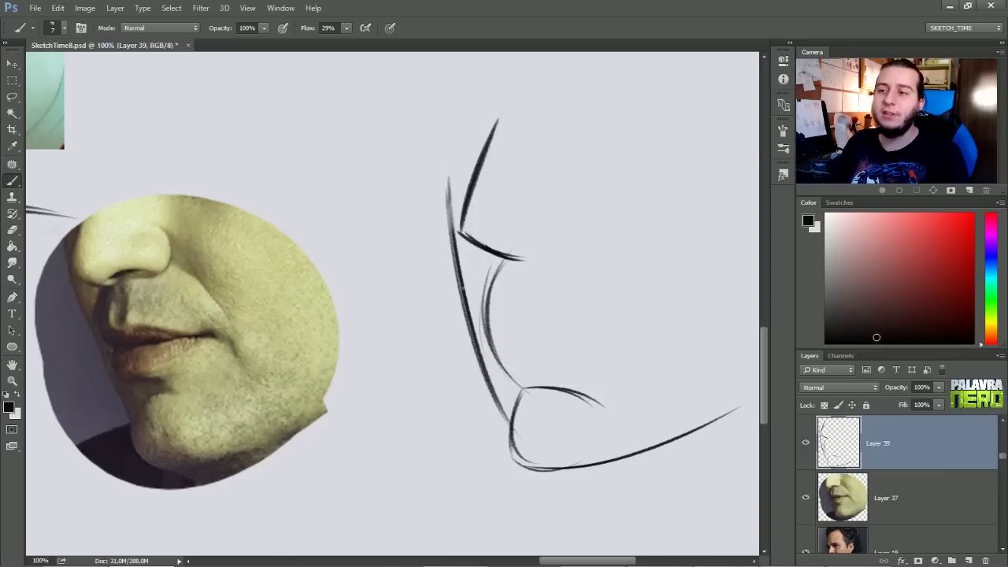
mouse_move(496, 128)
left_mouse_down()
mouse_move(464, 228)
mouse_move(571, 230)
mouse_move(548, 192)
mouse_move(569, 219)
left_mouse_up()
left_click_drag(510, 112, 467, 226)
Redraw the front face line further out from nose to chin, erase stray strokes and move the sketch closer to the cutout.
mouse_move(459, 233)
left_mouse_down()
mouse_move(506, 260)
mouse_move(529, 471)
left_mouse_up()
left_click_drag(456, 130, 510, 426)
key("ctrl+z")
key("e")
mouse_move(450, 257)
left_mouse_down()
mouse_move(463, 342)
mouse_move(452, 201)
left_mouse_up()
key("b")
left_click_drag(435, 185, 470, 320)
left_click_drag(432, 161, 510, 421)
key("e")
left_click_drag(471, 315, 526, 464)
key("b")
key("v")
left_click_drag(542, 383, 488, 393)
Complete the rounded muzzle form below the nose and mark both mouth corners, joined by a light guide line.
key("b")
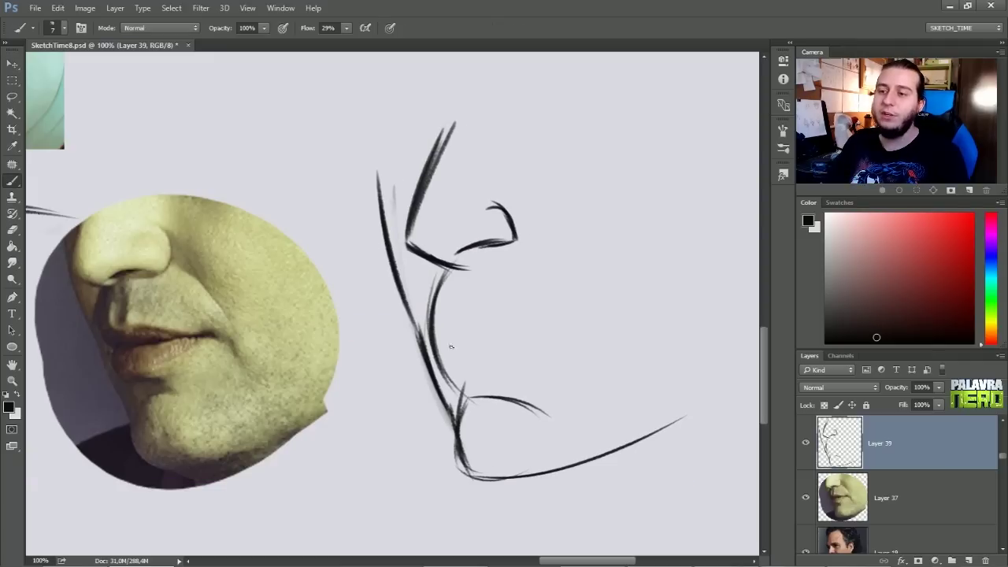
left_click_drag(445, 266, 426, 312)
mouse_move(516, 209)
left_mouse_down()
mouse_move(580, 296)
mouse_move(591, 337)
mouse_move(520, 411)
mouse_move(594, 315)
left_mouse_up()
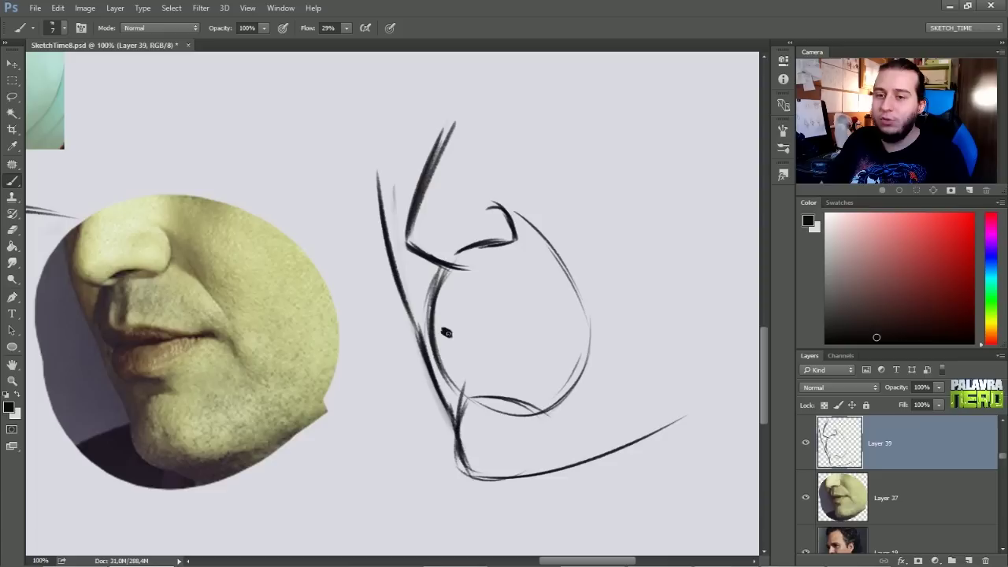
left_click_drag(485, 324, 558, 310)
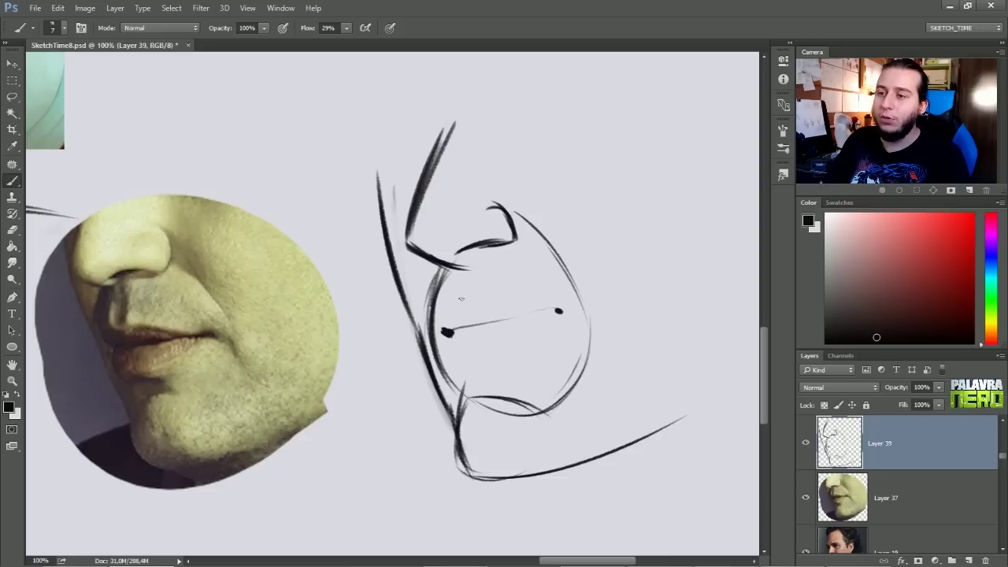
Draw the centre line over the muzzle and chin, and sketch the upper lip with its rounded central form.
mouse_move(467, 263)
left_mouse_down()
mouse_move(450, 333)
mouse_move(459, 367)
left_mouse_up()
mouse_move(452, 307)
left_mouse_down()
mouse_move(489, 387)
mouse_move(481, 479)
left_mouse_up()
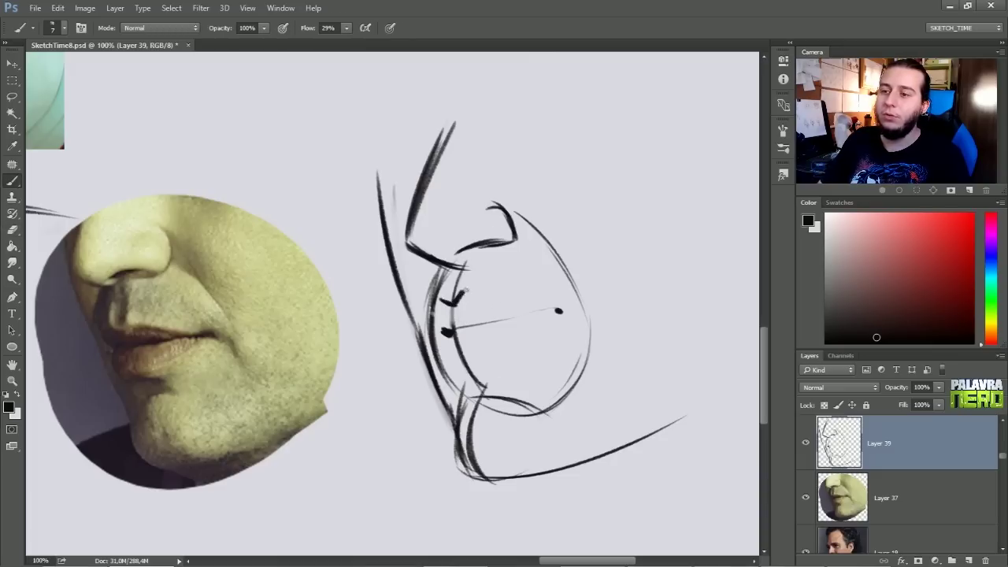
mouse_move(464, 294)
left_mouse_down()
mouse_move(446, 315)
mouse_move(476, 306)
mouse_move(479, 325)
mouse_move(525, 302)
mouse_move(562, 312)
left_mouse_up()
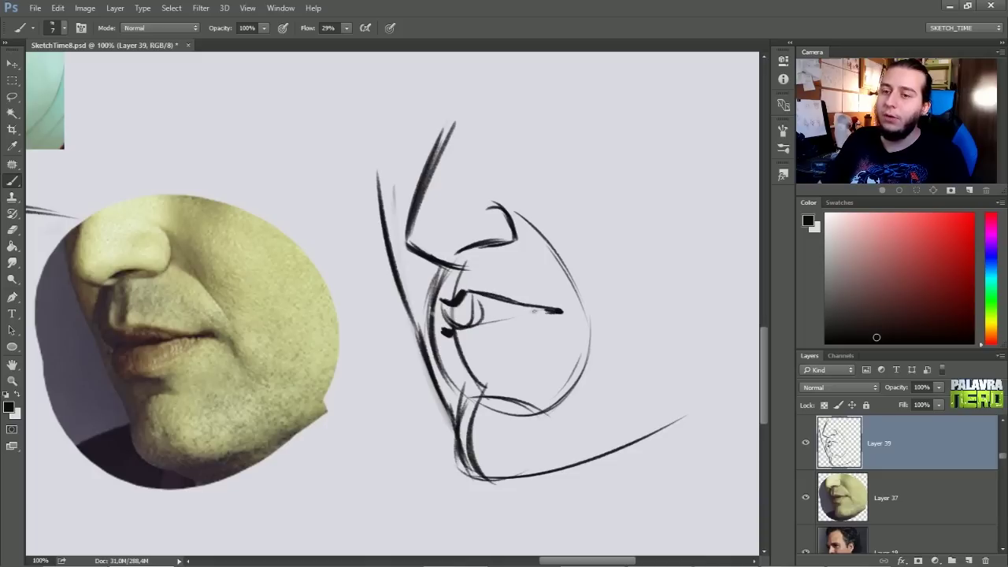
left_click_drag(476, 324, 539, 313)
key("e")
key("b")
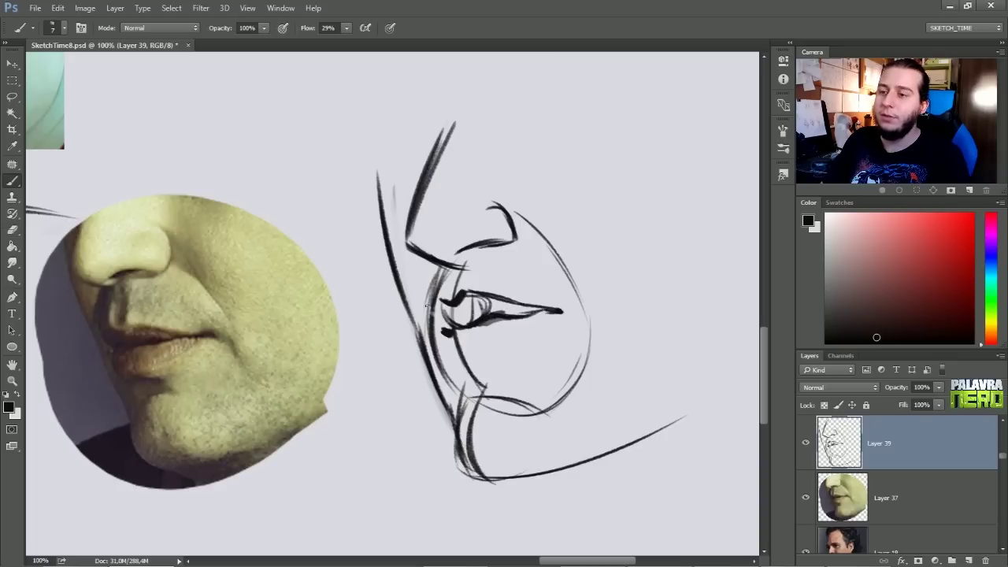
Erase the far muzzle edge beside the mouth and redraw the far side of the upper lip.
key("e")
mouse_move(423, 304)
left_mouse_down()
mouse_move(426, 330)
mouse_move(443, 316)
mouse_move(435, 309)
mouse_move(485, 358)
mouse_move(459, 325)
left_mouse_up()
key("b")
key("e")
key("b")
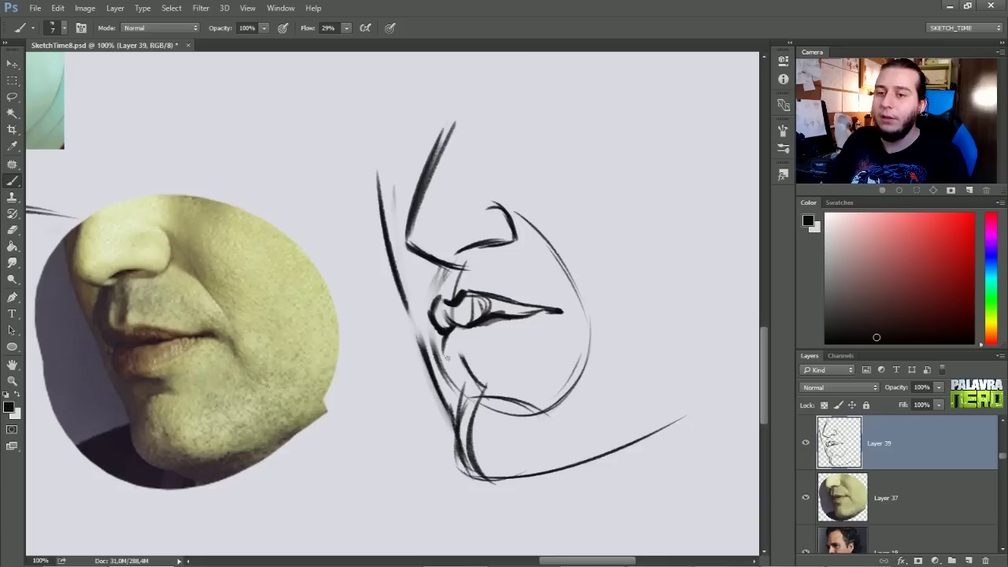
Sketch the lower lip with dark shading beneath it and lighten the lip lines with the Eraser.
left_click_drag(444, 345, 509, 347)
mouse_move(544, 314)
left_mouse_down()
mouse_move(457, 361)
mouse_move(489, 353)
mouse_move(497, 376)
mouse_move(479, 384)
mouse_move(516, 378)
mouse_move(490, 386)
left_mouse_up()
key("e")
mouse_move(417, 339)
left_mouse_down()
mouse_move(556, 285)
mouse_move(508, 312)
mouse_move(588, 311)
left_mouse_up()
key("b")
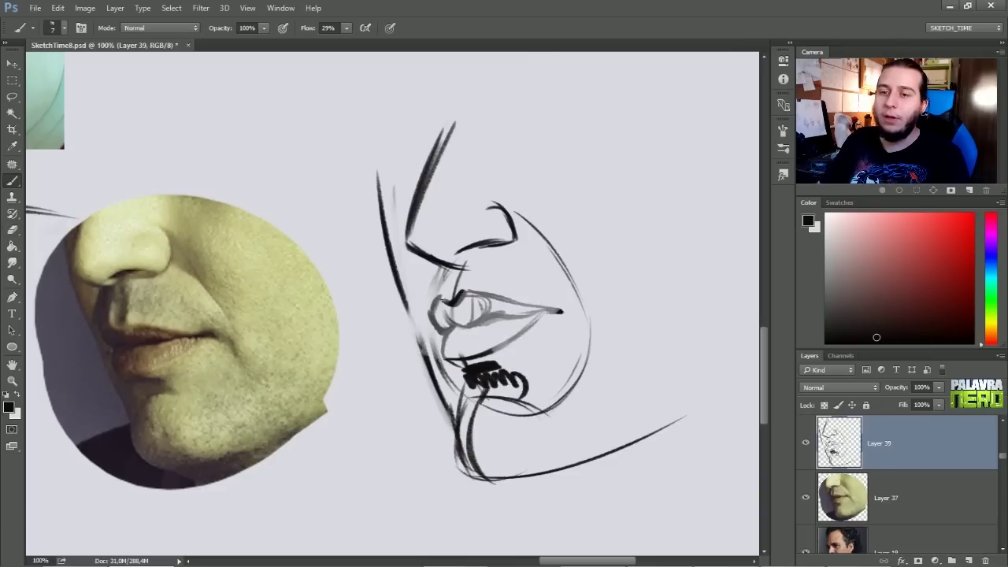
Draw and shade the philtrum above the upper lip, and round off the nose's base and nostril wing.
left_click_drag(441, 298, 448, 273)
mouse_move(448, 272)
left_mouse_down()
mouse_move(441, 301)
mouse_move(459, 301)
left_mouse_up()
left_click_drag(468, 254, 461, 295)
key("e")
mouse_move(419, 250)
left_mouse_down()
mouse_move(469, 251)
mouse_move(407, 231)
mouse_move(472, 260)
mouse_move(471, 251)
mouse_move(491, 249)
mouse_move(495, 209)
mouse_move(520, 237)
left_mouse_up()
key("b")
key("e")
key("b")
mouse_move(454, 265)
left_mouse_down()
mouse_move(446, 301)
mouse_move(431, 311)
left_mouse_up()
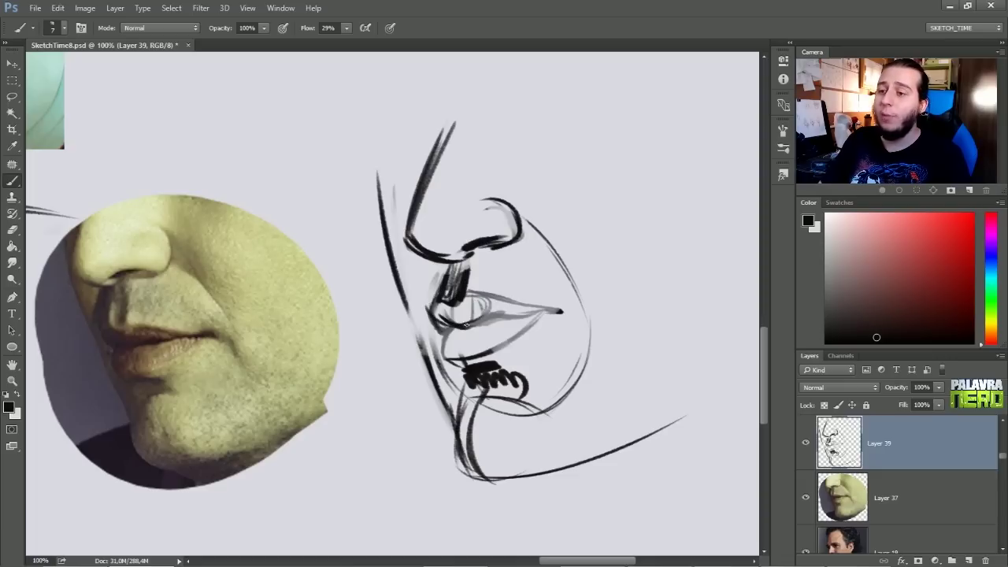
Darken the mouth line and the lip contours of the man's sketch.
left_click_drag(474, 325, 524, 313)
left_click_drag(476, 292, 556, 308)
left_click_drag(448, 325, 520, 339)
Copy the nose, mouth and chin of Loish's white-haired woman in profile to a new layer.
left_click_drag(422, 110, 481, 312)
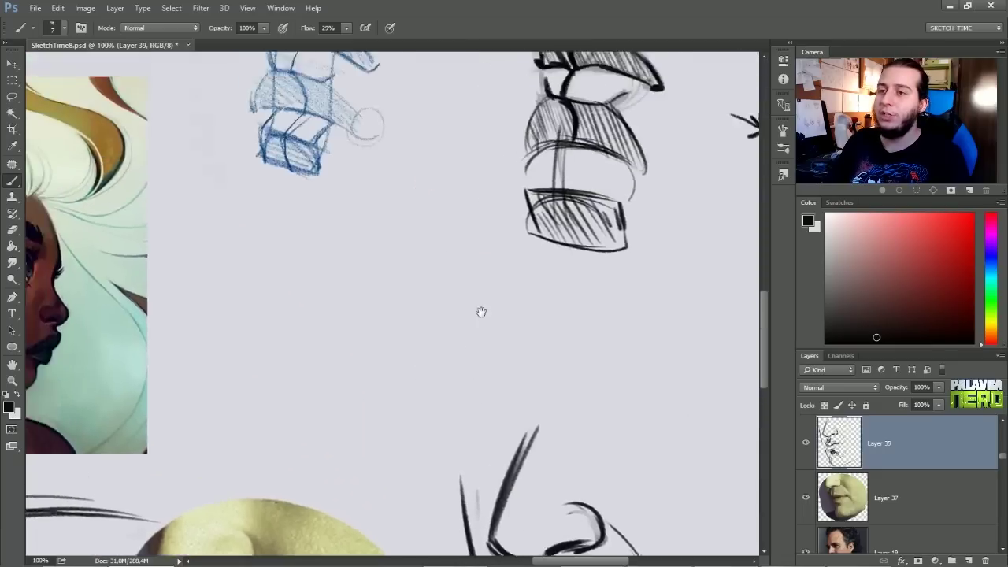
left_click_drag(441, 189, 495, 461)
scroll(569, 127, "down", 12)
scroll(569, 127, "left", 6)
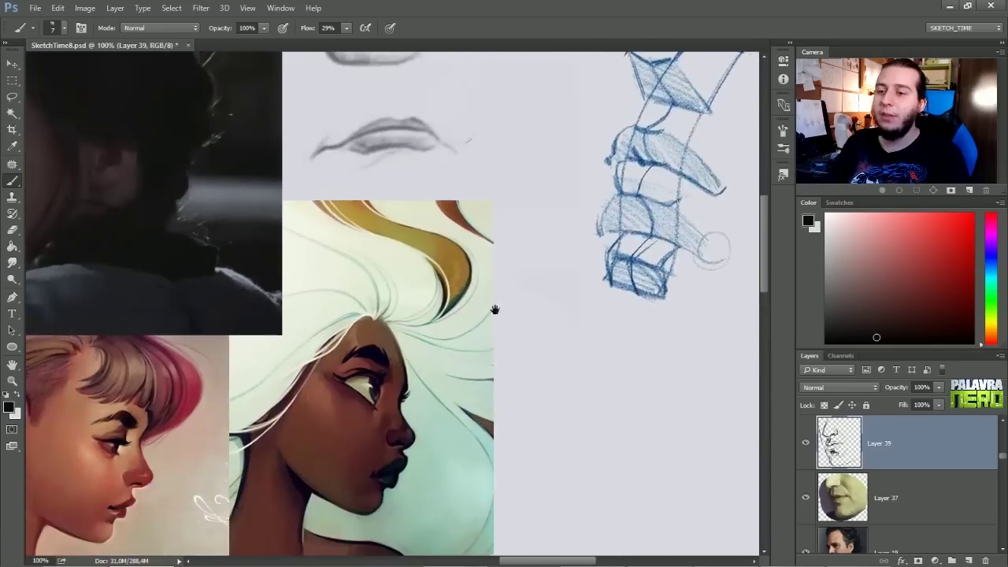
scroll(517, 312, "down", 1)
key("v")
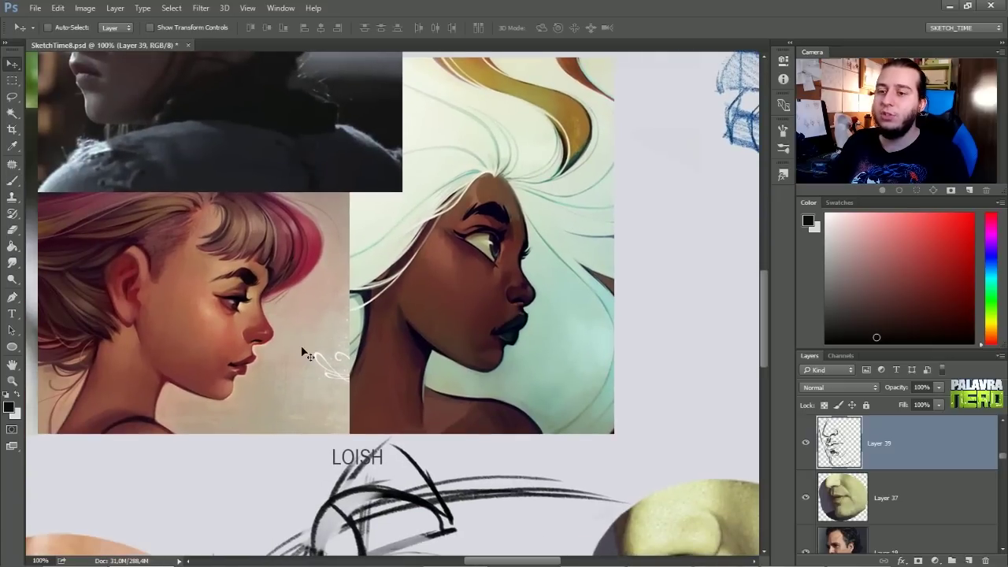
left_click_drag(501, 360, 532, 347)
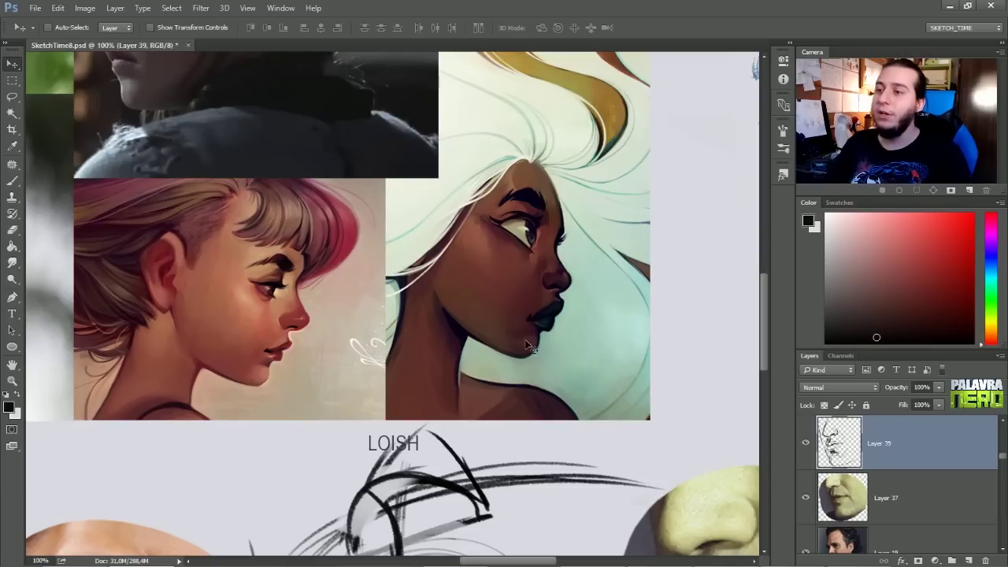
left_click_drag(528, 346, 449, 341)
left_click(475, 323, "ctrl")
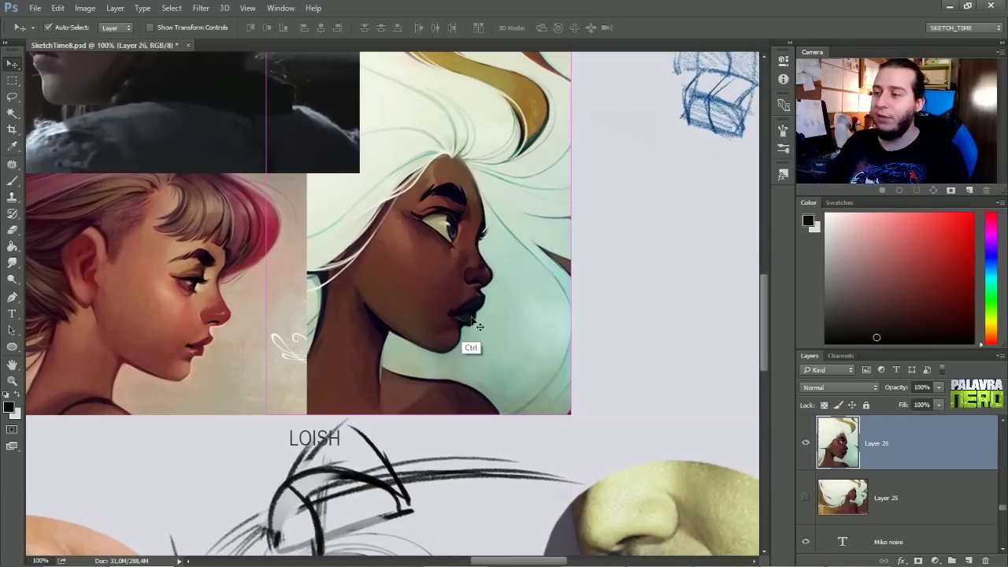
key("l")
mouse_move(473, 260)
left_mouse_down()
mouse_move(523, 338)
mouse_move(491, 356)
left_mouse_up()
key("ctrl+j")
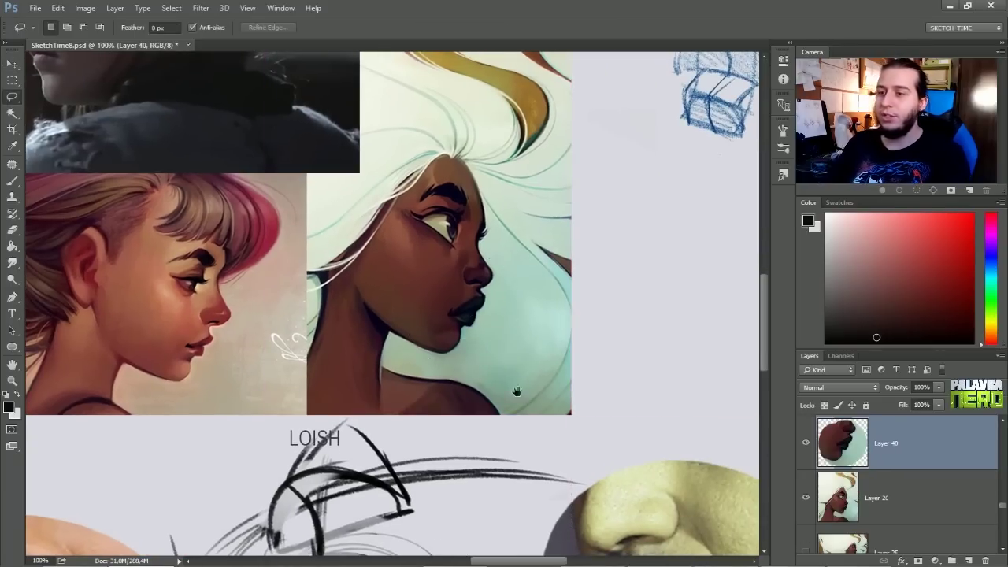
Move the woman's mouth cutout into the empty space beside her illustration and enlarge it.
left_click_drag(518, 392, 256, 275)
key("v")
left_click_drag(230, 224, 485, 433)
key("ctrl+t")
left_click_drag(465, 346, 522, 304)
left_click_drag(447, 305, 373, 197)
key("Return")
Add an empty layer above the woman's mouth cutout, shift the cutout away from the drawing space and make the empty layer active.
key("ctrl+shift+n")
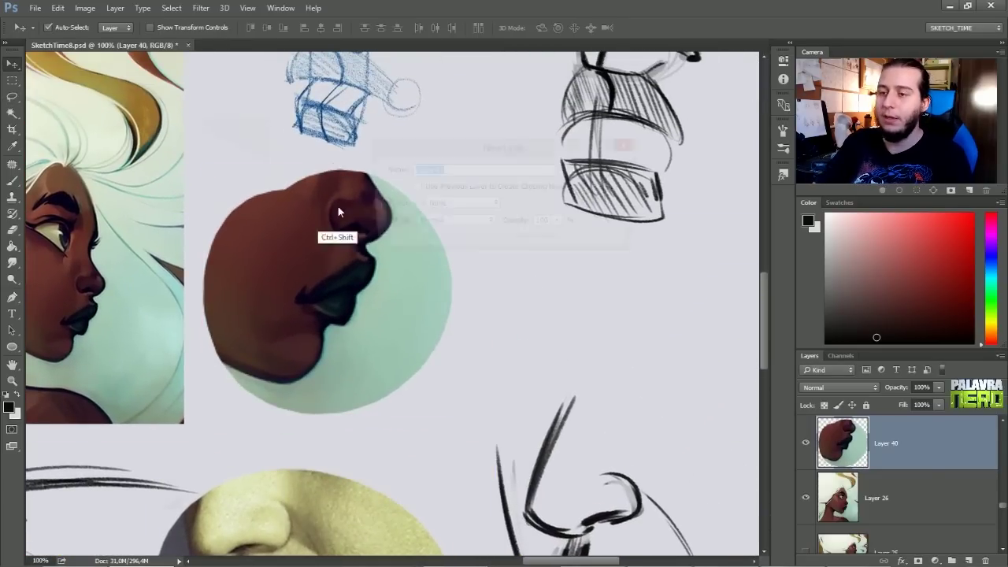
key("Return")
key("b")
left_click_drag(555, 289, 508, 291)
key("v")
key("ctrl+z")
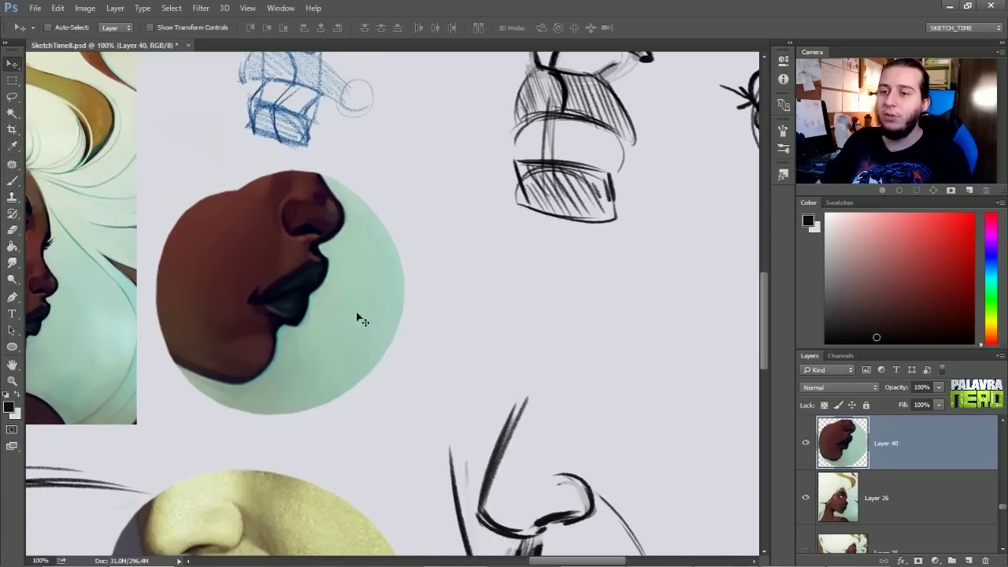
left_click_drag(358, 318, 310, 316)
key("b")
left_click(1003, 421)
left_click(908, 442)
left_click_drag(403, 300, 387, 328)
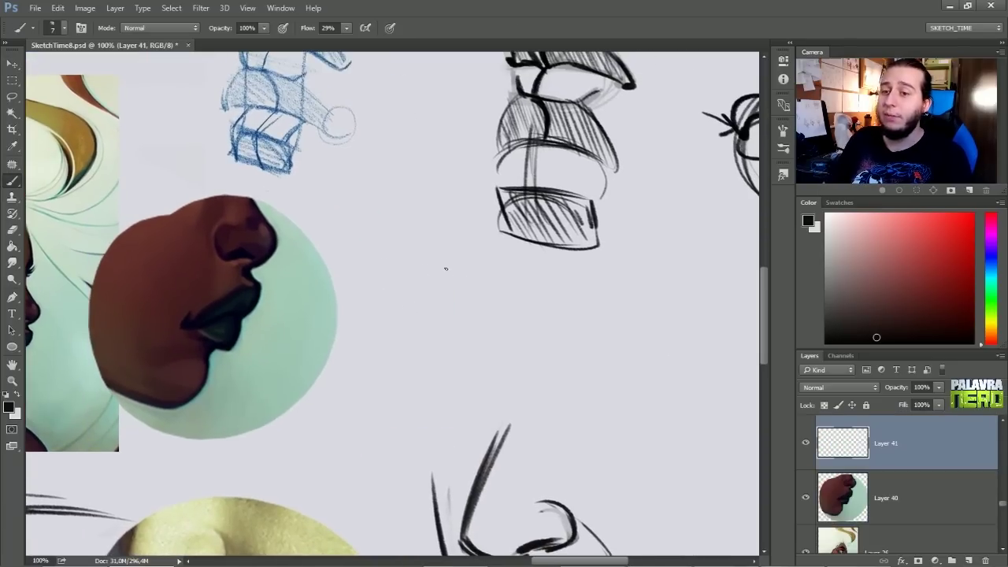
Sketch a slanted face guide line with the profile curves of nose, muzzle and chin over it.
left_click_drag(452, 362, 435, 405)
left_click_drag(477, 218, 404, 442)
left_click_drag(484, 193, 377, 453)
left_click_drag(501, 255, 471, 197)
mouse_move(505, 274)
left_mouse_down()
mouse_move(472, 296)
mouse_move(483, 289)
mouse_move(458, 378)
left_mouse_up()
left_click_drag(481, 331, 395, 454)
mouse_move(430, 405)
left_mouse_down()
mouse_move(384, 465)
mouse_move(478, 337)
left_mouse_up()
mouse_move(450, 391)
left_mouse_down()
mouse_move(495, 244)
mouse_move(475, 200)
mouse_move(476, 153)
left_mouse_up()
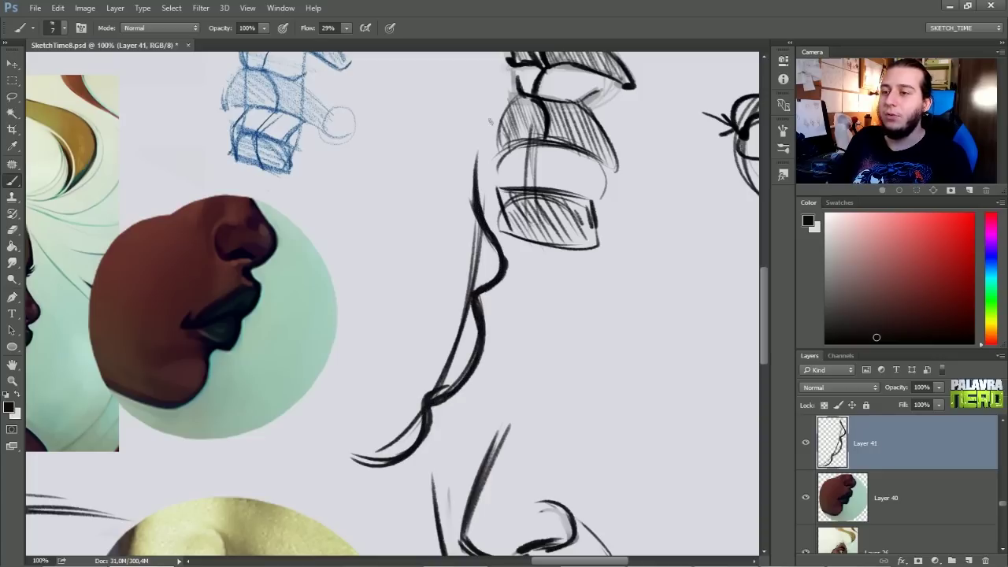
Extend the chin's underside and erase the slanted guide line behind the profile.
mouse_move(468, 329)
left_mouse_down()
mouse_move(432, 399)
mouse_move(423, 446)
mouse_move(339, 463)
left_mouse_up()
key("e")
mouse_move(471, 316)
left_mouse_down()
mouse_move(444, 315)
mouse_move(417, 376)
mouse_move(450, 289)
mouse_move(459, 287)
left_mouse_up()
mouse_move(398, 390)
left_mouse_down()
mouse_move(383, 427)
mouse_move(406, 404)
mouse_move(331, 431)
mouse_move(440, 428)
mouse_move(424, 419)
left_mouse_up()
key("b")
left_click_drag(471, 478, 508, 398)
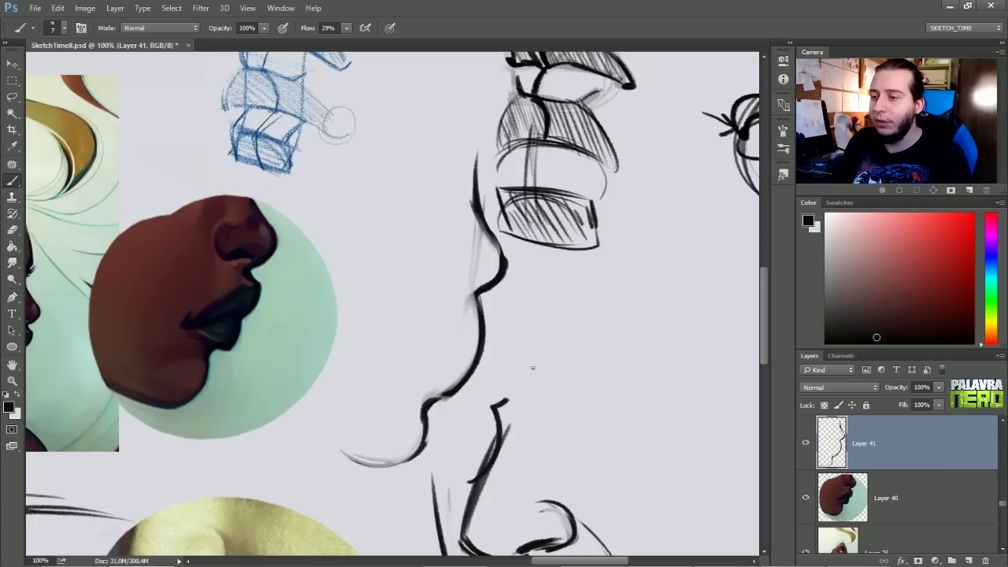
key("ctrl+z")
mouse_move(593, 478)
left_mouse_down()
mouse_move(640, 412)
mouse_move(689, 376)
left_mouse_up()
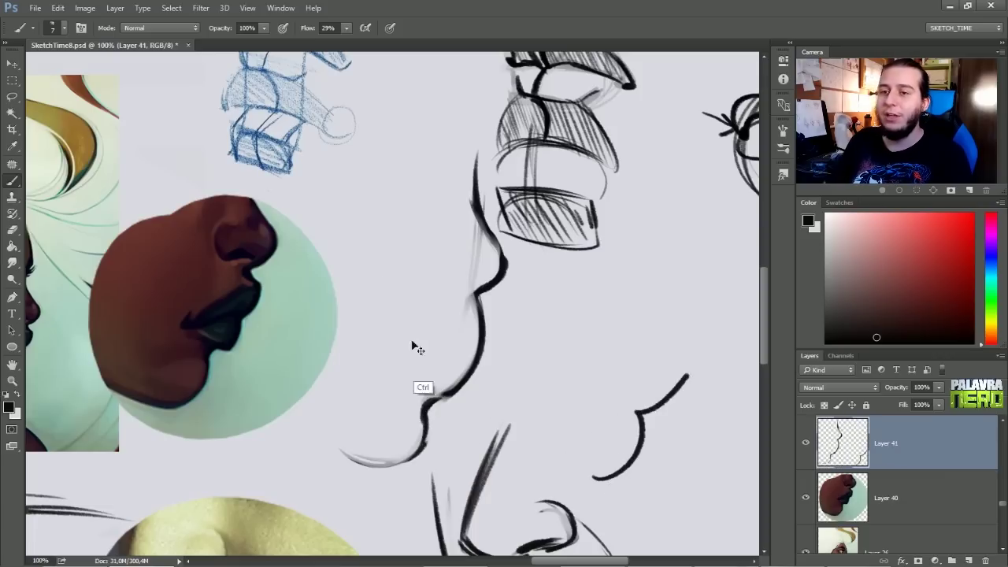
key("ctrl+z")
Rework the profile between nose and mouth, lighten the muzzle curve and draw the full upper lip over it.
key("e")
left_click_drag(480, 319, 501, 314)
key("b")
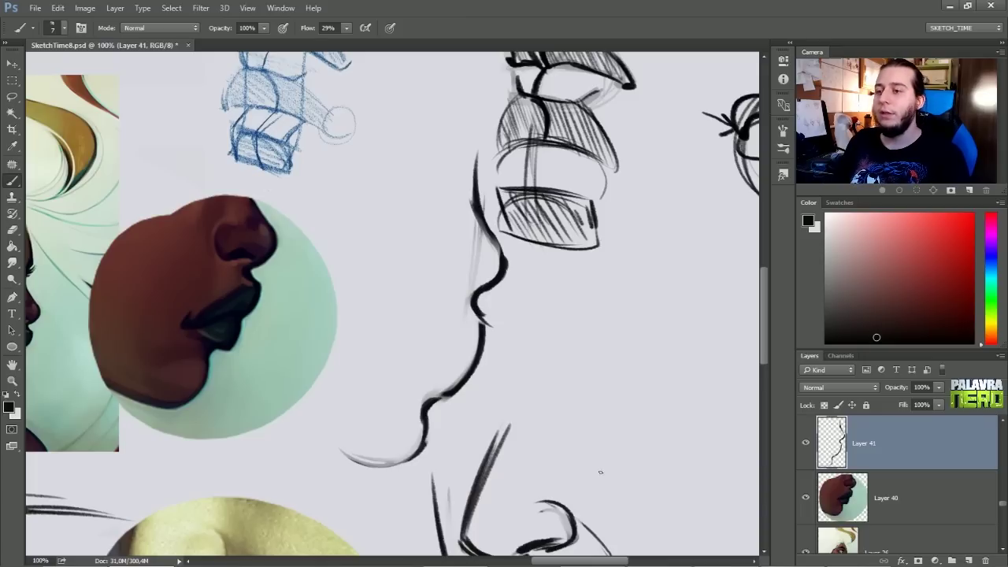
key("e")
mouse_move(486, 331)
left_mouse_down()
mouse_move(444, 414)
mouse_move(471, 367)
left_mouse_up()
key("b")
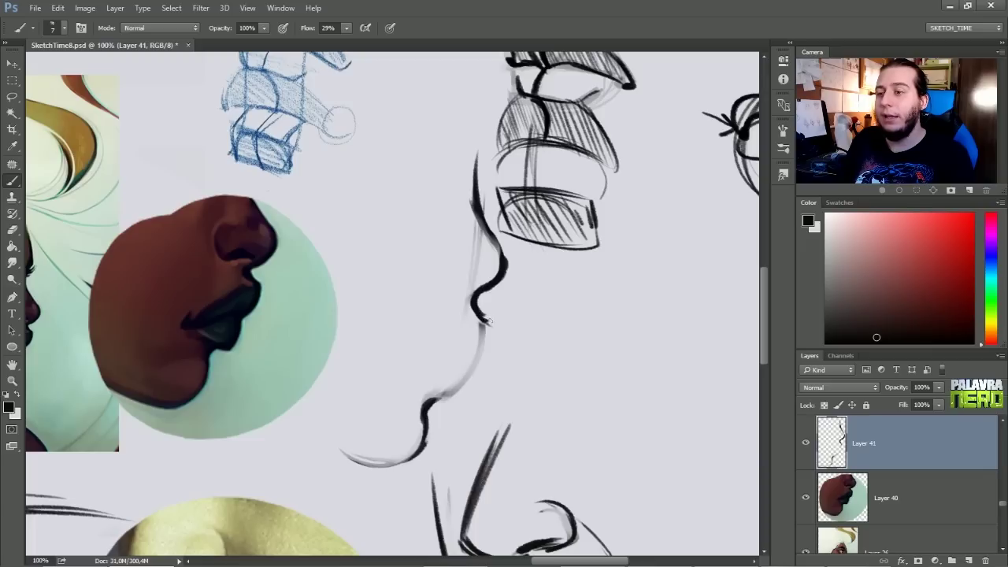
left_click_drag(487, 333, 453, 361)
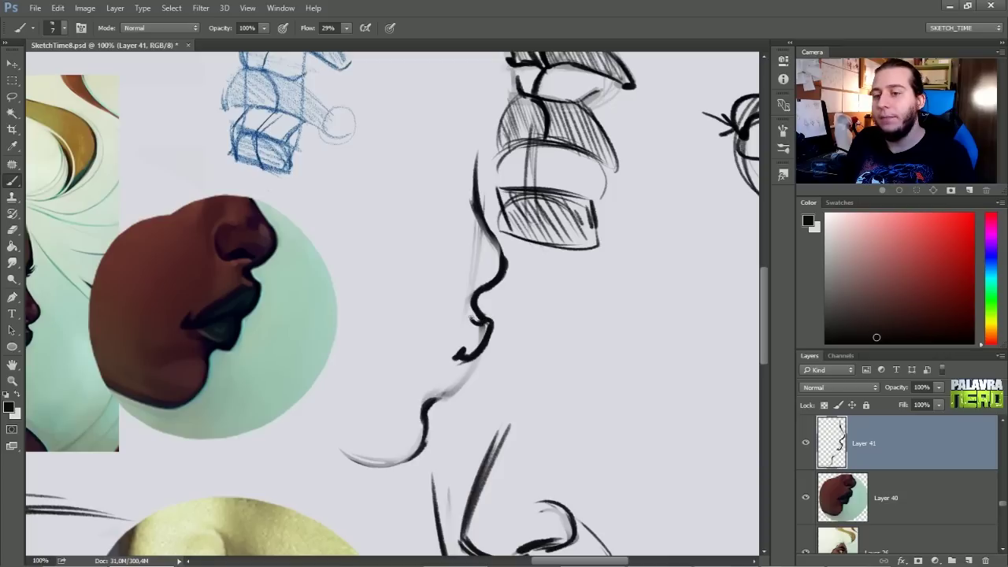
Mark the mouth corner, draw the mouth line and lower lip, and erase the muzzle curve outside the lips.
mouse_move(419, 360)
left_mouse_down()
mouse_move(471, 323)
mouse_move(423, 365)
left_mouse_up()
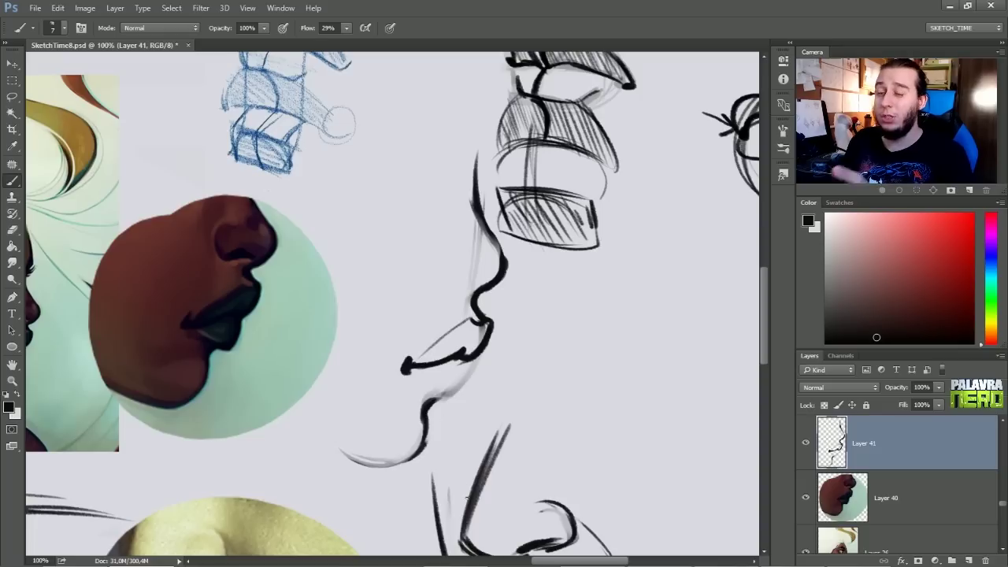
left_click_drag(415, 369, 459, 396)
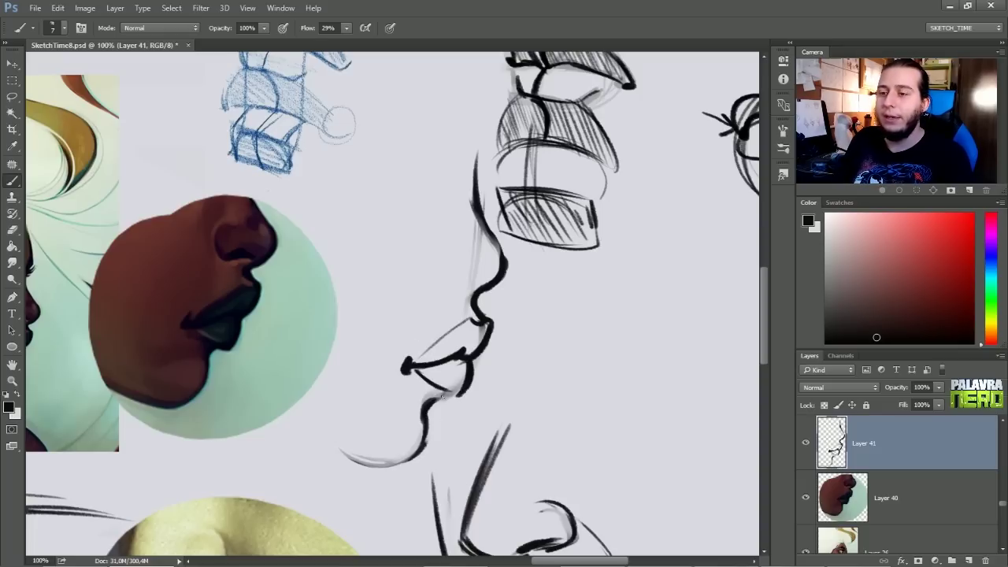
key("e")
left_click_drag(484, 370, 471, 390)
key("b")
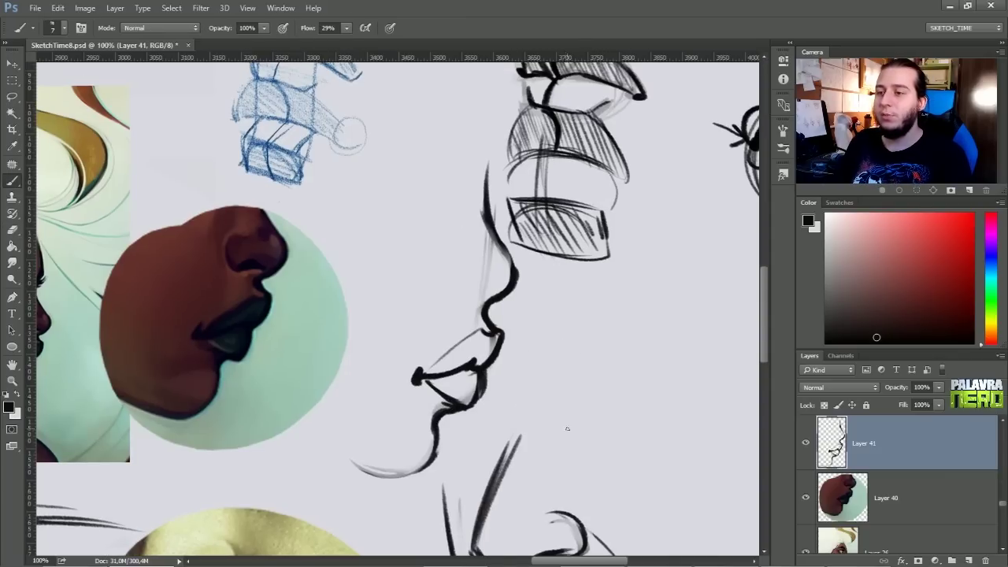
Rotate the profile sketch more upright, move it toward the cutout and draw two long guide curves in front of the face.
key("ctrl+t")
mouse_move(599, 360)
left_mouse_down()
mouse_move(610, 270)
mouse_move(506, 364)
mouse_move(509, 337)
left_mouse_up()
key("Return")
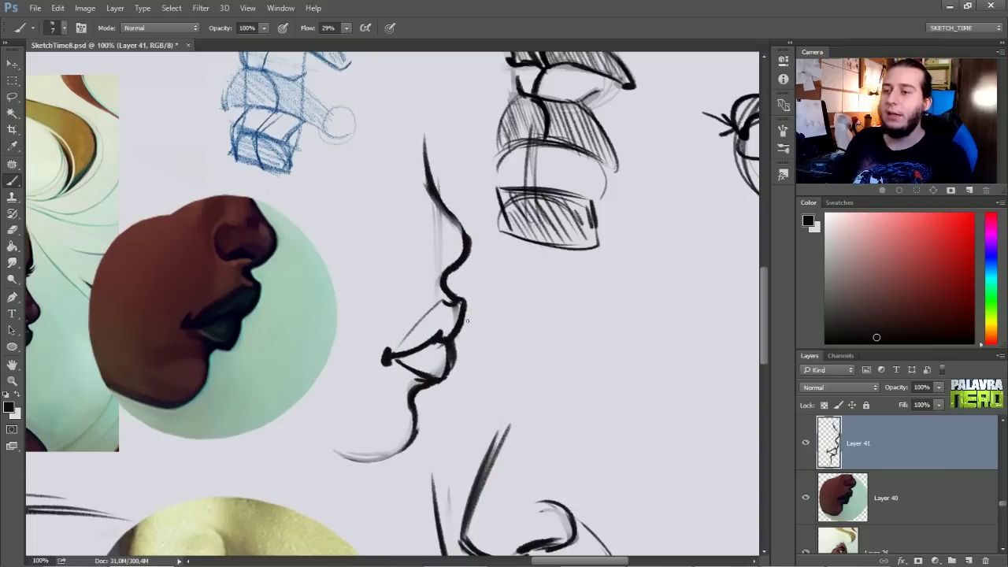
left_click_drag(495, 235, 420, 458)
left_click_drag(437, 122, 495, 230)
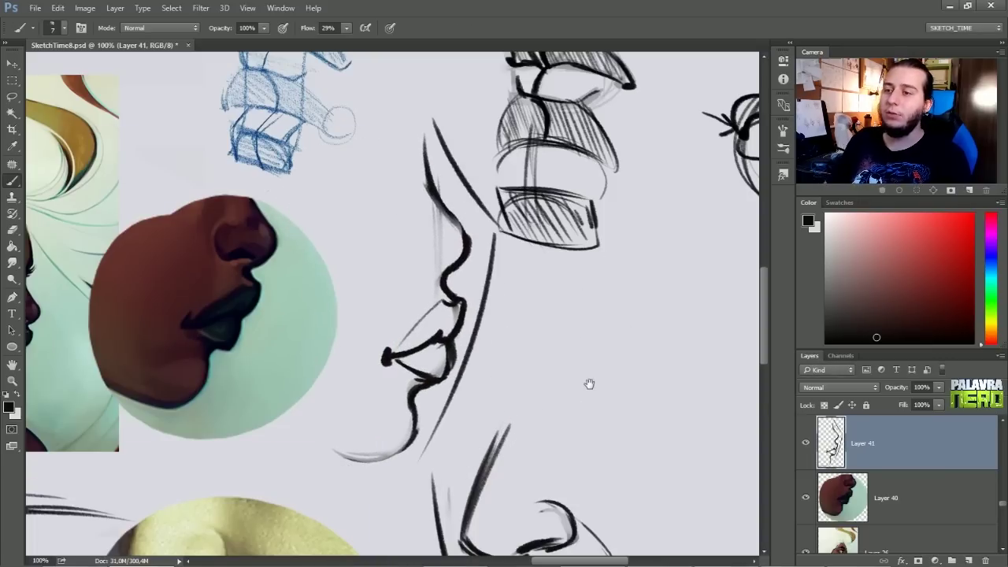
Draw a second, stylised profile in the empty area with a curved forehead and nose, a slanted lower-face line and a jawline.
left_click_drag(590, 383, 438, 360)
left_click_drag(546, 207, 533, 282)
left_click_drag(540, 167, 535, 272)
mouse_move(541, 232)
left_mouse_down()
mouse_move(561, 312)
mouse_move(582, 322)
left_mouse_up()
left_click_drag(582, 323, 516, 439)
left_click_drag(568, 355, 508, 446)
mouse_move(374, 386)
left_mouse_down()
mouse_move(508, 447)
mouse_move(481, 443)
left_mouse_up()
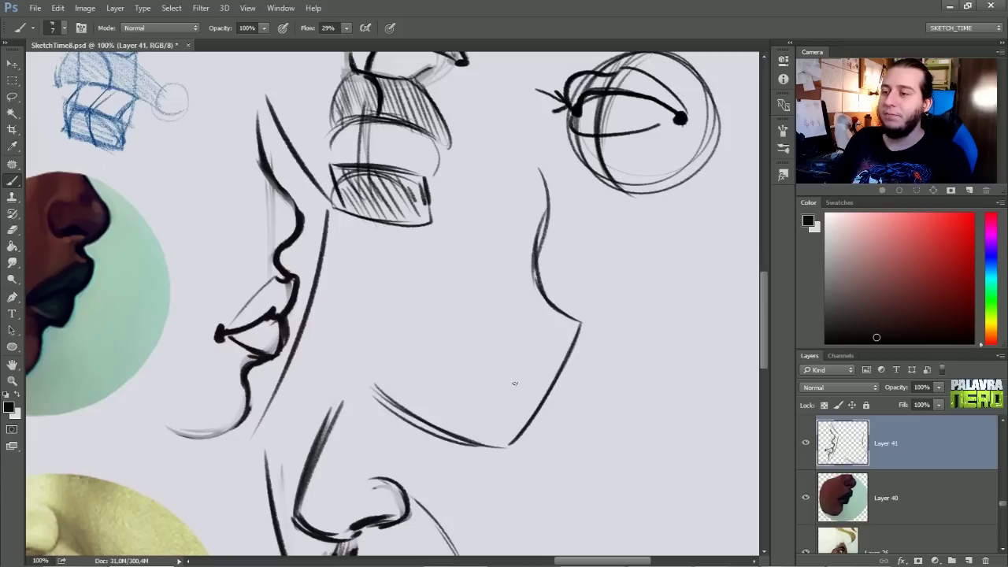
Add a triangular eye, a thick eyebrow and a short mouth mark to the stylised profile.
left_click_drag(498, 292, 502, 227)
left_click_drag(448, 256, 517, 219)
left_click_drag(500, 293, 450, 267)
left_click_drag(449, 183, 518, 223)
left_click_drag(514, 387, 544, 387)
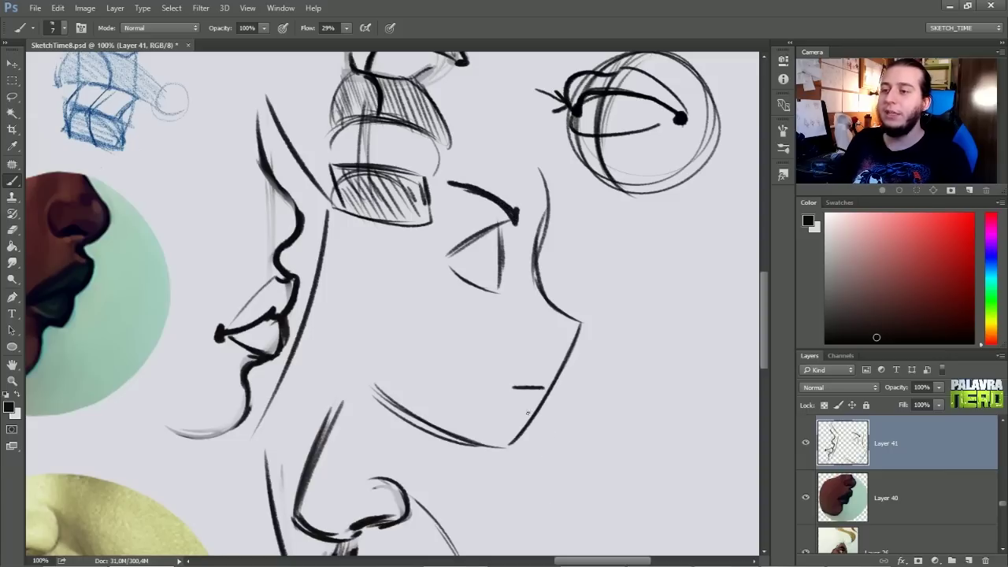
Replace the straight lower-face line with a contour of nose tip, lips and chin, and slant the mouth line into it.
mouse_move(320, 193)
left_mouse_down()
mouse_move(261, 402)
mouse_move(221, 455)
left_mouse_up()
key("ctrl+z")
key("e")
mouse_move(579, 334)
left_mouse_down()
mouse_move(517, 458)
mouse_move(528, 218)
mouse_move(559, 312)
left_mouse_up()
key("b")
mouse_move(547, 217)
left_mouse_down()
mouse_move(576, 319)
mouse_move(546, 392)
mouse_move(494, 453)
left_mouse_up()
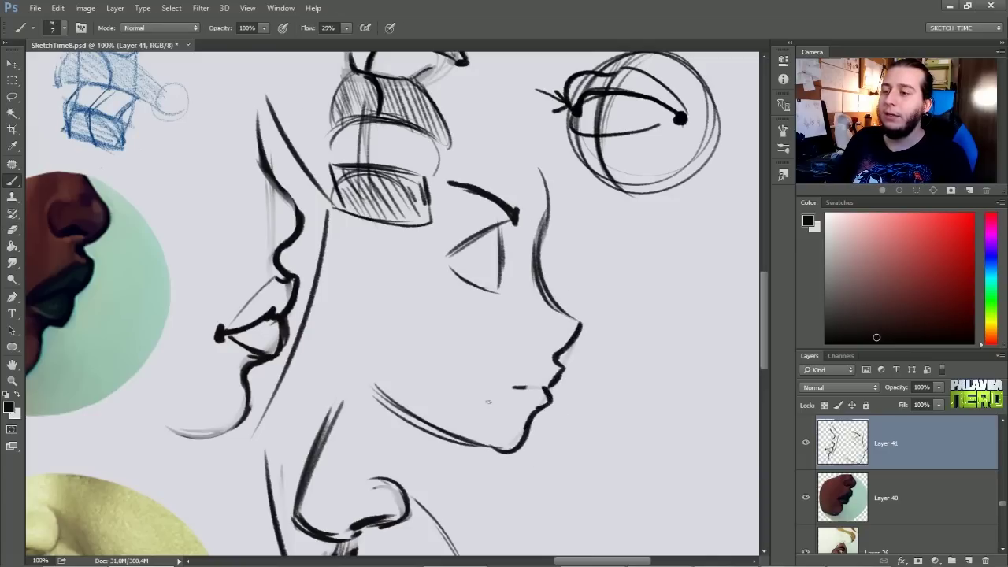
mouse_move(522, 397)
left_mouse_down()
mouse_move(550, 386)
mouse_move(520, 378)
left_mouse_up()
key("e")
key("b")
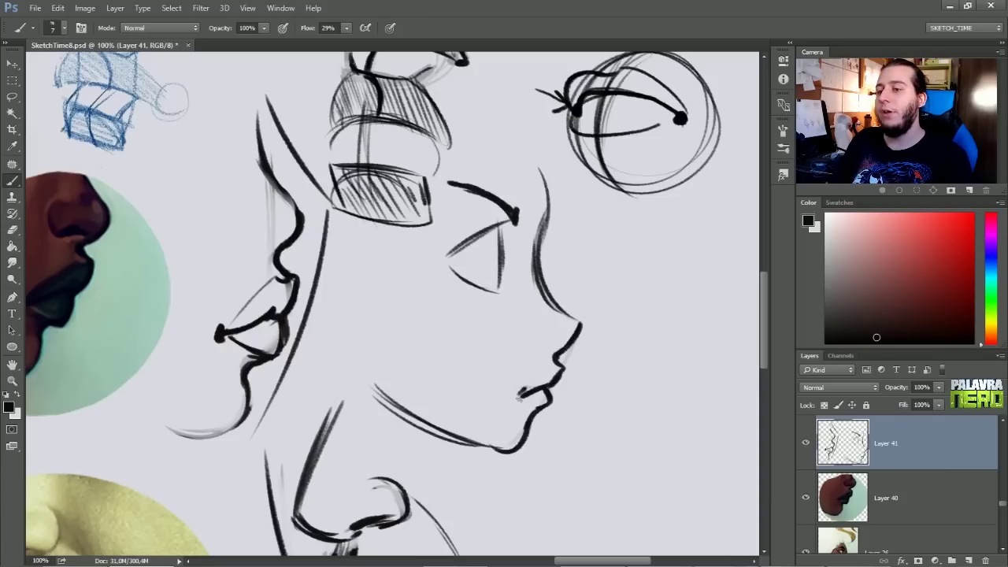
Draw a narrow dark iris in the profile's eye and reinforce the lower eyelid.
left_click_drag(490, 237, 493, 295)
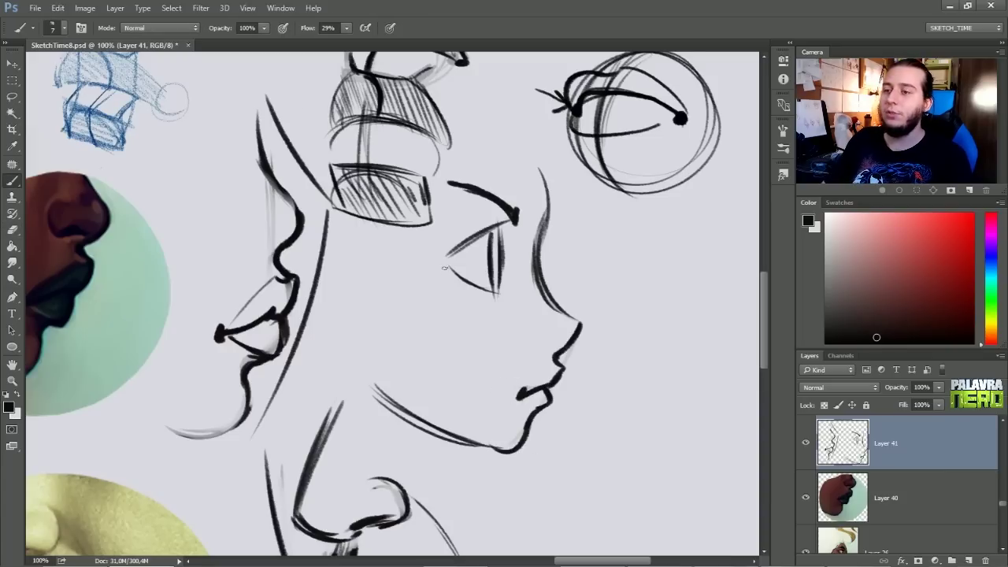
key("ctrl+z")
mouse_move(484, 238)
left_mouse_down()
mouse_move(482, 286)
mouse_move(494, 292)
left_mouse_up()
left_click_drag(503, 255, 493, 293)
left_click_drag(438, 254, 500, 302)
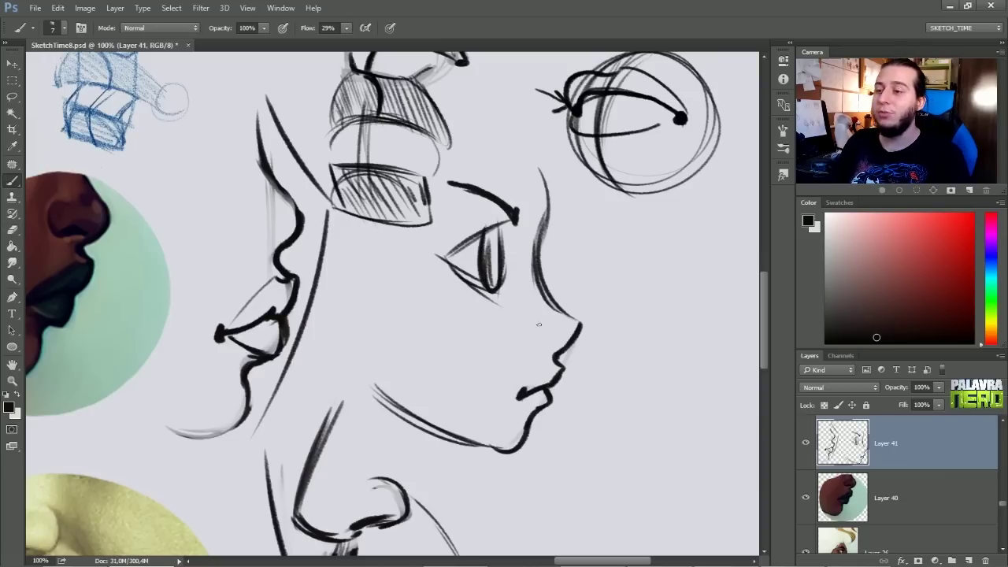
Mark the nostril behind the profile's nose tip with short strokes.
left_click_drag(554, 337, 543, 348)
key("ctrl+z")
left_click_drag(601, 386, 562, 453)
key("e")
key("b")
Erase and redraw the forehead and nose bridge as a smoother curve, and fade the front end of the eyebrow.
left_click_drag(506, 235, 497, 332)
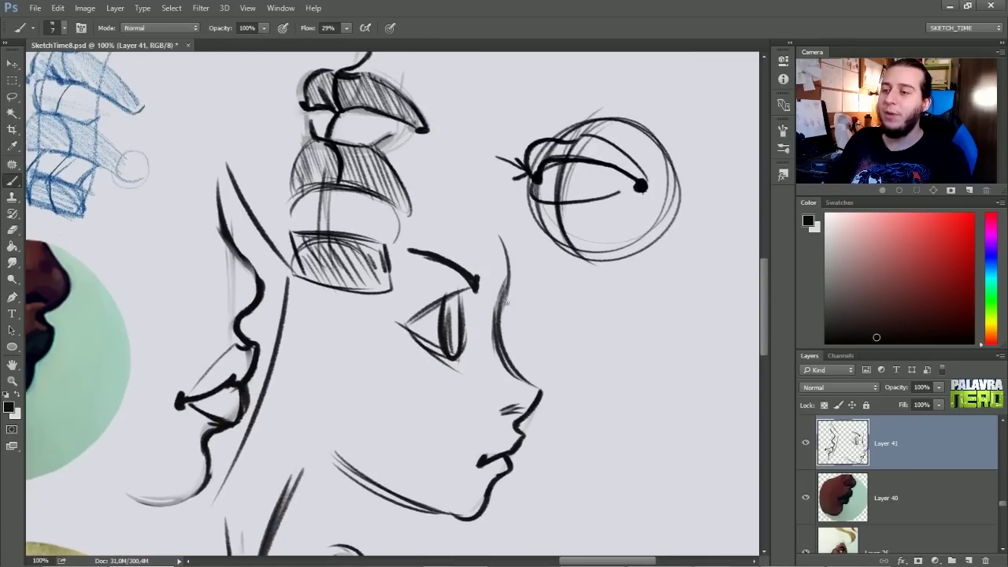
mouse_move(477, 180)
left_mouse_down()
mouse_move(500, 321)
mouse_move(509, 301)
left_mouse_up()
key("e")
left_click_drag(499, 232, 465, 161)
key("b")
left_click_drag(490, 208, 505, 321)
key("e")
left_click_drag(481, 280, 511, 375)
key("b")
left_click_drag(506, 238, 501, 331)
left_click_drag(509, 278, 506, 360)
left_click_drag(500, 297, 519, 376)
Rough in a small cartoon face beside the profile with jaw sides, a pointed chin, a nose and a slanted smile.
mouse_move(596, 341)
left_mouse_down()
mouse_move(431, 278)
mouse_move(431, 377)
mouse_move(457, 409)
mouse_move(477, 411)
mouse_move(566, 356)
left_mouse_up()
left_click_drag(568, 305, 571, 353)
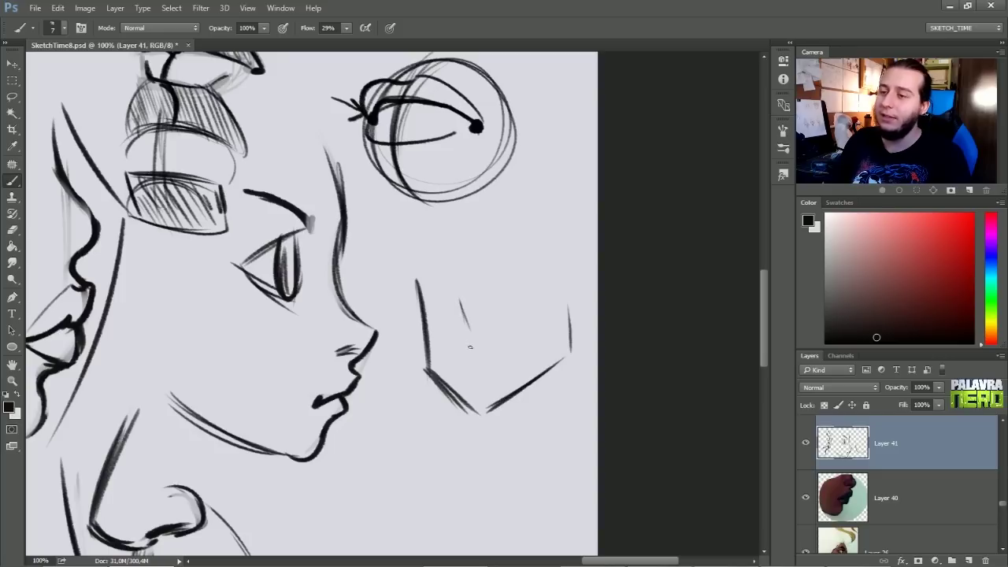
key("e")
left_click_drag(462, 317, 466, 349)
key("b")
left_click_drag(459, 297, 458, 343)
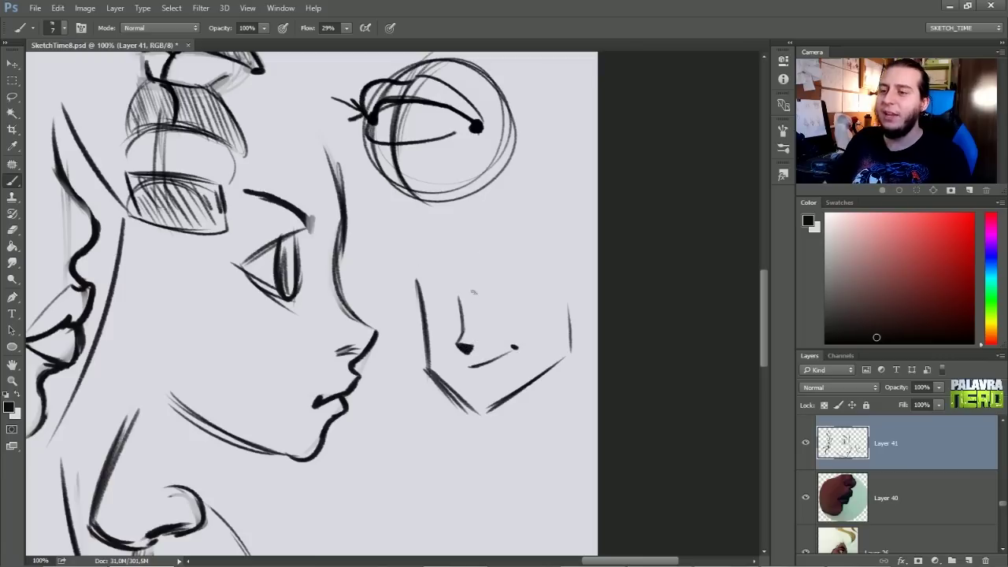
Draw thick angry eyebrows and the large eye outline on the cartoon face.
mouse_move(478, 295)
left_mouse_down()
mouse_move(517, 266)
mouse_move(496, 283)
mouse_move(543, 274)
mouse_move(488, 290)
mouse_move(422, 282)
mouse_move(413, 293)
mouse_move(454, 302)
mouse_move(549, 296)
left_mouse_up()
key("e")
key("b")
left_click_drag(493, 310, 550, 300)
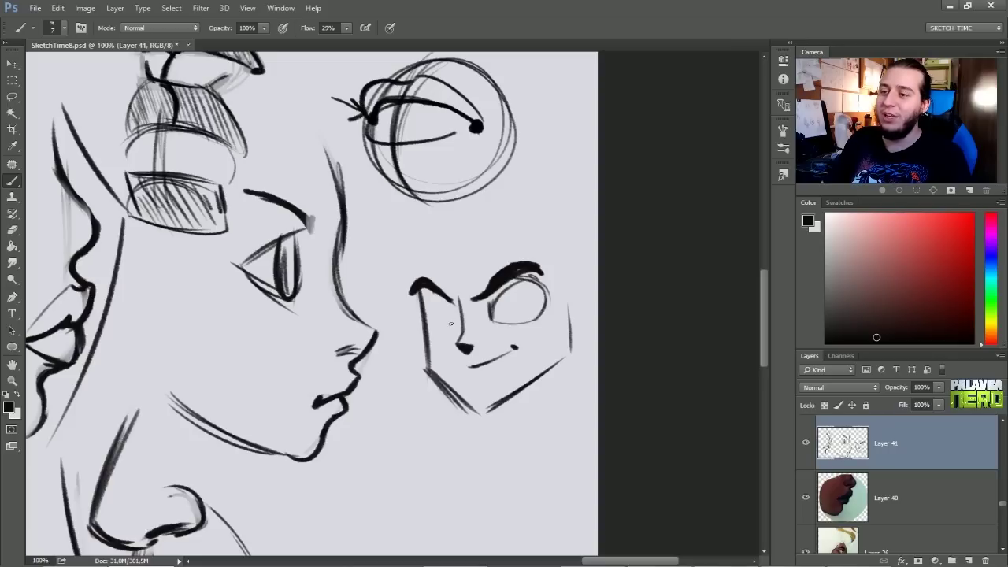
Complete both cartoon eyes with oval irises and dark pupils.
left_click_drag(438, 297, 435, 326)
left_click_drag(452, 298, 455, 329)
mouse_move(517, 290)
left_mouse_down()
mouse_move(523, 322)
mouse_move(514, 316)
mouse_move(522, 277)
left_mouse_up()
left_click_drag(519, 288, 547, 278)
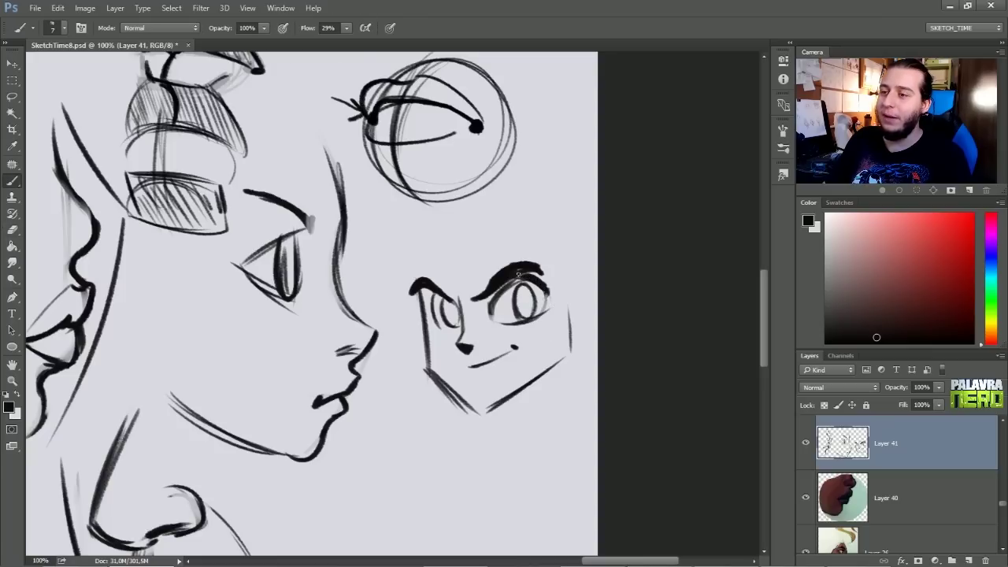
left_click_drag(522, 309, 526, 293)
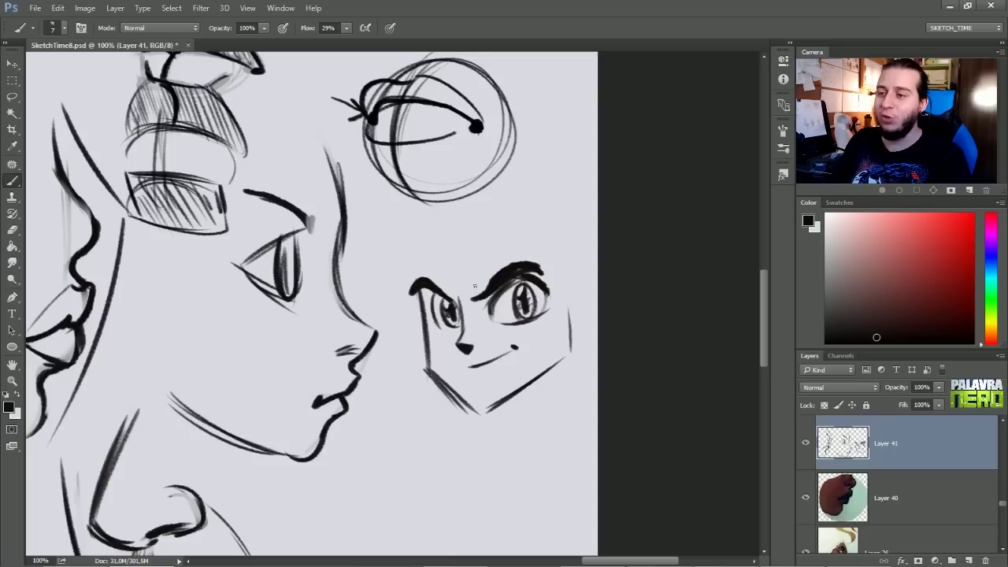
Erase the rough jaw lines and redraw both cheeks and the pointed chin of the cartoon face.
key("e")
left_click_drag(423, 319, 428, 378)
key("b")
mouse_move(418, 296)
left_mouse_down()
mouse_move(443, 383)
mouse_move(411, 345)
mouse_move(472, 410)
left_mouse_up()
key("e")
key("b")
left_click_drag(438, 373, 491, 410)
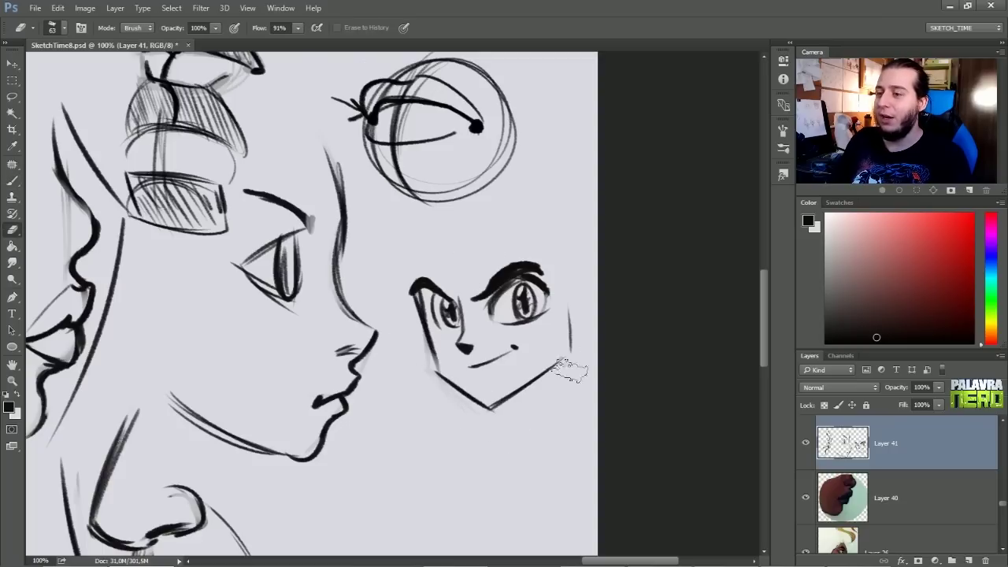
key("e")
mouse_move(570, 351)
left_mouse_down()
mouse_move(569, 315)
mouse_move(560, 361)
left_mouse_up()
key("b")
left_click_drag(573, 310, 563, 359)
left_click_drag(574, 307, 561, 360)
Draw long hair locks with pointed ends hanging on both sides of the cartoon face.
left_click_drag(411, 285, 385, 492)
left_click_drag(394, 453, 403, 511)
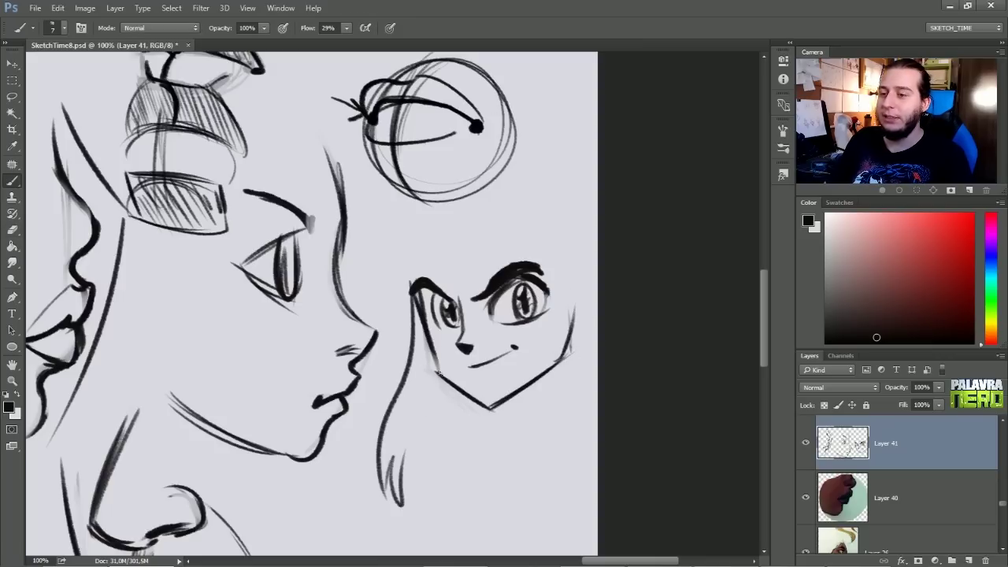
left_click_drag(438, 368, 416, 530)
left_click_drag(564, 252, 544, 525)
left_click_drag(556, 473, 582, 540)
left_click_drag(591, 347, 580, 541)
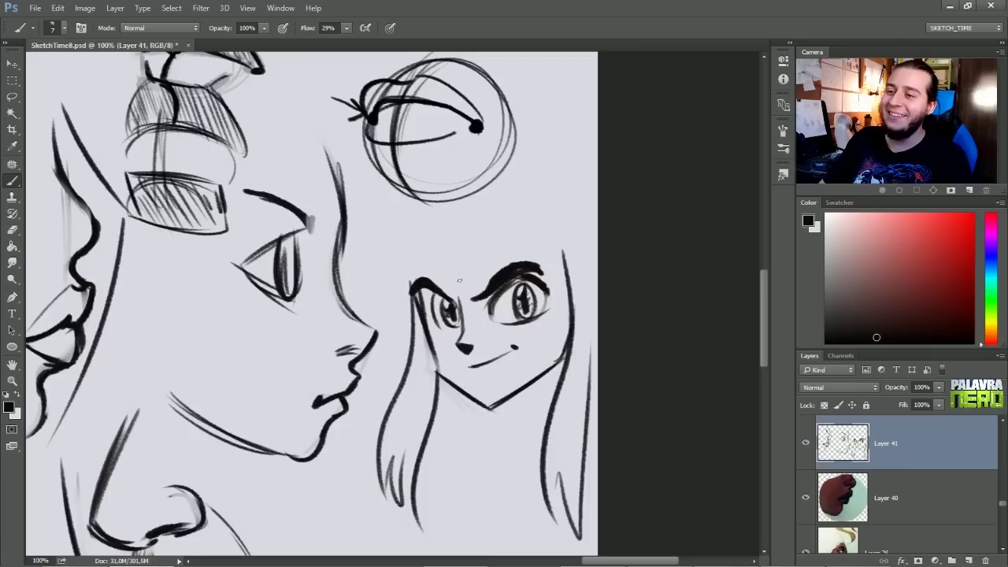
Draw pointed bangs over the forehead and the curve of the crown with its side hair.
left_click_drag(425, 234, 458, 315)
left_click_drag(465, 268, 482, 312)
mouse_move(431, 158)
left_mouse_down()
mouse_move(389, 213)
mouse_move(404, 192)
left_mouse_up()
key("ctrl+z")
mouse_move(493, 163)
left_mouse_down()
mouse_move(422, 160)
mouse_move(367, 227)
left_mouse_up()
mouse_move(367, 227)
left_mouse_down()
mouse_move(383, 211)
mouse_move(394, 315)
left_mouse_up()
left_click_drag(388, 239, 399, 302)
mouse_move(401, 239)
left_mouse_down()
mouse_move(415, 303)
mouse_move(419, 280)
left_mouse_up()
mouse_move(460, 249)
left_mouse_down()
mouse_move(504, 252)
mouse_move(564, 284)
left_mouse_up()
left_click_drag(540, 245, 568, 280)
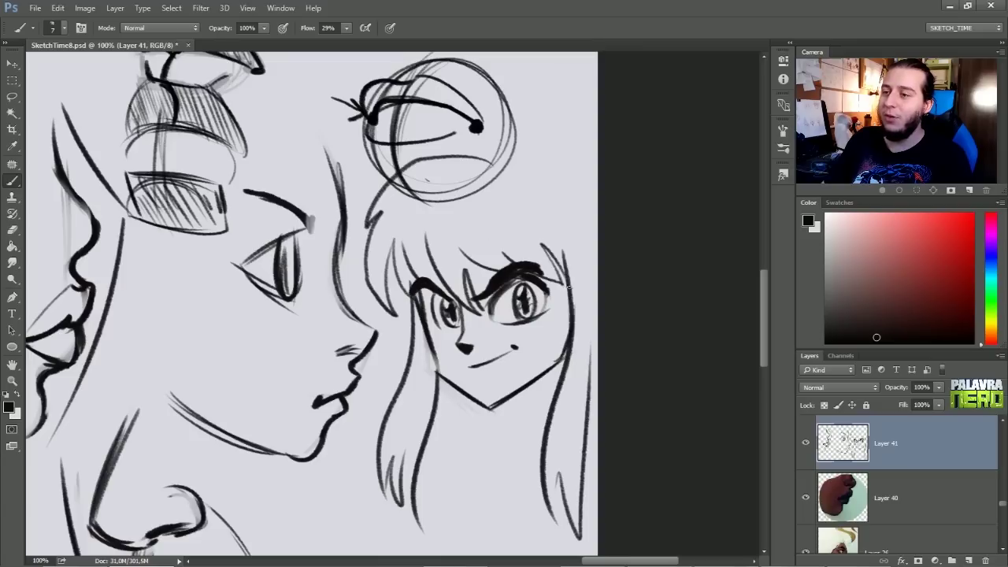
Extend the head outline and add pointed animal ears to the cartoon character.
mouse_move(505, 166)
left_mouse_down()
mouse_move(533, 180)
mouse_move(569, 250)
left_mouse_up()
left_click_drag(539, 193, 566, 244)
left_click_drag(526, 170, 563, 126)
left_click_drag(572, 133, 581, 230)
mouse_move(469, 150)
left_mouse_down()
mouse_move(562, 135)
mouse_move(533, 125)
mouse_move(628, 153)
mouse_move(553, 198)
left_mouse_up()
left_click_drag(397, 178, 369, 227)
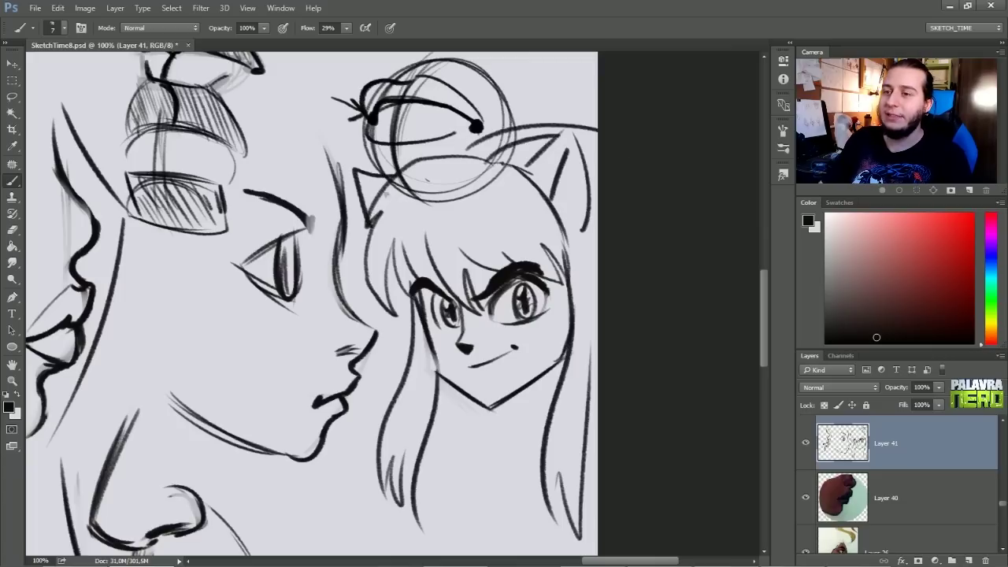
Sketch the neck, crossed collar and beaded necklace beneath the cartoon character's chin.
mouse_move(487, 391)
left_mouse_down()
mouse_move(471, 329)
mouse_move(518, 373)
mouse_move(526, 413)
left_mouse_up()
mouse_move(505, 333)
left_mouse_down()
mouse_move(422, 403)
mouse_move(527, 438)
left_mouse_up()
mouse_move(471, 381)
left_mouse_down()
mouse_move(530, 438)
mouse_move(468, 430)
left_mouse_up()
mouse_move(534, 407)
left_mouse_down()
mouse_move(443, 481)
mouse_move(528, 426)
left_mouse_up()
left_click_drag(459, 381, 473, 457)
left_click_drag(418, 406, 506, 490)
left_click_drag(426, 425, 473, 479)
mouse_move(482, 347)
left_mouse_down()
mouse_move(487, 403)
mouse_move(497, 399)
mouse_move(521, 449)
left_mouse_up()
mouse_move(522, 452)
left_mouse_down()
mouse_move(526, 482)
mouse_move(544, 448)
left_mouse_up()
left_click_drag(451, 301, 506, 284)
key("ctrl+z")
Select the face in the dark portrait photo and copy it to a new layer.
left_click_drag(378, 494, 500, 313)
mouse_move(427, 481)
left_mouse_down()
mouse_move(484, 374)
mouse_move(306, 509)
left_mouse_up()
key("ctrl+minus")
left_click_drag(356, 360, 653, 437)
key("ctrl+minus")
mouse_move(391, 401)
left_mouse_down()
mouse_move(628, 455)
mouse_move(701, 522)
left_mouse_up()
key("v")
left_click(365, 260, "ctrl")
key("m")
left_click_drag(330, 189, 406, 304)
key("ctrl+j")
Move the copied face cutout to the empty space beside the lower nose-and-lips sketch.
key("v")
left_click_drag(419, 441, 316, 234)
left_click_drag(308, 91, 635, 476)
left_click_drag(630, 459, 375, 391)
mouse_move(385, 361)
left_mouse_down()
mouse_move(442, 379)
mouse_move(592, 388)
left_mouse_up()
left_click_drag(485, 287, 438, 273)
left_click_drag(553, 374, 523, 293)
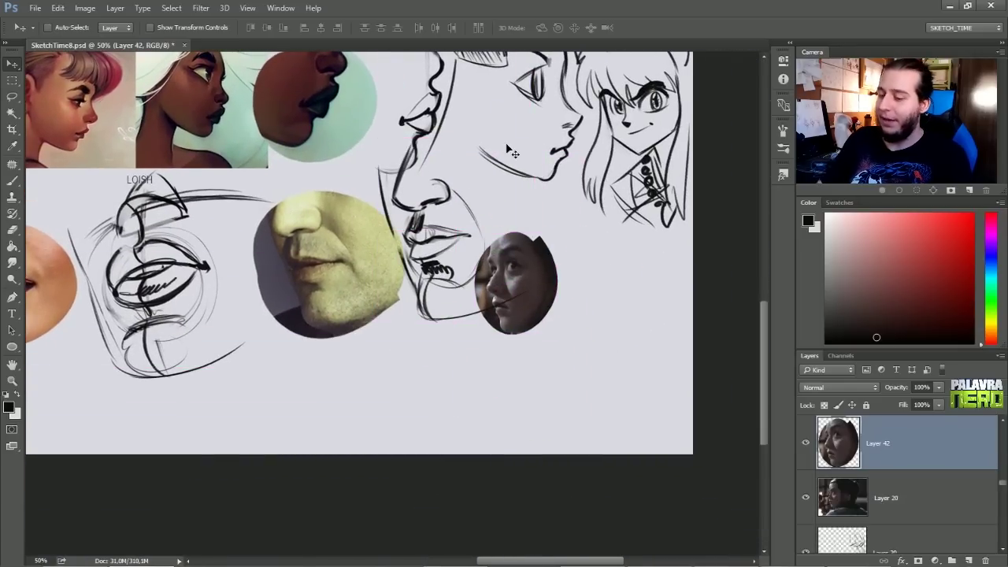
Pick a light red and mark the mouth line and its corner on the Loish profile cutout.
key("ctrl+shift+alt+n")
key("ctrl+plus")
left_click_drag(330, 254, 315, 363)
left_click_drag(576, 398, 579, 352)
key("b")
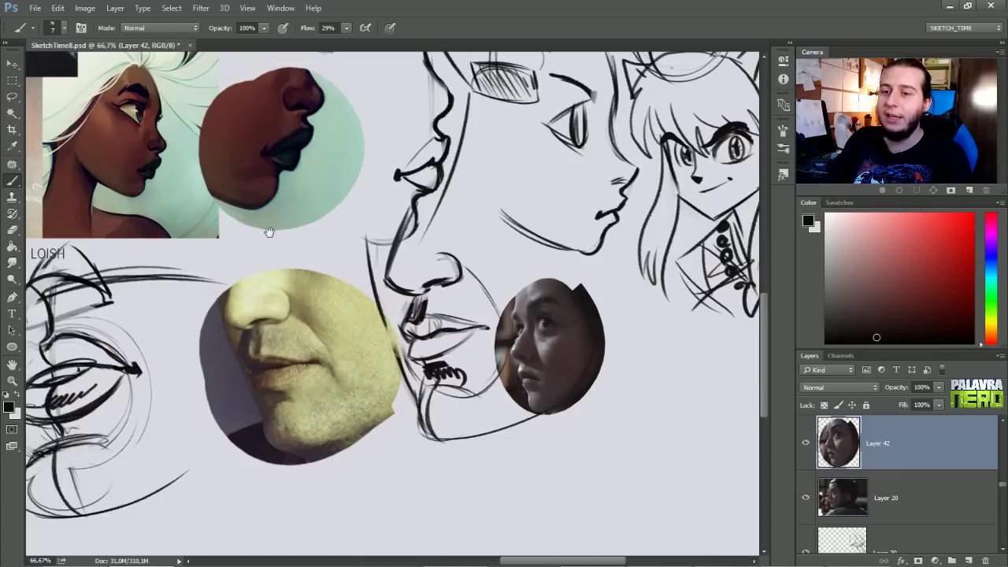
left_click_drag(200, 259, 292, 234)
left_click_drag(271, 378, 549, 323)
left_click_drag(498, 230, 259, 324)
left_click_drag(676, 401, 619, 408)
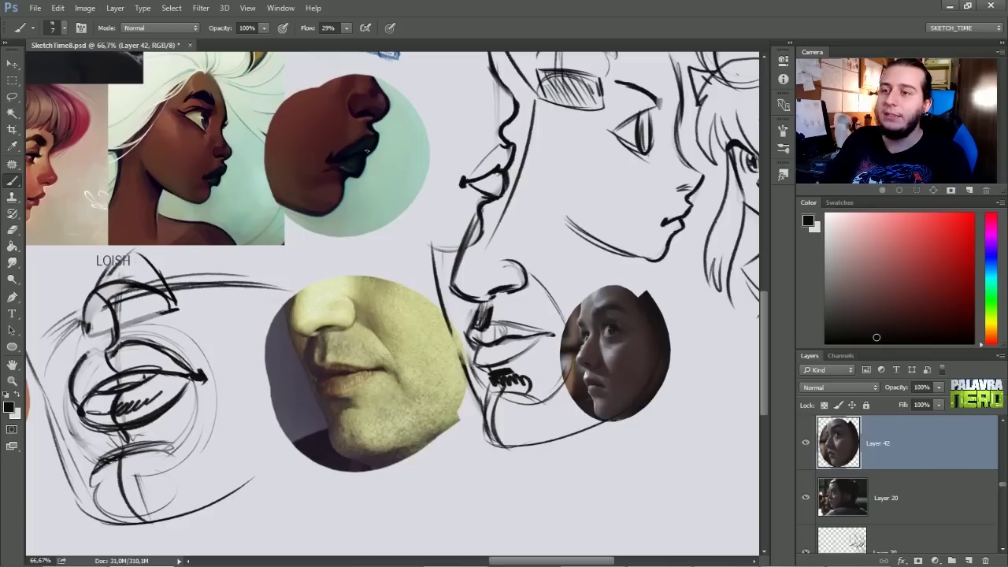
left_click(917, 221)
left_click_drag(358, 148, 323, 163)
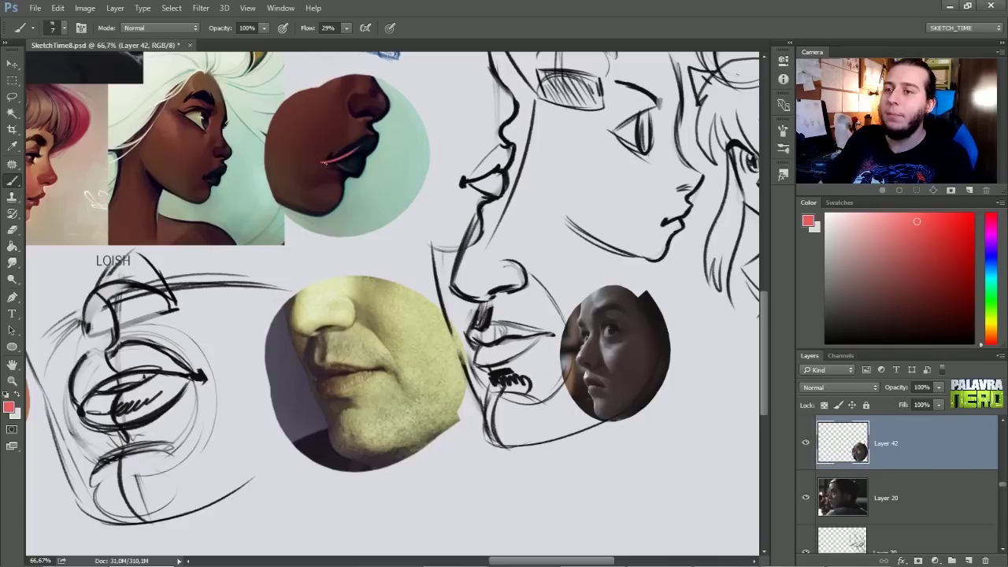
left_click_drag(325, 157, 333, 168)
Set the drawing colour back to black for sketching beside the dark face cutout.
left_click_drag(630, 377, 454, 314)
left_click_drag(951, 328, 965, 344)
key("ctrl+plus")
left_click_drag(480, 345, 354, 289)
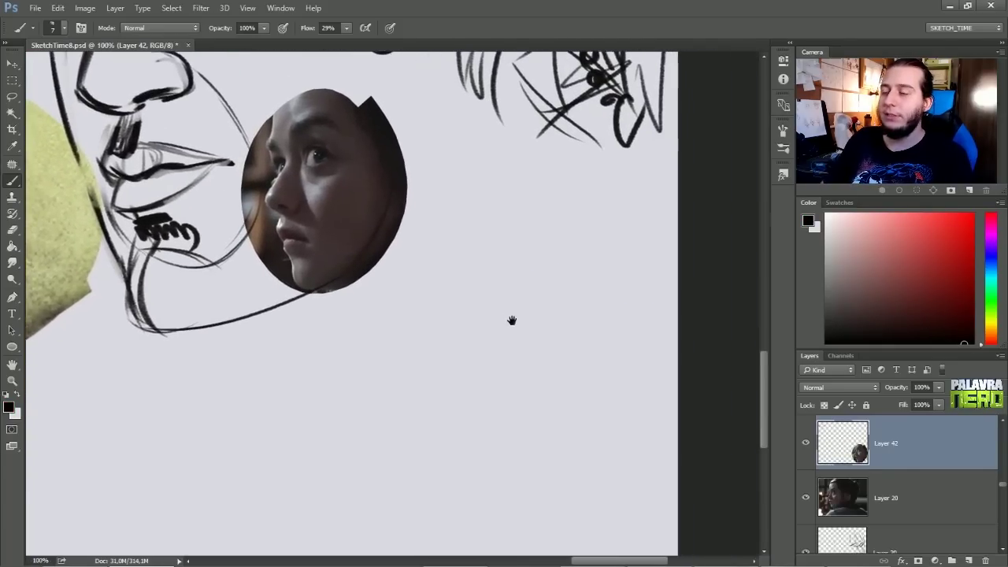
left_click_drag(479, 219, 478, 346)
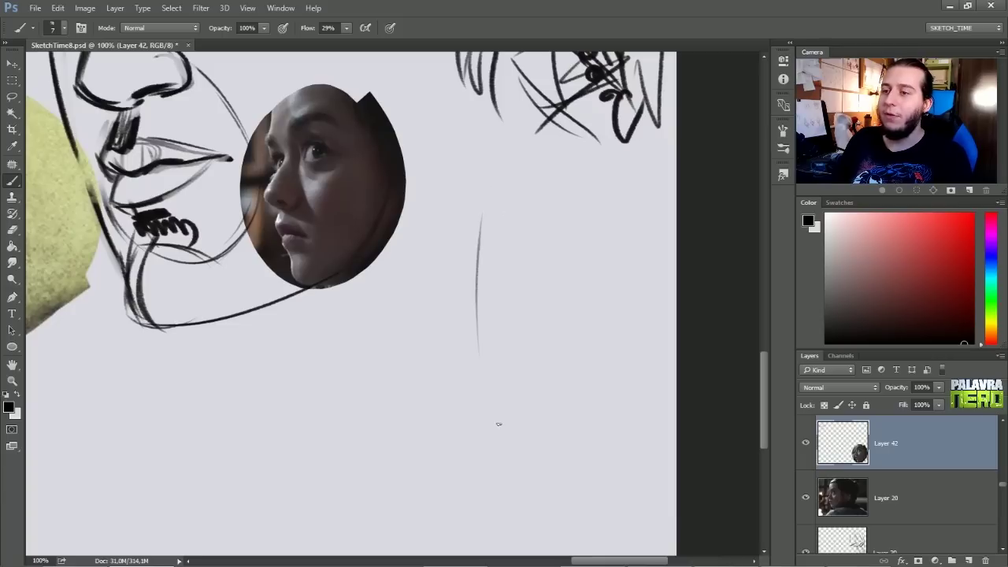
key("ctrl+z")
left_click_drag(484, 252, 490, 410)
key("ctrl+z")
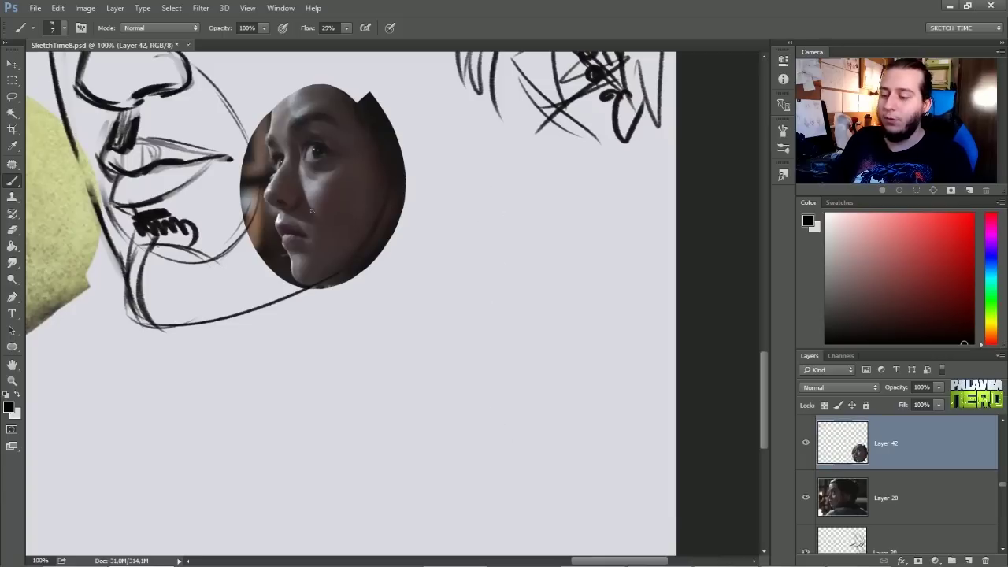
Sketch a three-quarter face beside the cutout with a central guide curve, brow, nose, rounded mouth mass, chin and jaw.
mouse_move(506, 183)
left_mouse_down()
mouse_move(498, 465)
mouse_move(488, 468)
left_mouse_up()
left_click_drag(484, 182, 451, 281)
mouse_move(450, 274)
left_mouse_down()
mouse_move(464, 314)
mouse_move(478, 297)
left_mouse_up()
mouse_move(457, 264)
left_mouse_down()
mouse_move(476, 295)
mouse_move(445, 351)
mouse_move(465, 375)
left_mouse_up()
mouse_move(439, 349)
left_mouse_down()
mouse_move(472, 382)
mouse_move(504, 370)
mouse_move(496, 353)
left_mouse_up()
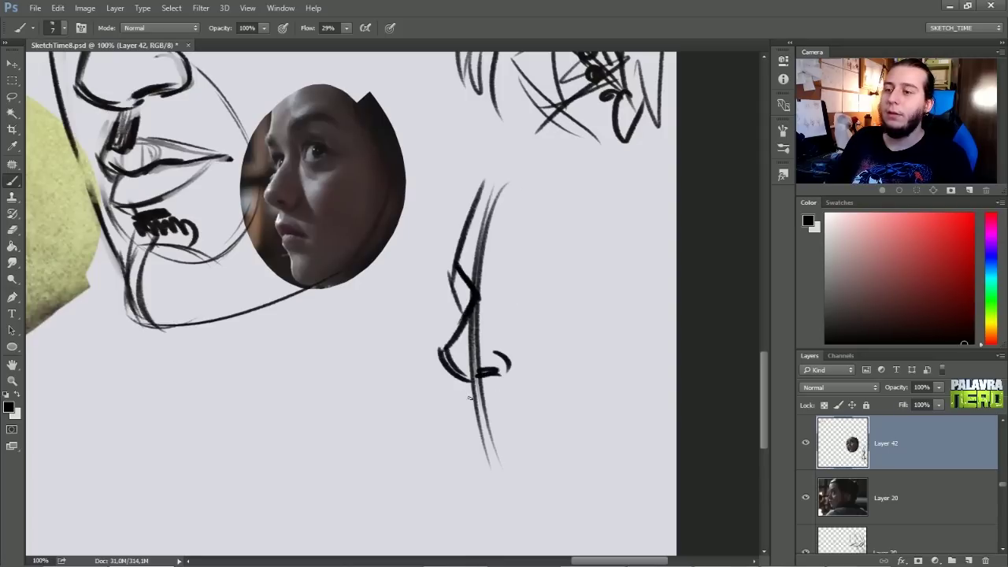
mouse_move(459, 385)
left_mouse_down()
mouse_move(510, 539)
mouse_move(642, 477)
mouse_move(676, 426)
left_mouse_up()
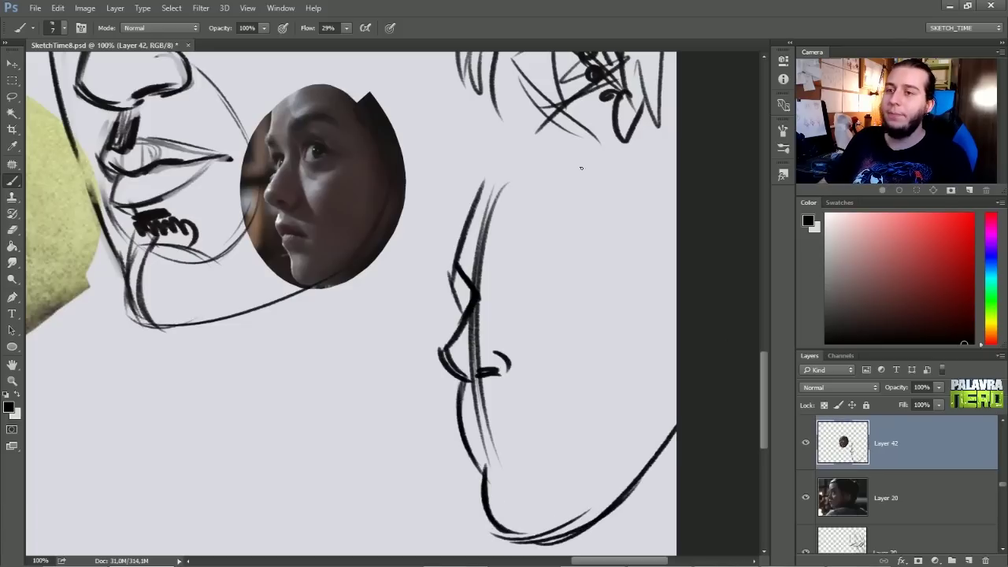
mouse_move(461, 183)
left_mouse_down()
mouse_move(426, 268)
mouse_move(412, 346)
mouse_move(458, 397)
mouse_move(496, 542)
left_mouse_up()
key("ctrl+alt+z")
key("ctrl+alt+z")
key("ctrl+alt+z")
key("ctrl+alt+z")
key("ctrl+alt+z")
key("ctrl+alt+z")
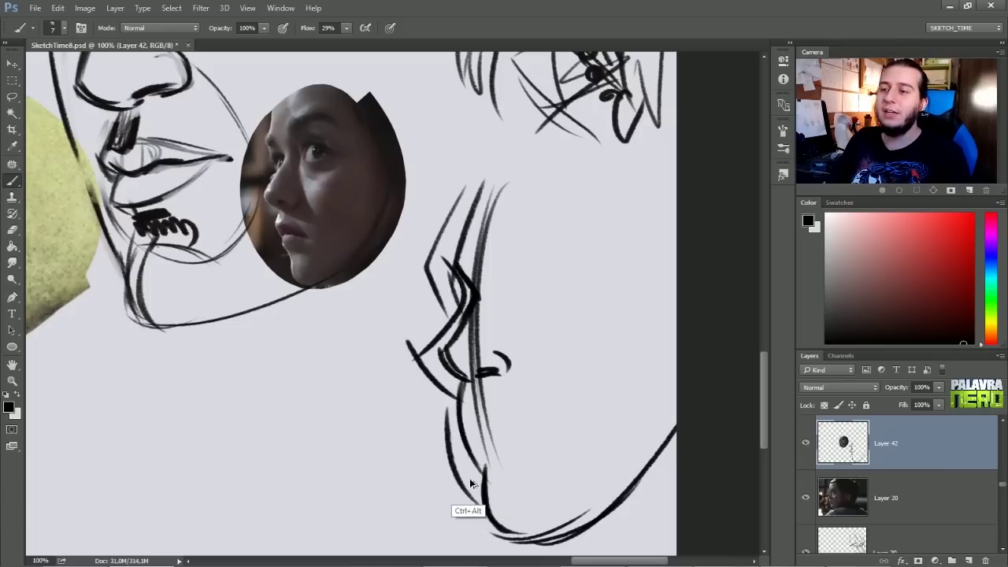
Draw the near eye with its iris and an arched eyebrow on the three-quarter face.
left_click_drag(514, 347, 469, 325)
mouse_move(470, 278)
left_mouse_down()
mouse_move(460, 241)
mouse_move(564, 276)
left_mouse_up()
mouse_move(491, 257)
left_mouse_down()
mouse_move(485, 298)
mouse_move(540, 282)
mouse_move(479, 288)
left_mouse_up()
mouse_move(479, 296)
left_mouse_down()
mouse_move(513, 293)
mouse_move(508, 277)
mouse_move(520, 272)
left_mouse_up()
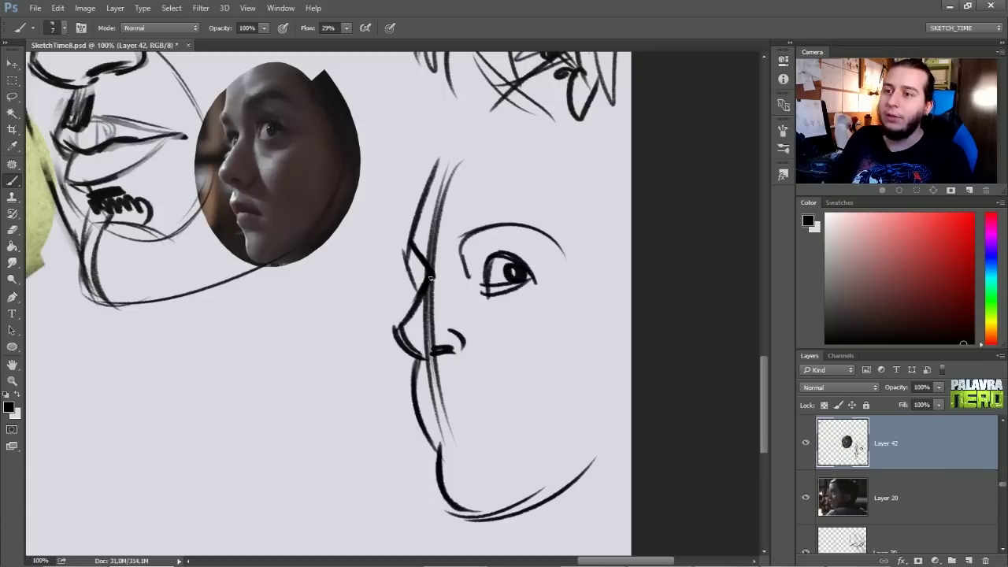
Rework the rounded mouth mass of the three-quarter face into a lip profile, erasing the old contour and adding a curved cheek-side guide.
mouse_move(476, 337)
left_mouse_down()
mouse_move(473, 291)
mouse_move(461, 423)
left_mouse_up()
key("e")
mouse_move(409, 337)
left_mouse_down()
mouse_move(398, 323)
mouse_move(405, 370)
left_mouse_up()
key("b")
mouse_move(417, 318)
left_mouse_down()
mouse_move(405, 350)
mouse_move(414, 343)
mouse_move(432, 374)
mouse_move(417, 394)
mouse_move(438, 413)
mouse_move(419, 429)
mouse_move(440, 452)
left_mouse_up()
key("e")
key("b")
key("e")
key("b")
key("e")
key("b")
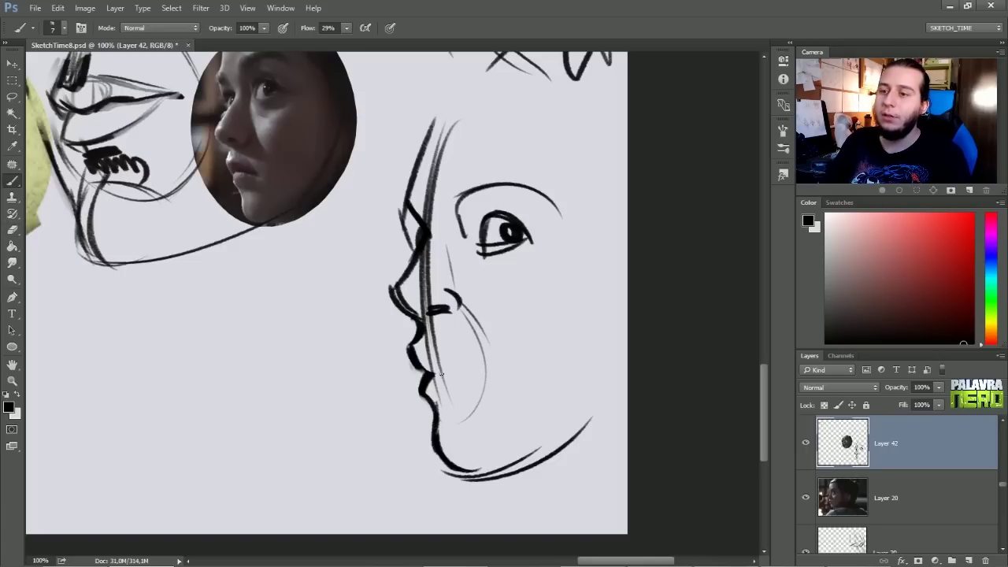
Draw the mouth line to its corner and outline the upper and lower lips on the three-quarter face.
mouse_move(440, 346)
left_mouse_down()
mouse_move(433, 372)
mouse_move(492, 379)
mouse_move(483, 381)
left_mouse_up()
key("e")
key("b")
key("e")
key("b")
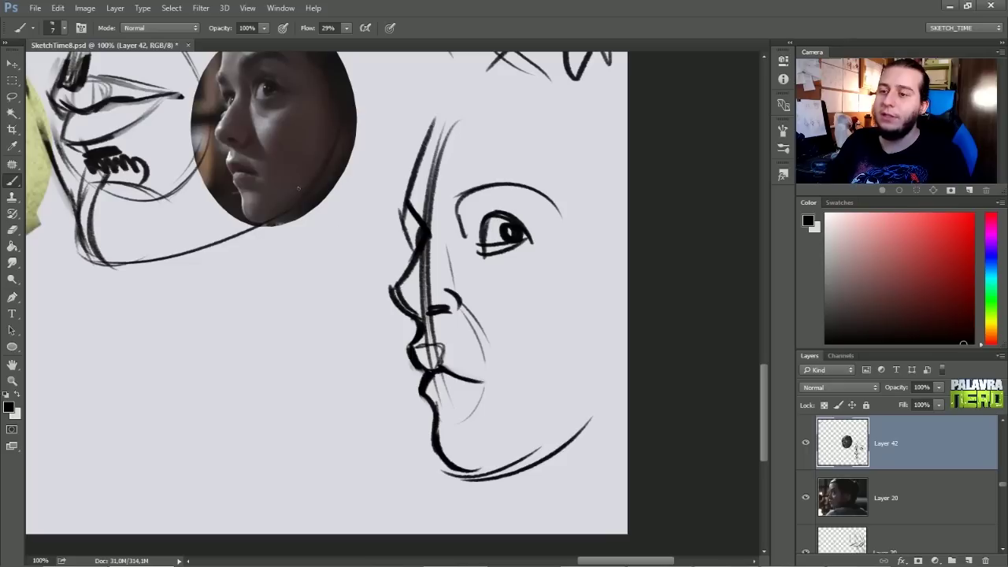
mouse_move(443, 343)
left_mouse_down()
mouse_move(480, 378)
mouse_move(419, 393)
left_mouse_up()
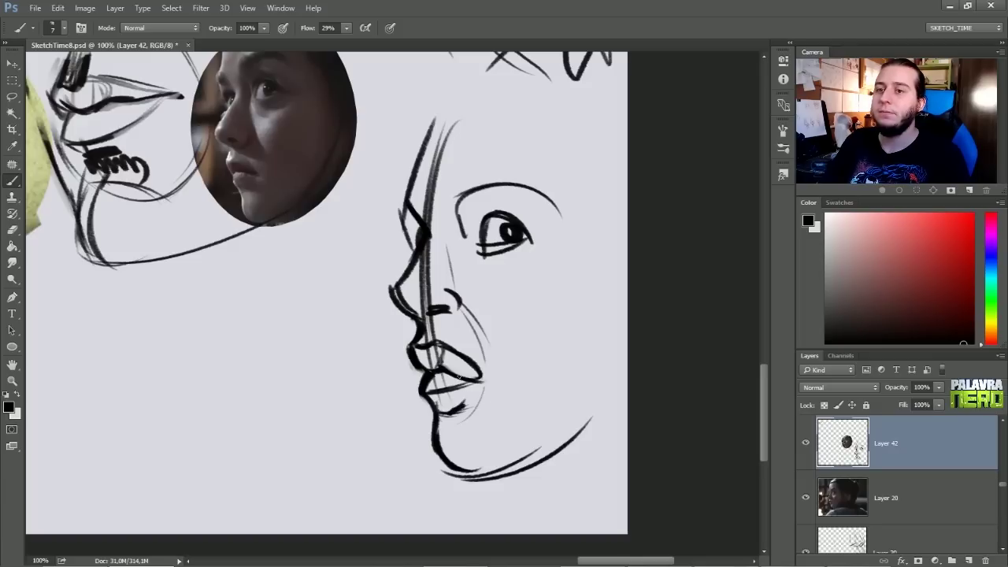
Add light plane guide lines from the side of the nose across the cheek above the lips, and clean up stray strokes.
left_click_drag(498, 342, 449, 258)
left_click_drag(452, 262, 495, 334)
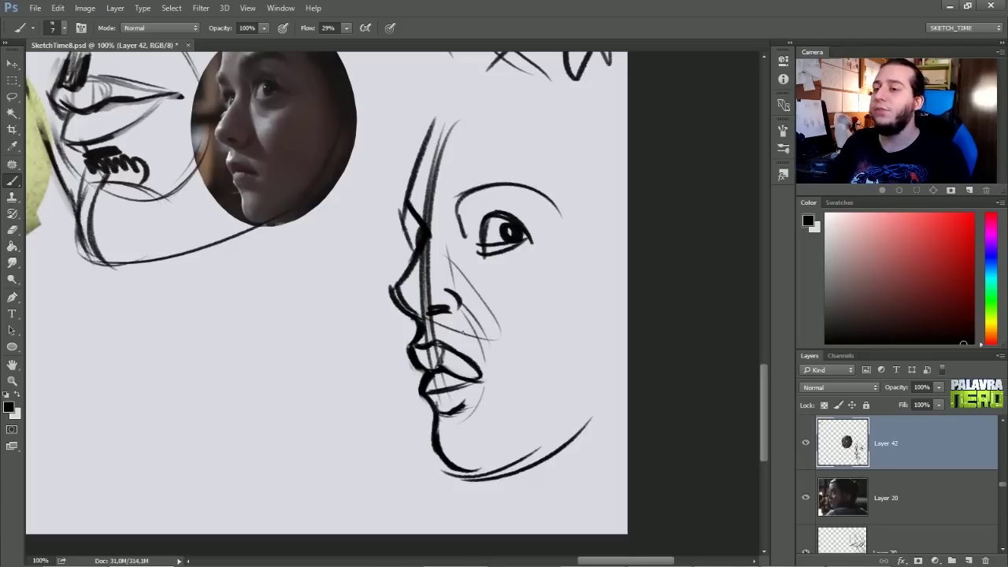
left_click_drag(419, 334, 539, 358)
key("e")
mouse_move(585, 383)
left_mouse_down()
mouse_move(612, 409)
mouse_move(585, 385)
mouse_move(599, 402)
left_mouse_up()
key("b")
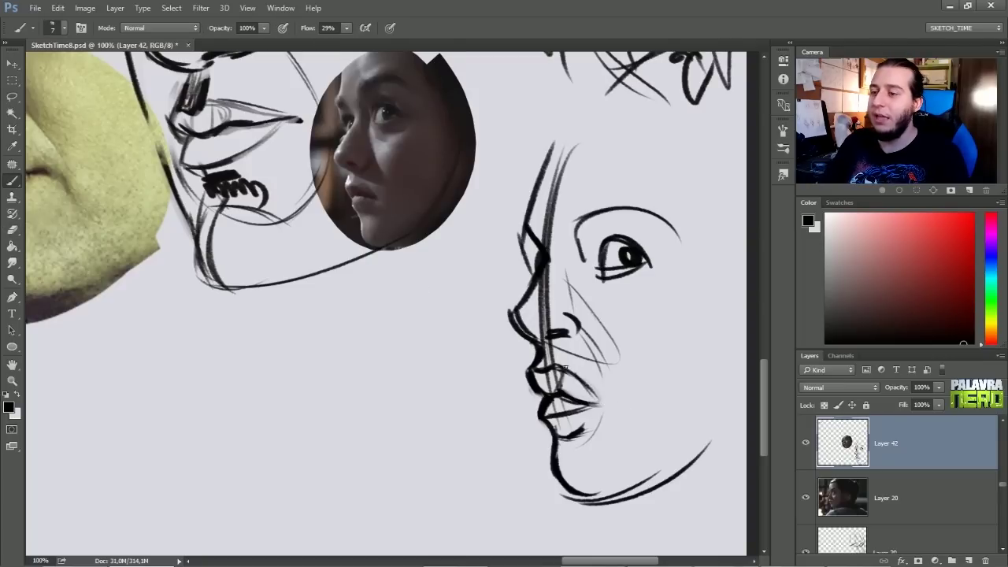
Sketch a small side-turned face in the empty space below the jaw drawing, with forehead, nose, lips and chin contours.
mouse_move(340, 355)
left_mouse_down()
mouse_move(594, 254)
mouse_move(592, 244)
left_mouse_up()
left_click_drag(510, 254, 404, 146)
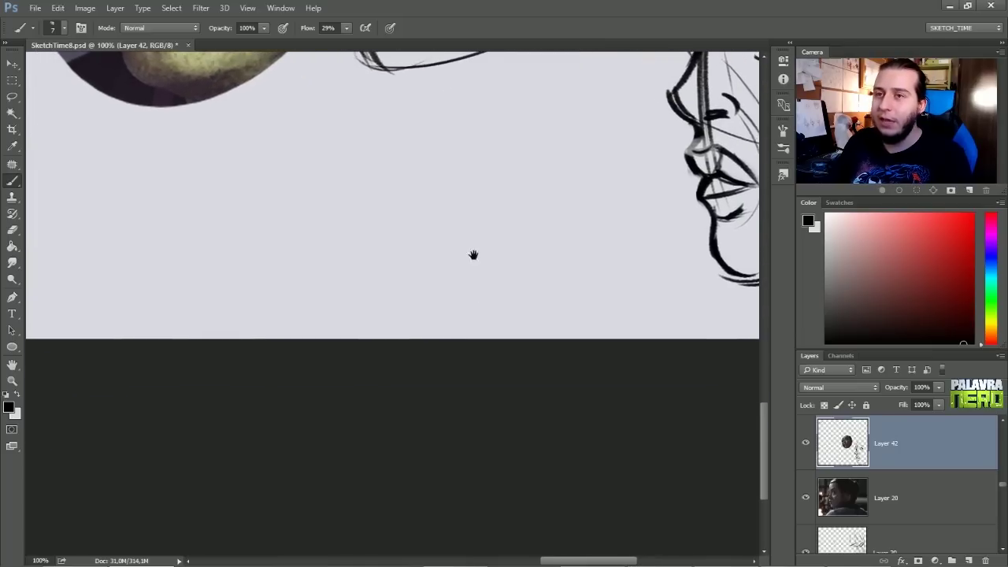
left_click_drag(470, 247, 480, 303)
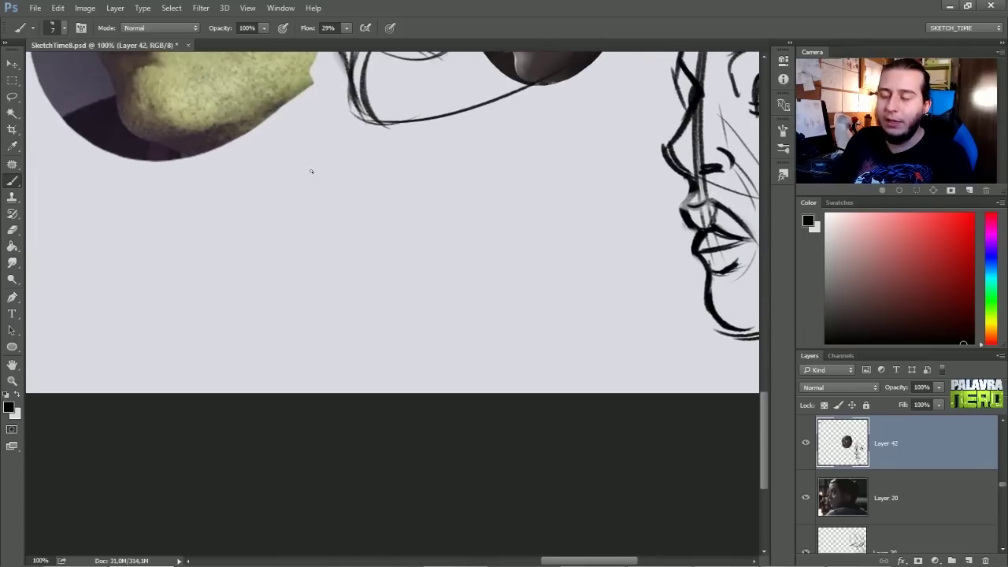
mouse_move(306, 122)
left_mouse_down()
mouse_move(277, 189)
mouse_move(282, 235)
mouse_move(258, 258)
mouse_move(284, 282)
left_mouse_up()
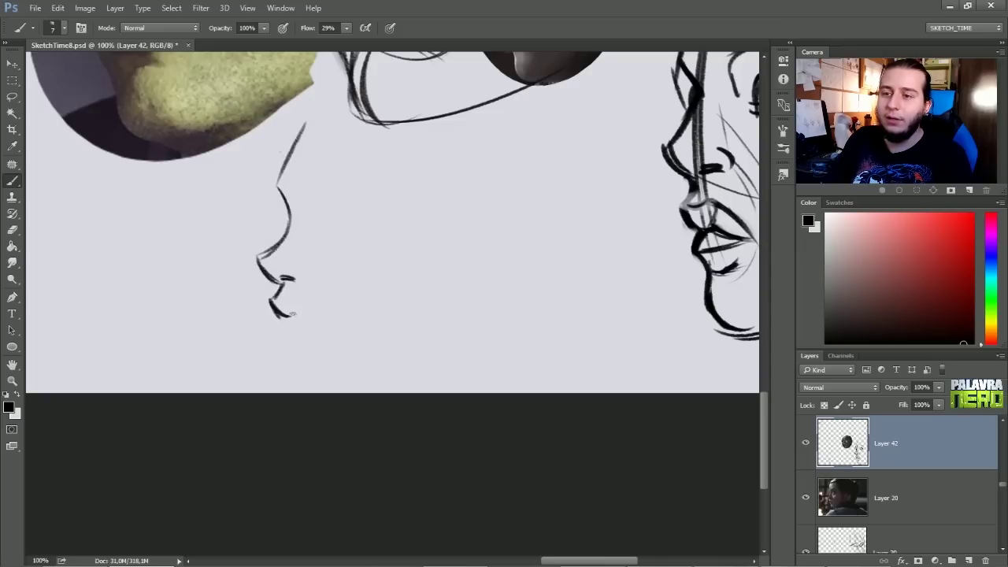
mouse_move(298, 342)
left_mouse_down()
mouse_move(288, 365)
mouse_move(319, 387)
mouse_move(344, 385)
left_mouse_up()
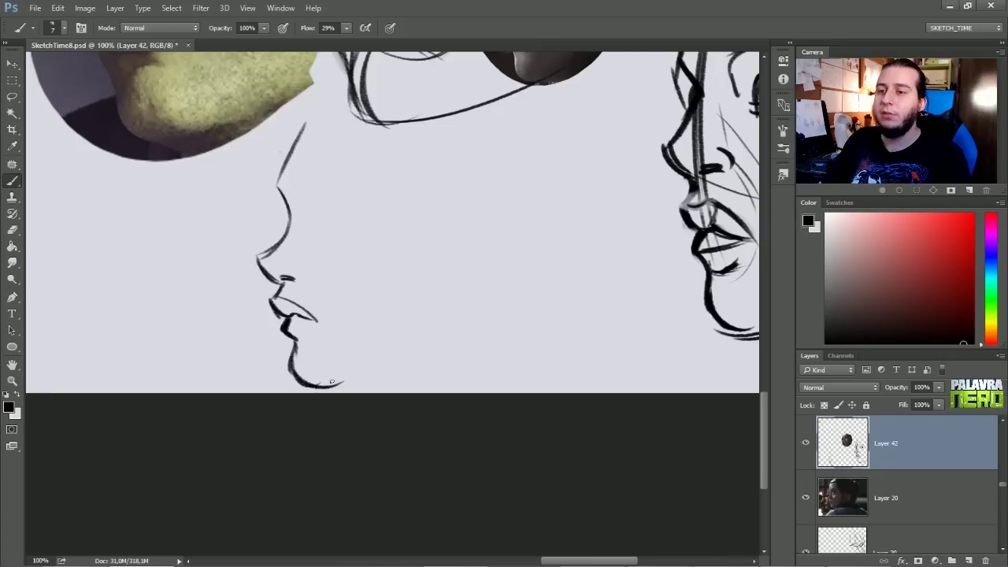
left_click_drag(433, 342, 416, 316)
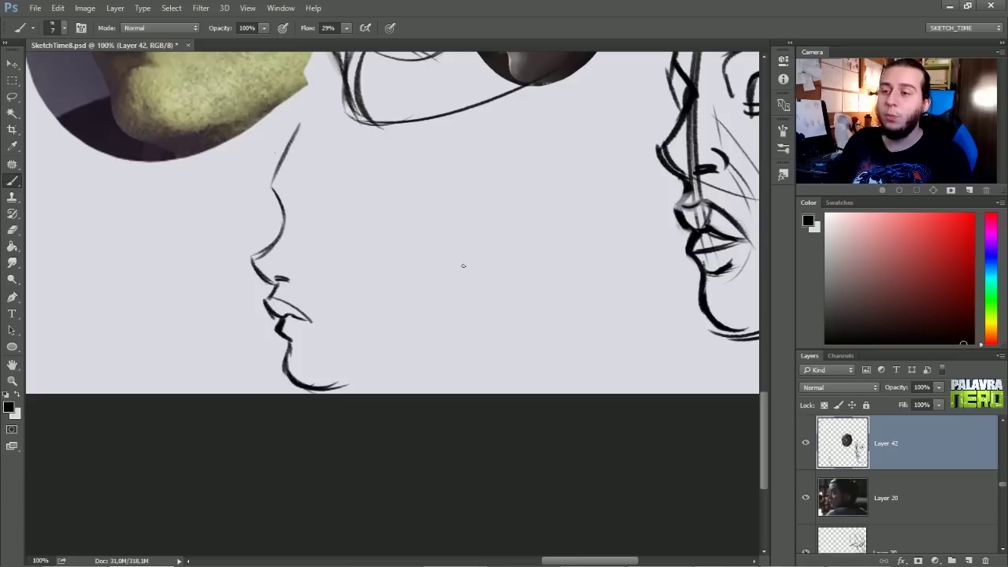
Sketch enlarged three-quarter lips beside the small profile, with a peaked upper lip, mouth line, dark corner and lower lip curve.
left_click_drag(213, 321, 323, 320)
left_click_drag(161, 256, 194, 286)
left_click_drag(171, 253, 187, 243)
left_click_drag(176, 254, 187, 246)
left_click_drag(191, 240, 243, 264)
left_click_drag(149, 249, 153, 270)
mouse_move(154, 248)
left_mouse_down()
mouse_move(164, 276)
mouse_move(147, 284)
mouse_move(205, 322)
left_mouse_up()
left_click_drag(192, 283, 264, 286)
left_click_drag(236, 261, 269, 286)
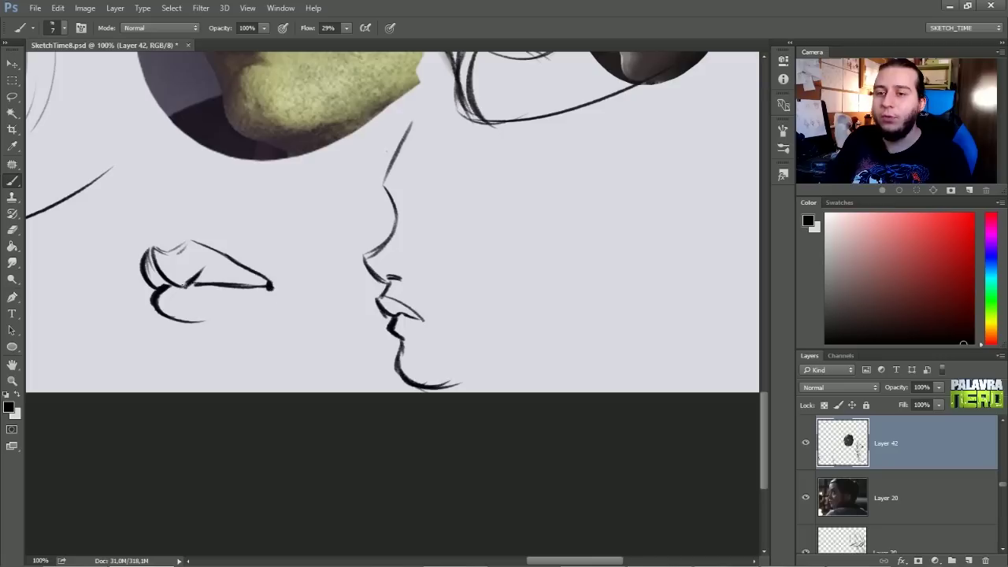
Complete the lower lip outline, and add the hollow beneath it and the philtrum curve above the enlarged lips.
mouse_move(164, 287)
left_mouse_down()
mouse_move(153, 318)
mouse_move(234, 315)
left_mouse_up()
mouse_move(168, 324)
left_mouse_down()
mouse_move(266, 299)
mouse_move(178, 337)
mouse_move(183, 345)
left_mouse_up()
left_click_drag(148, 250, 175, 197)
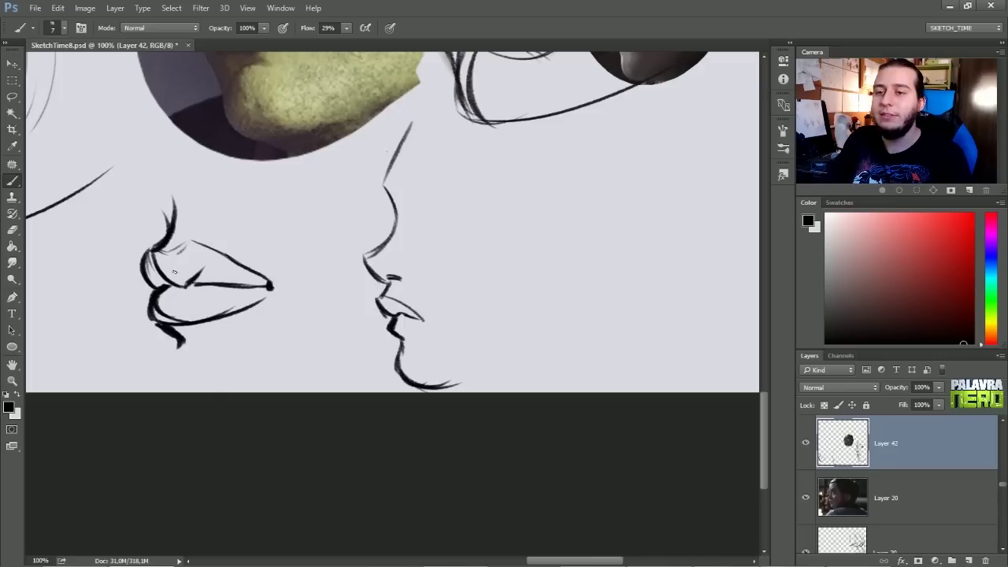
Draw the nose tip, nostril and wing above the enlarged lips, correcting strokes with the eraser.
mouse_move(114, 179)
left_mouse_down()
mouse_move(170, 212)
mouse_move(180, 192)
mouse_move(167, 187)
mouse_move(211, 197)
mouse_move(215, 152)
left_mouse_up()
left_click_drag(128, 156, 135, 149)
mouse_move(107, 184)
left_mouse_down()
mouse_move(159, 131)
mouse_move(111, 179)
mouse_move(124, 152)
mouse_move(135, 197)
left_mouse_up()
key("e")
key("b")
left_click_drag(115, 164, 138, 199)
Look over the finished lip sketches and reference photos across the whole sheet.
left_click_drag(261, 349, 445, 346)
left_click_drag(597, 325, 301, 361)
key("ctrl+minus")
left_click_drag(397, 249, 568, 431)
left_click_drag(340, 295, 326, 385)
key("ctrl+minus")
left_click_drag(272, 317, 414, 358)
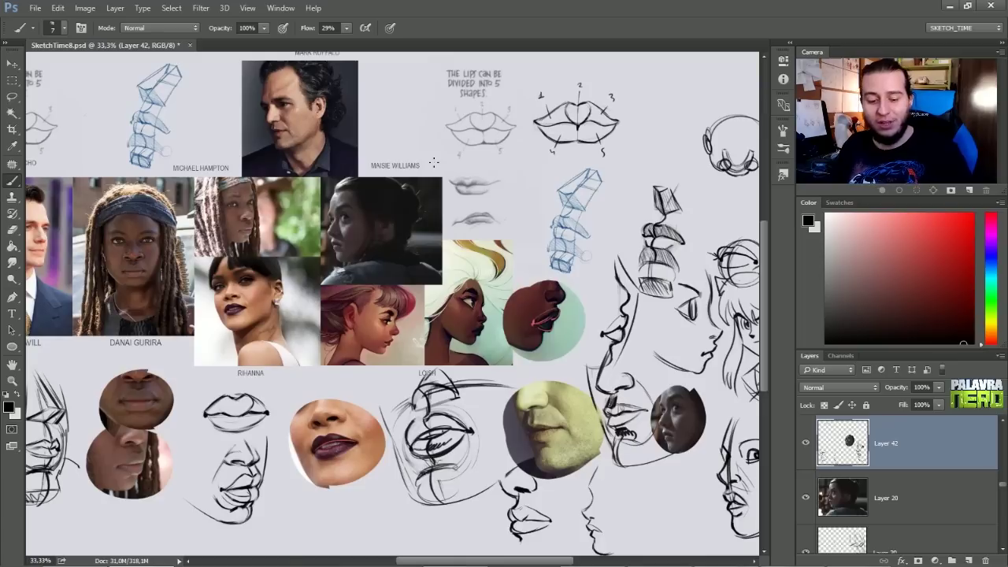